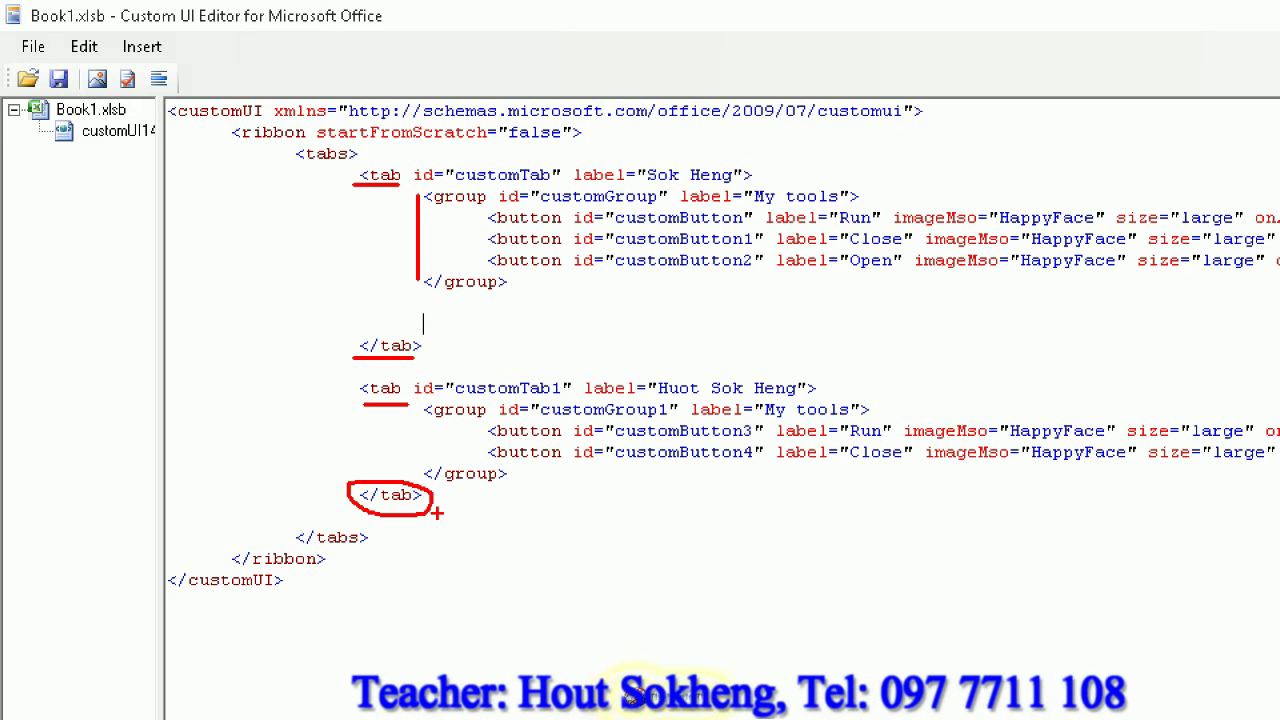
Underline the opening and closing tabs tags and the first tab's group tags in the ribbon XML.
left_click_drag(296, 165, 357, 164)
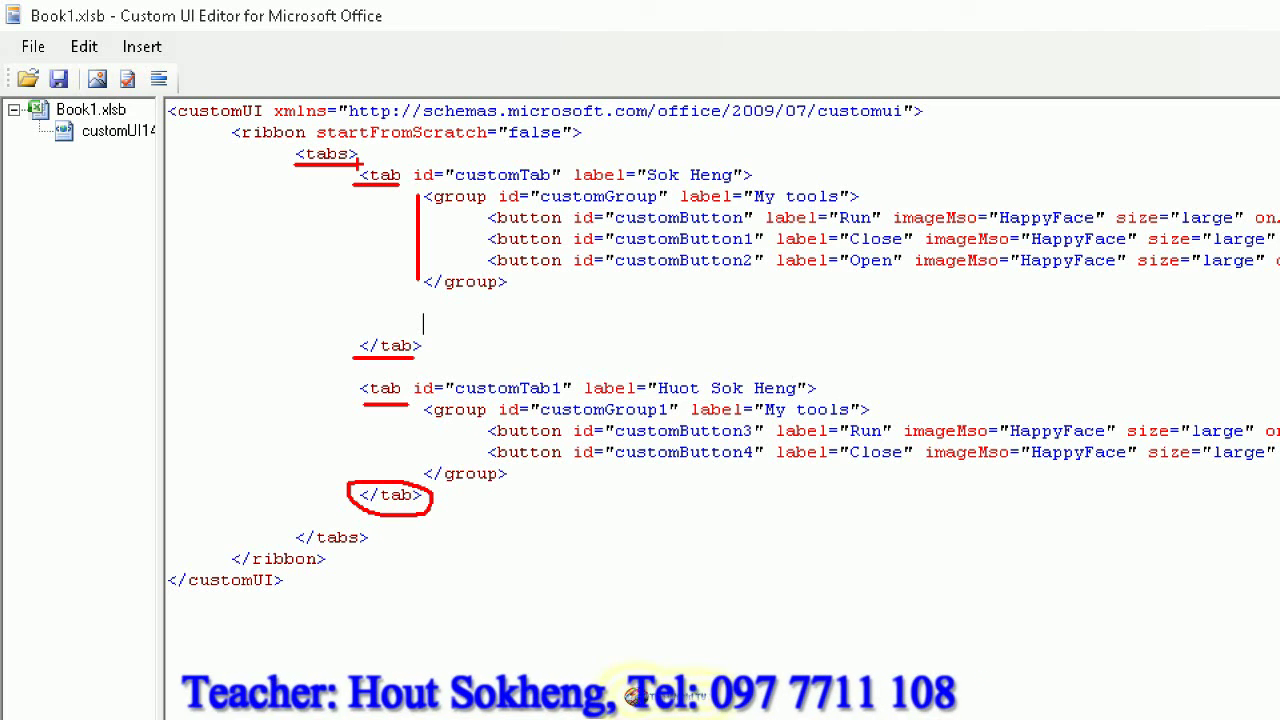
left_click_drag(294, 546, 367, 545)
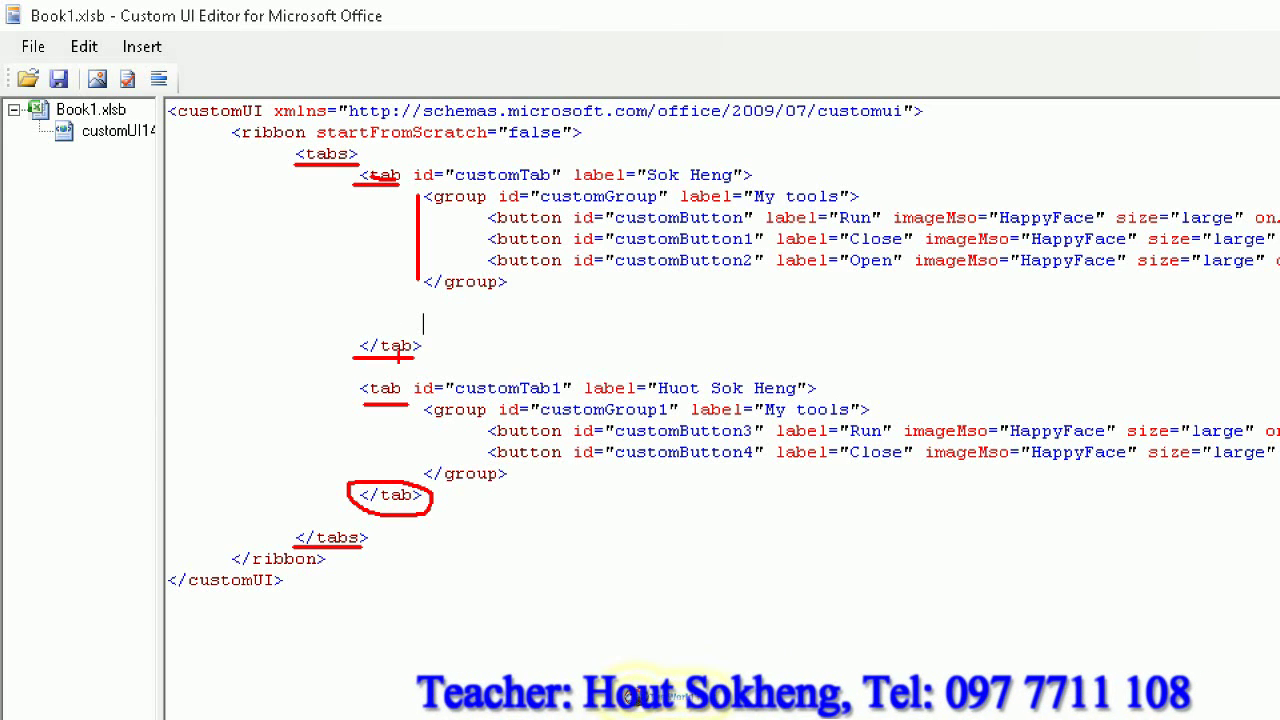
left_click_drag(432, 212, 478, 212)
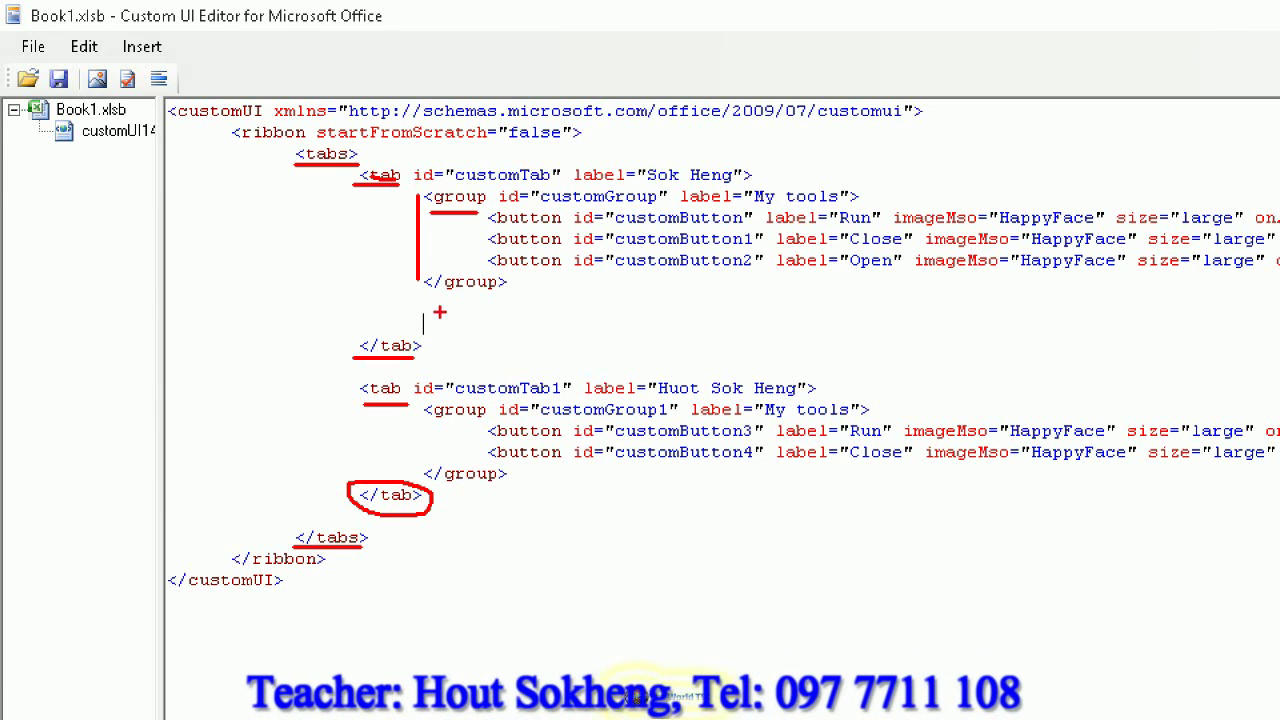
left_click_drag(430, 295, 490, 295)
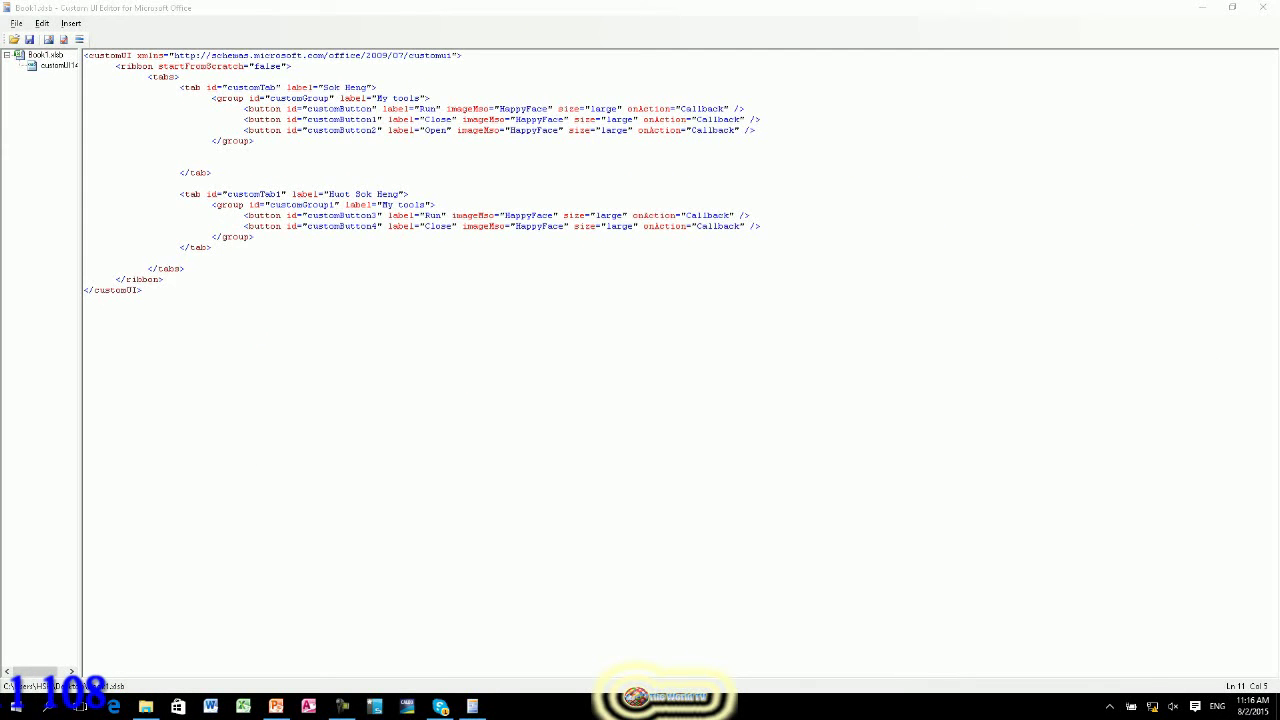
Switch back to Custom UI Editor showing Book1.xlsb's ribbon XML.
key("alt+Tab")
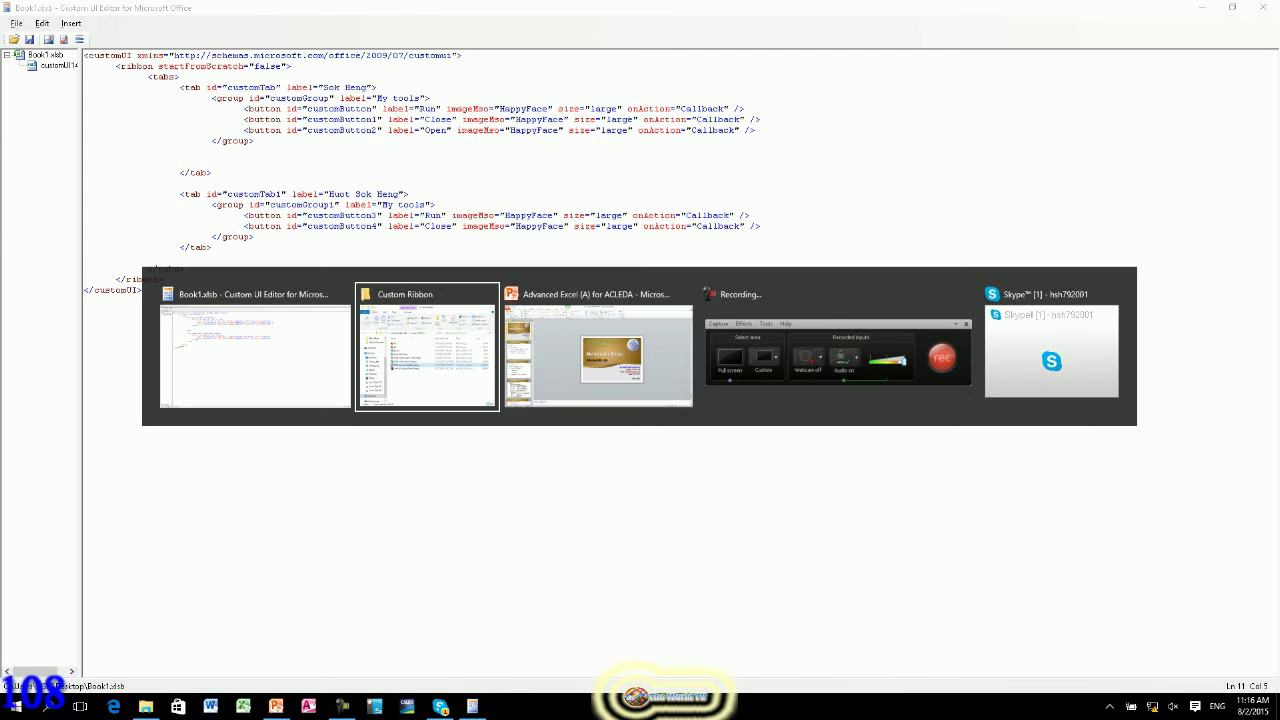
key("alt+Tab")
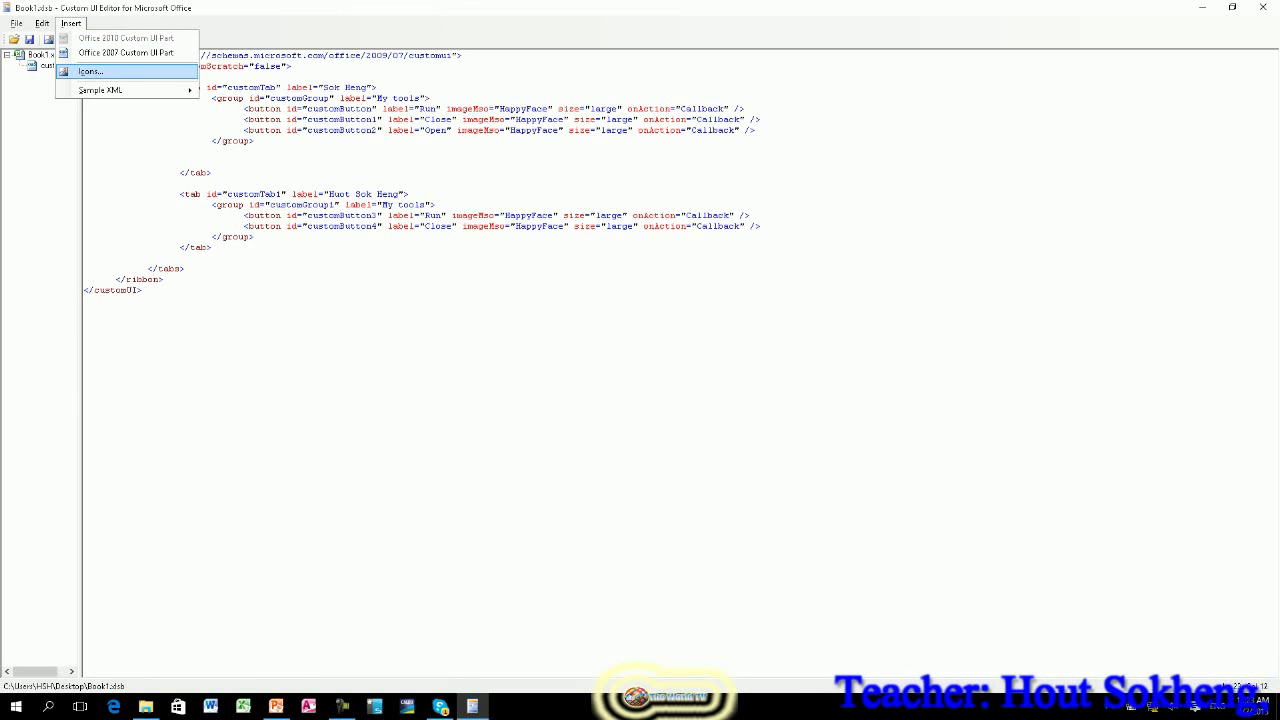
Try inserting the Desktop's Logo image as a custom icon, then show the hidden tray icons.
left_click(90, 71)
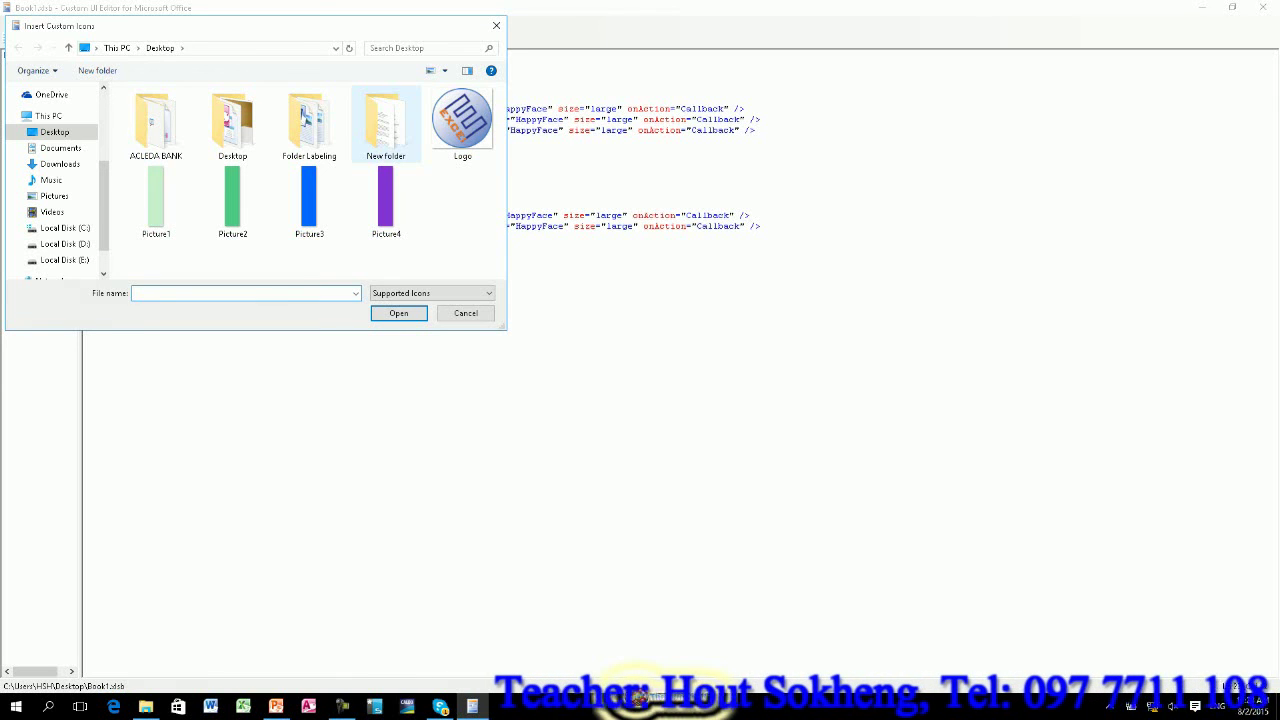
double_click(461, 118)
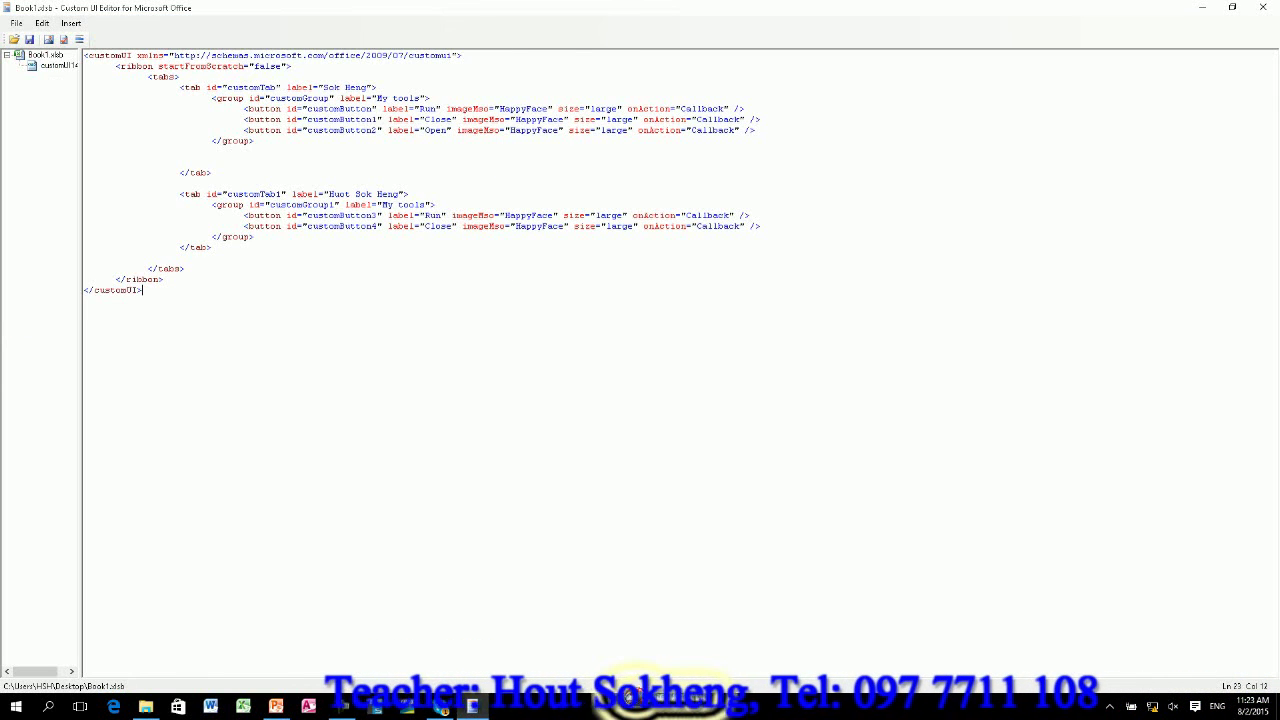
left_click(1109, 706)
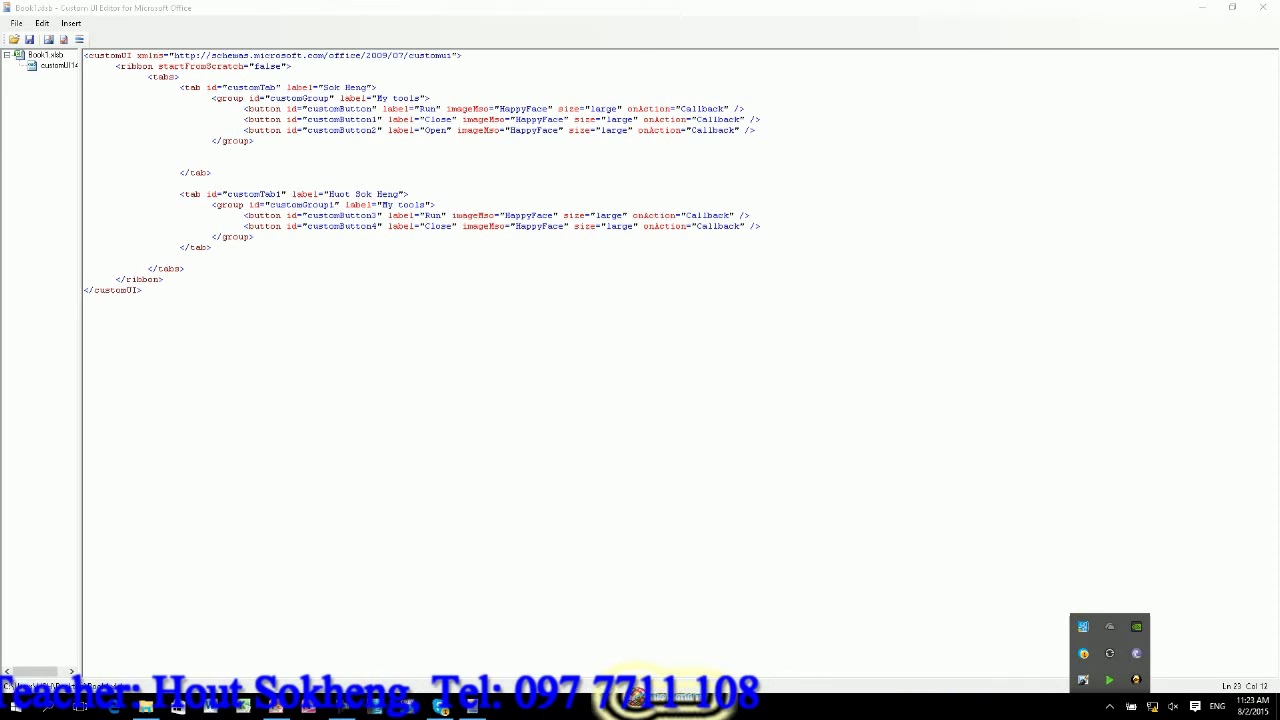
From the NetSupport console, run a full scan for student computers and show the desktop to all students.
left_click(1109, 679)
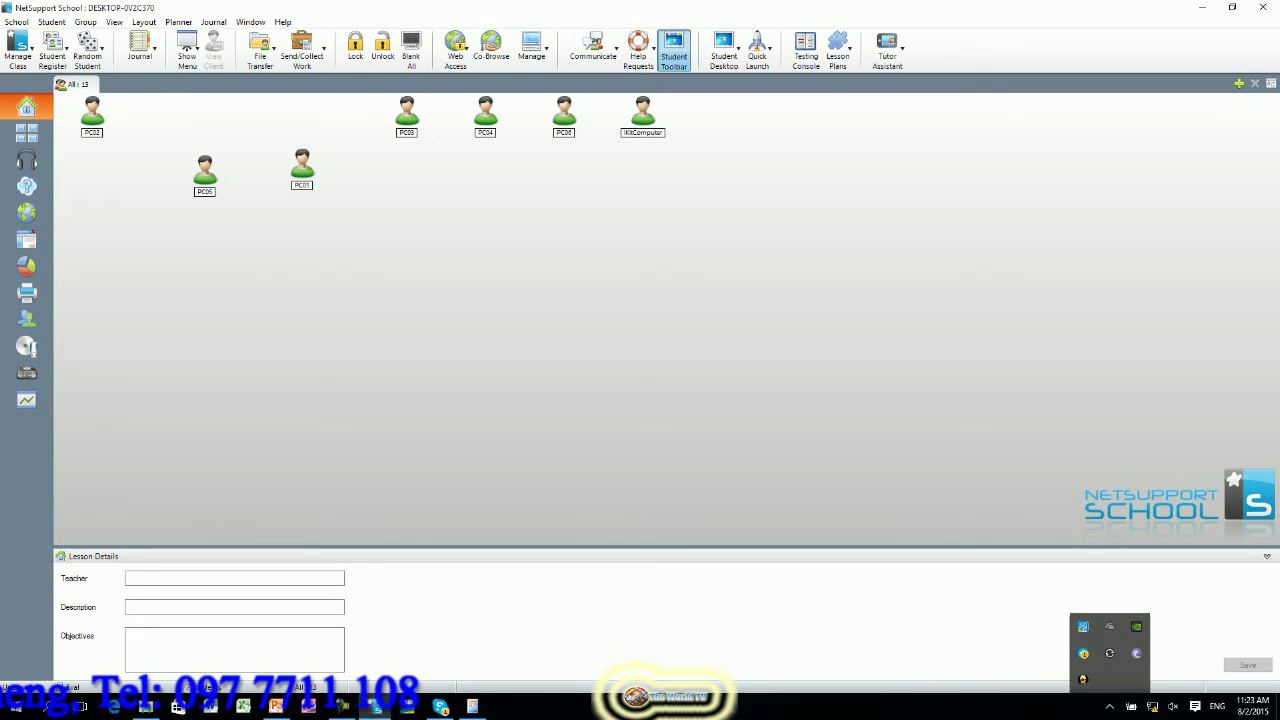
left_click(18, 45)
left_click(40, 84)
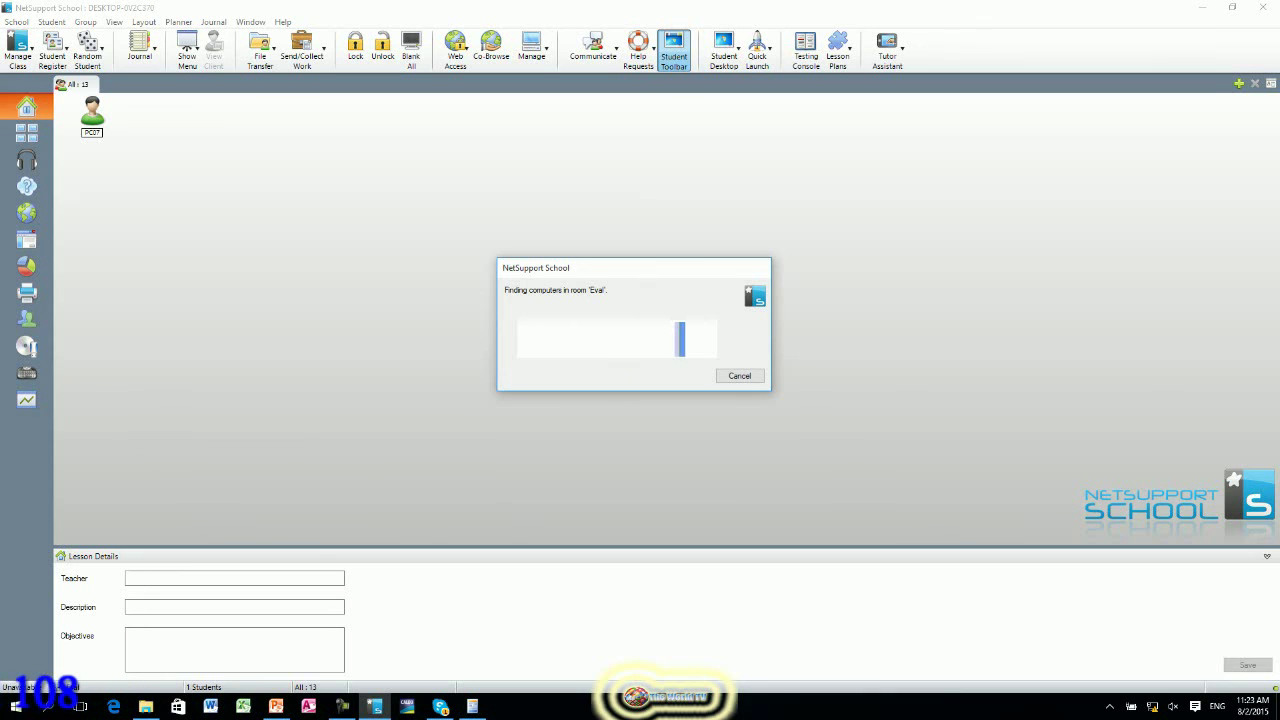
left_click(187, 50)
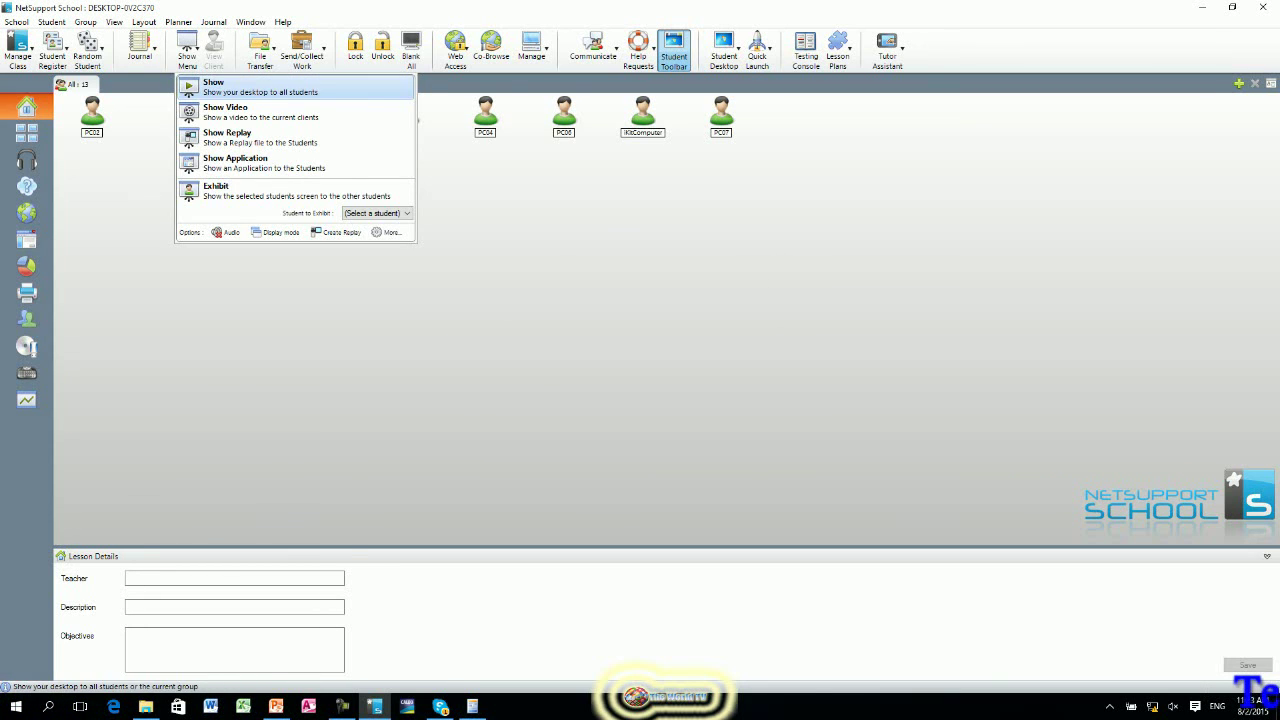
left_click(240, 87)
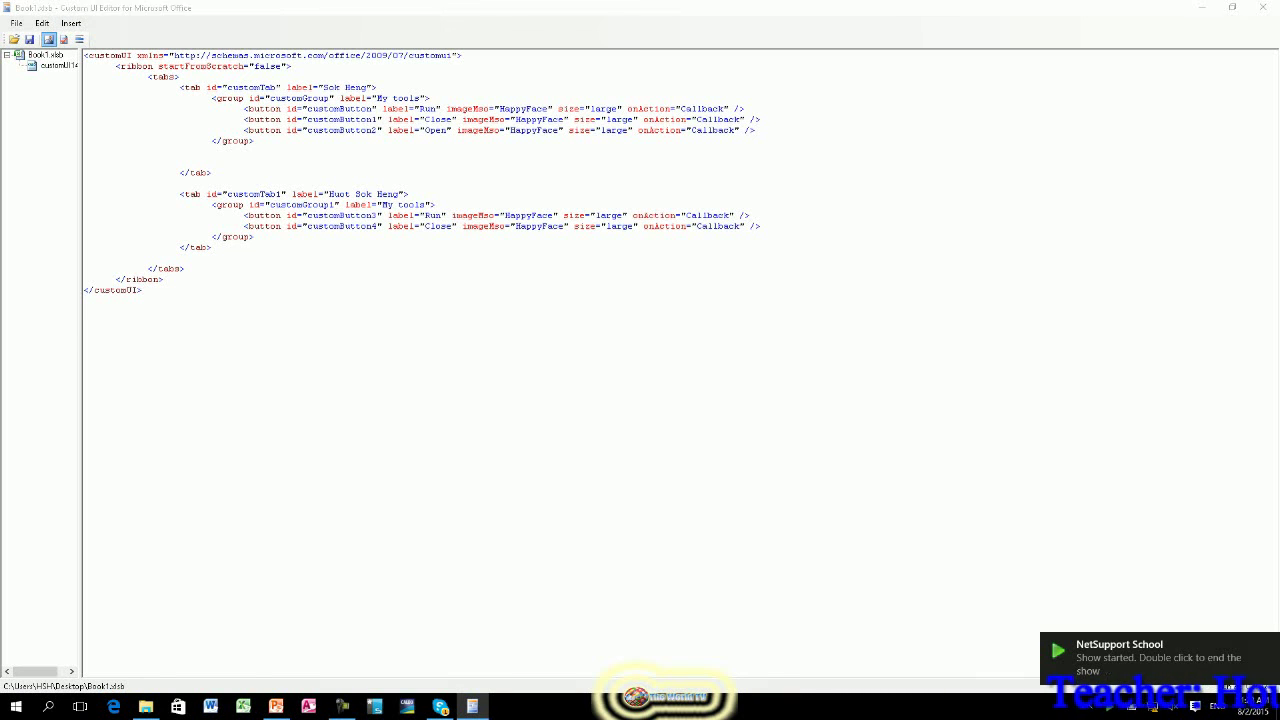
Insert the Logo custom icon, then remove it again from the file.
left_click(48, 39)
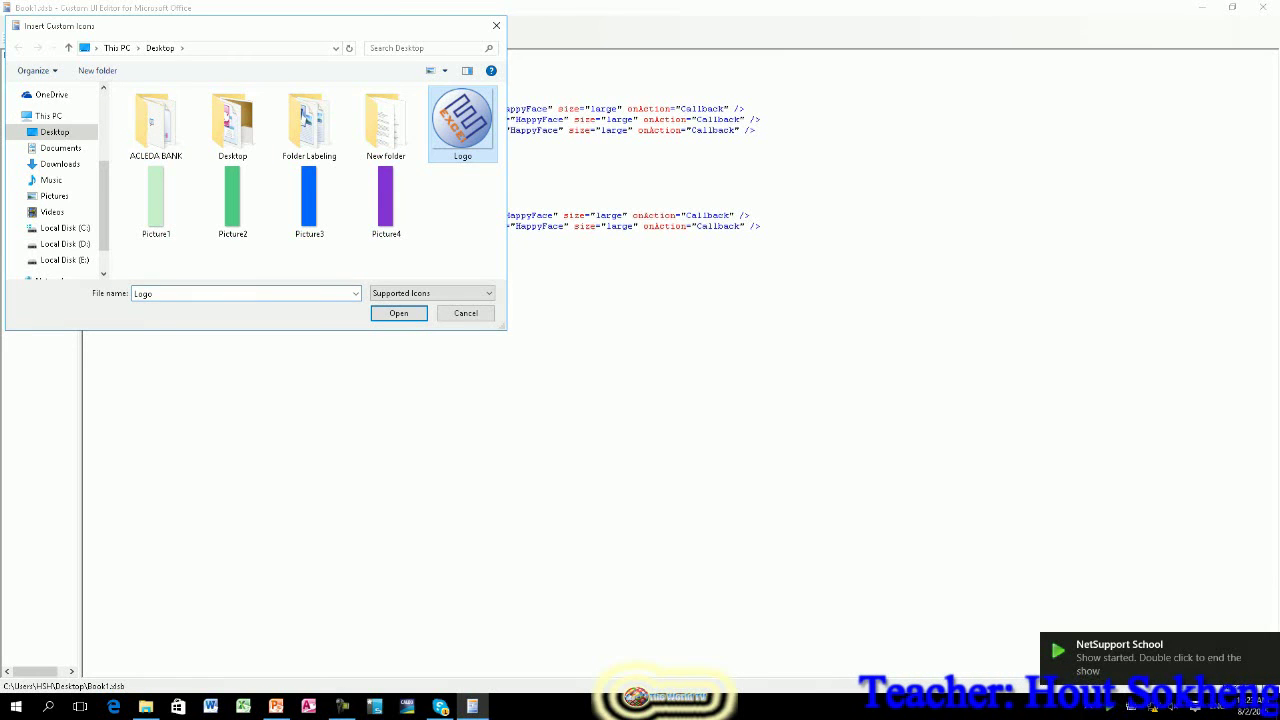
key("Return")
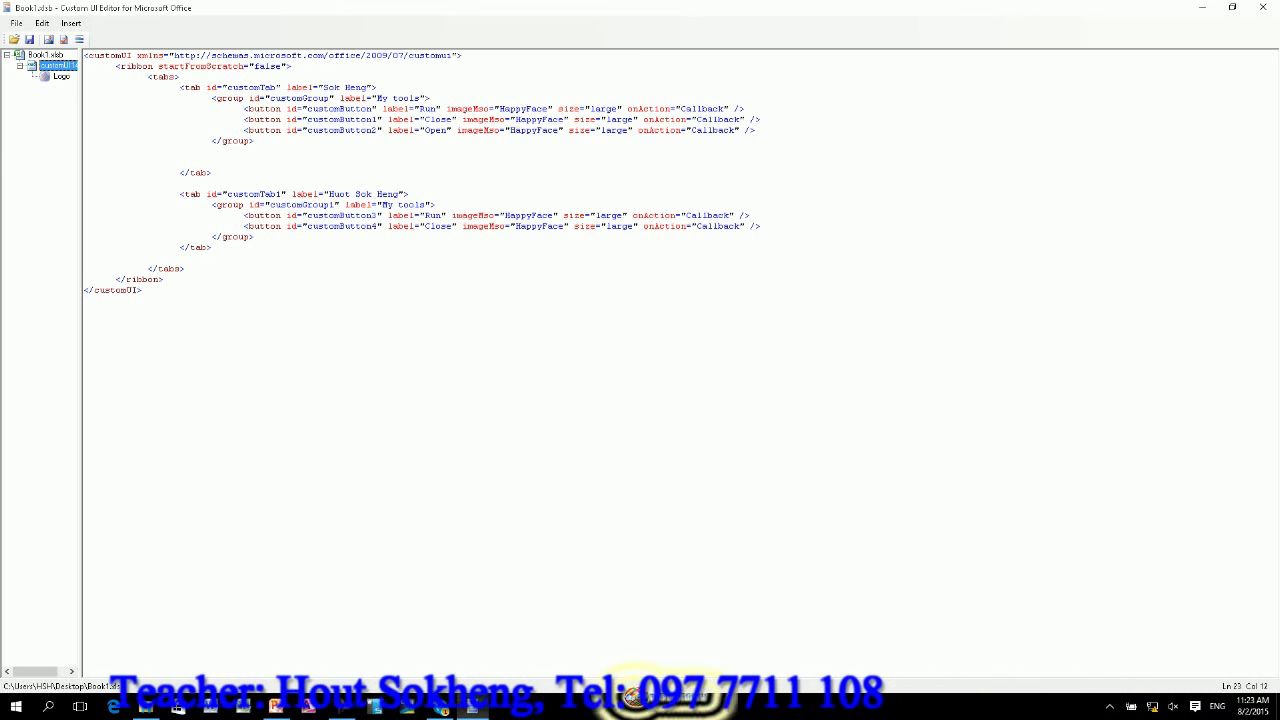
right_click(61, 76)
left_click(66, 94)
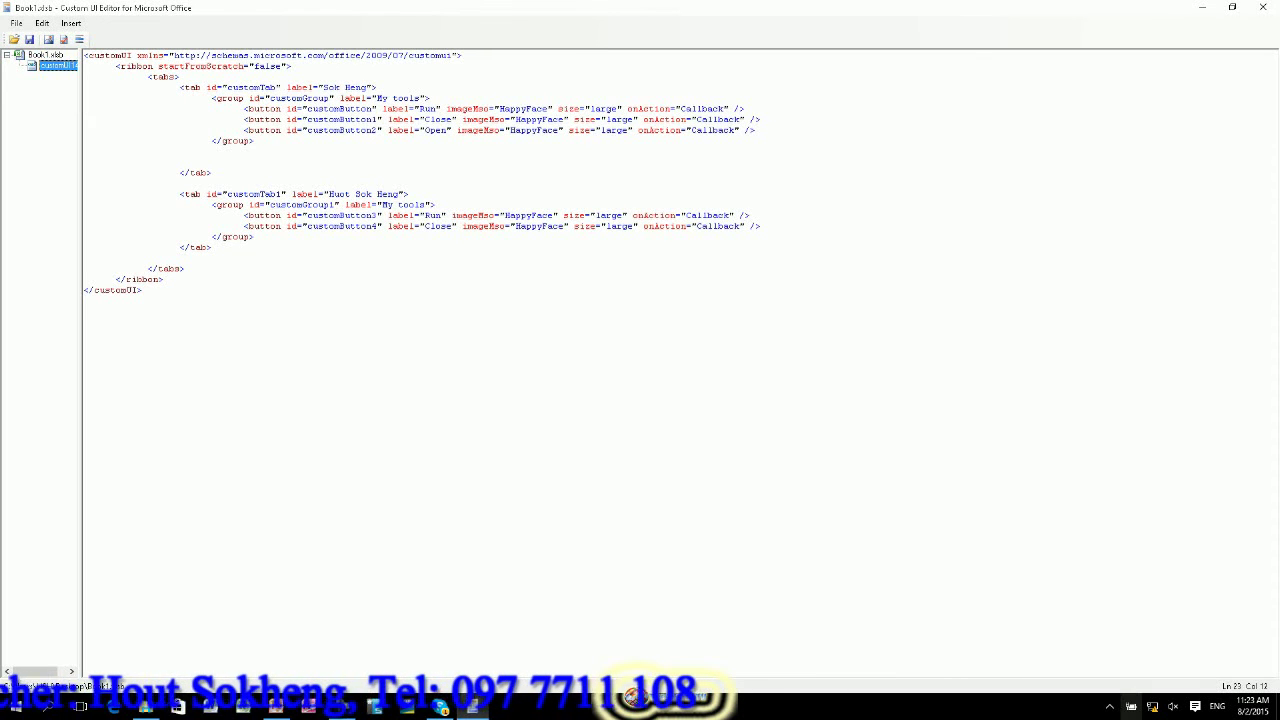
Suspend showing the desktop to students and insert the Desktop's Logo image as a custom icon.
left_click(1109, 706)
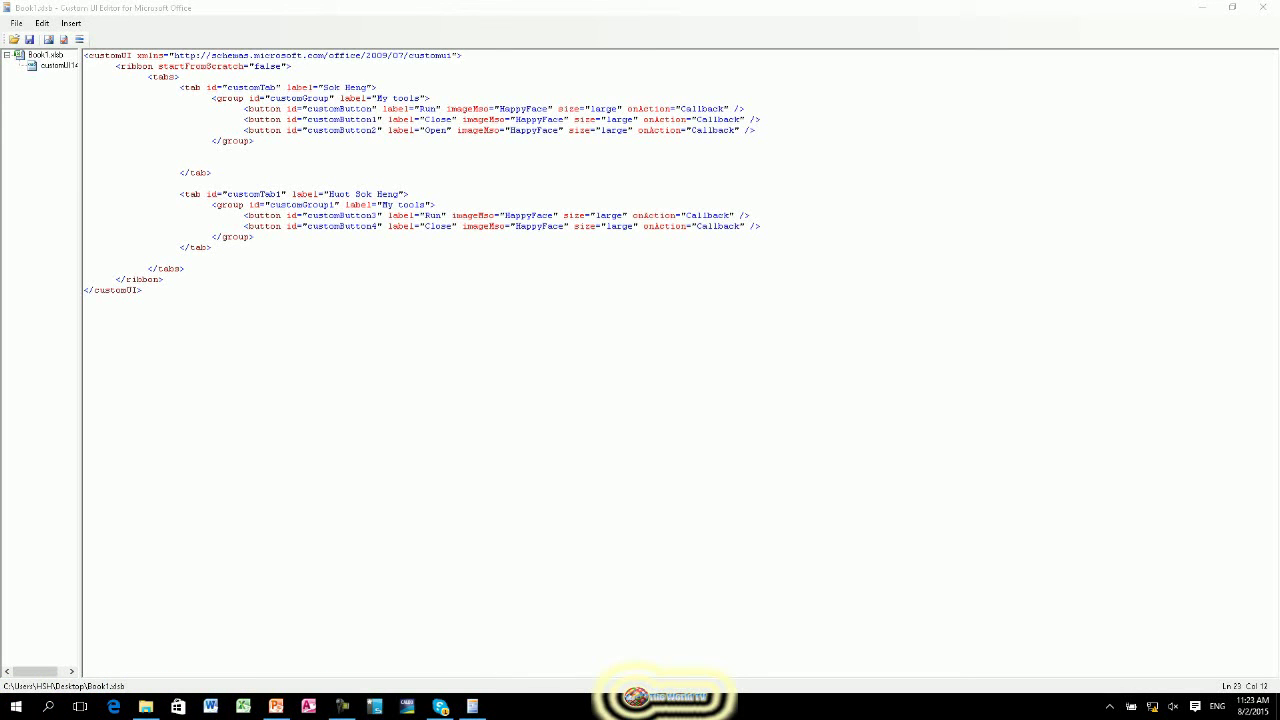
left_click(1109, 680)
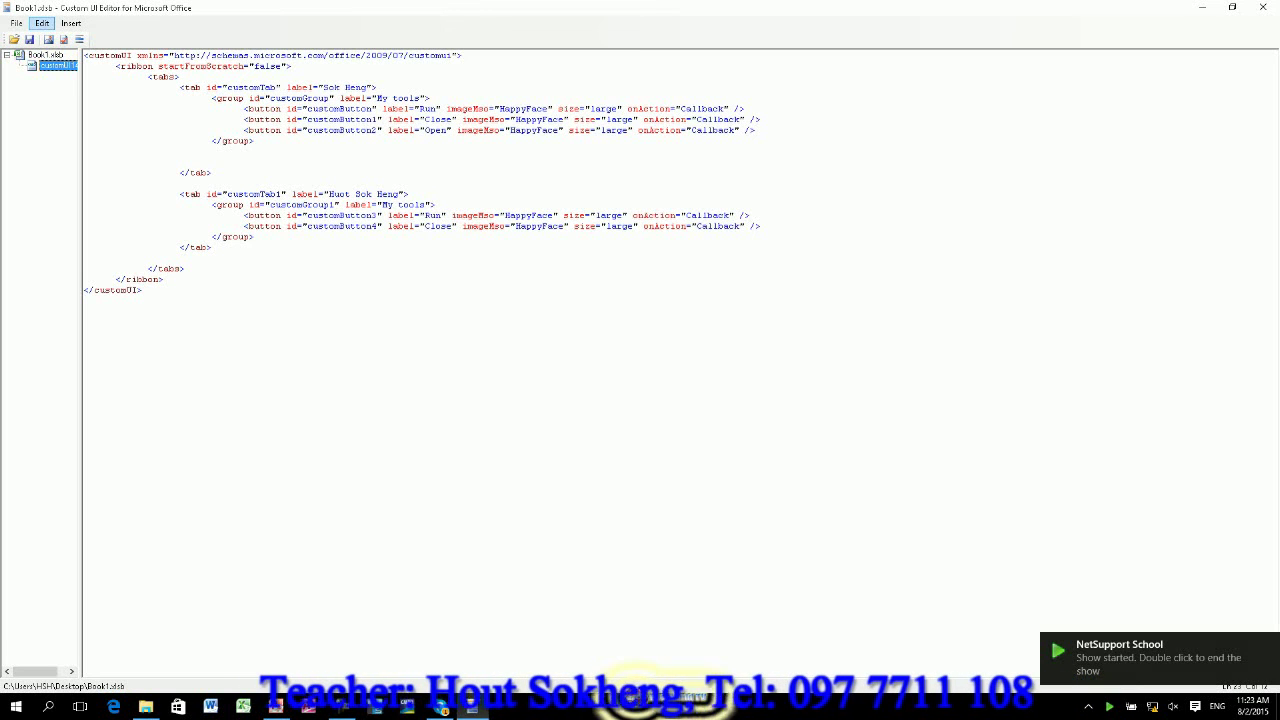
left_click(48, 39)
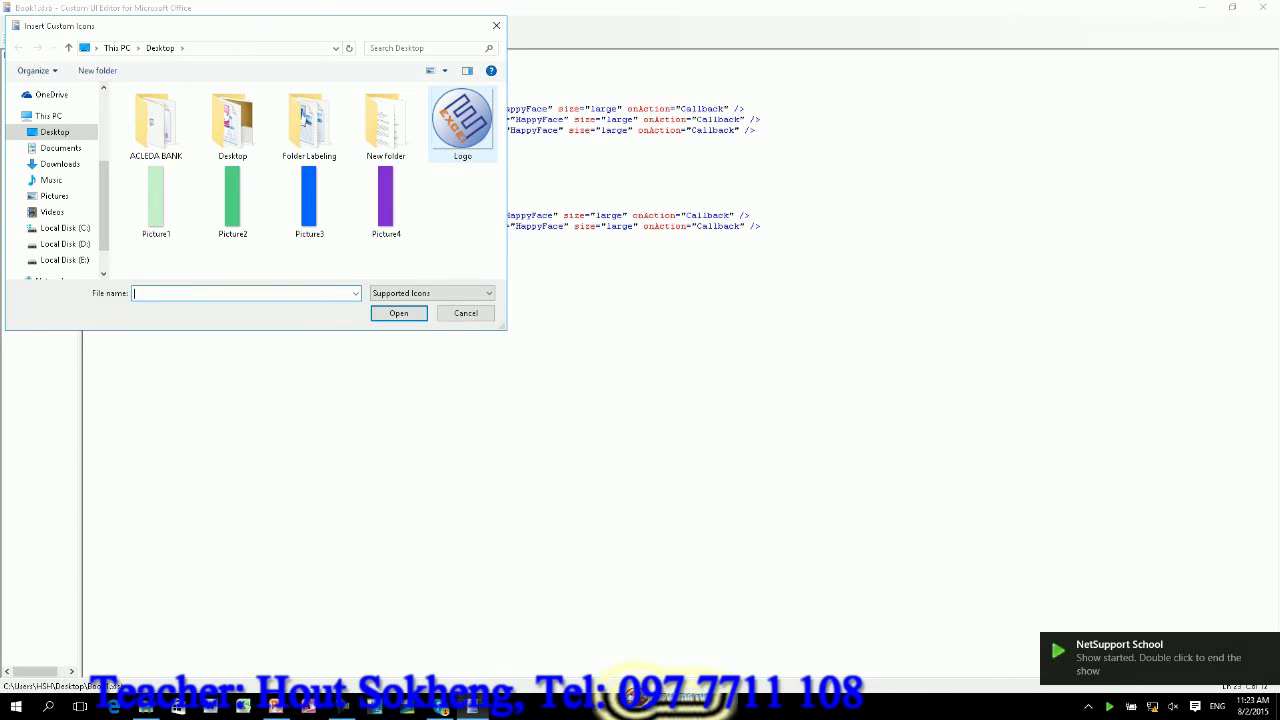
double_click(462, 120)
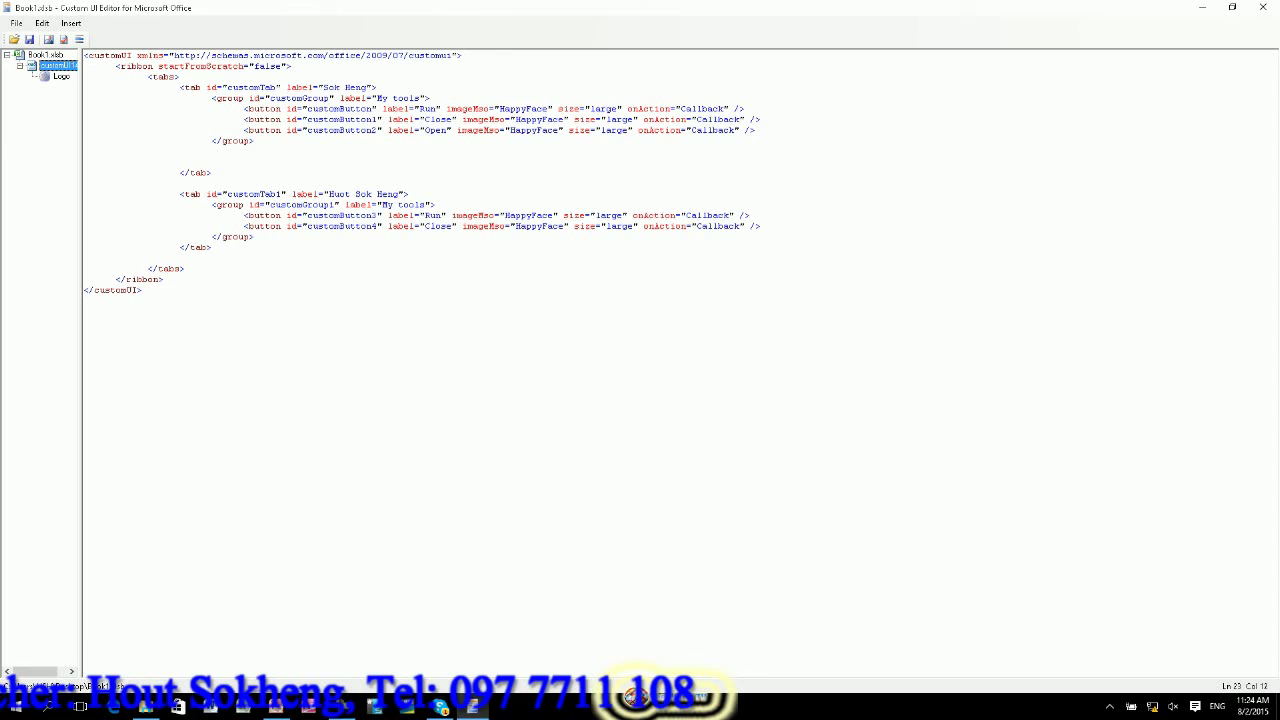
Change the first Run button's image from HappyFace to Logo and validate the ribbon XML.
left_click(61, 76)
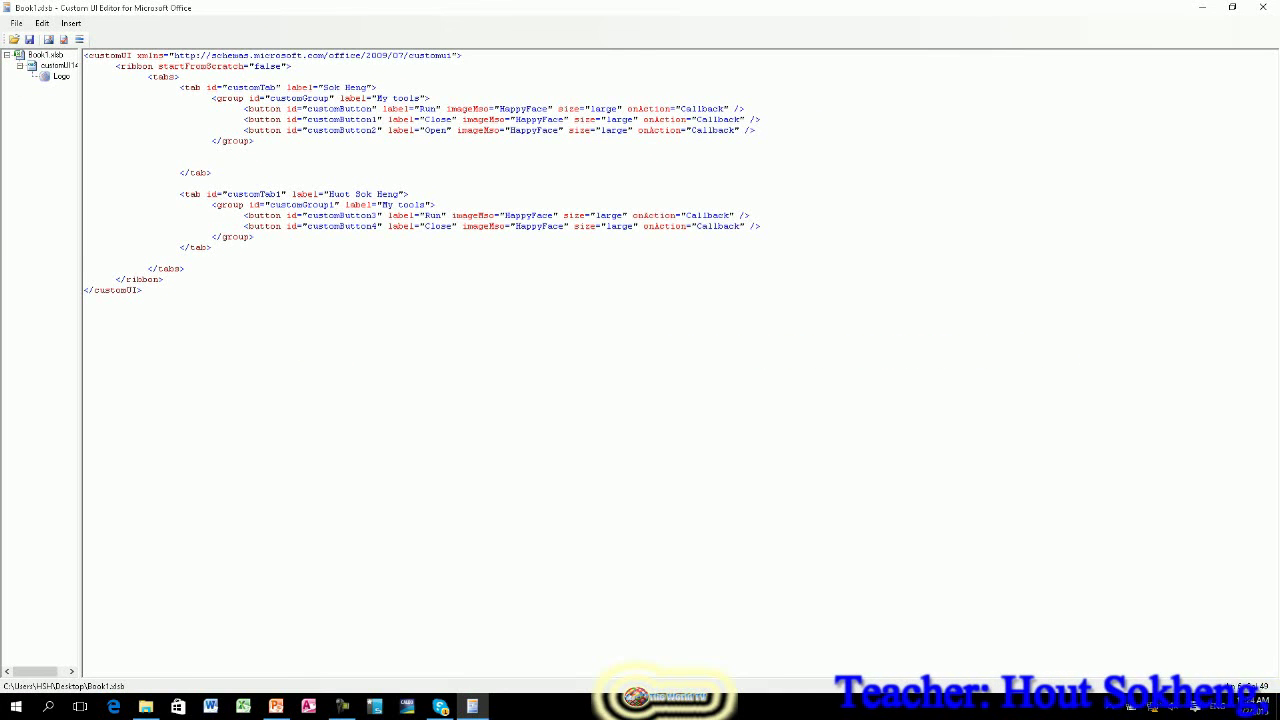
double_click(505, 108)
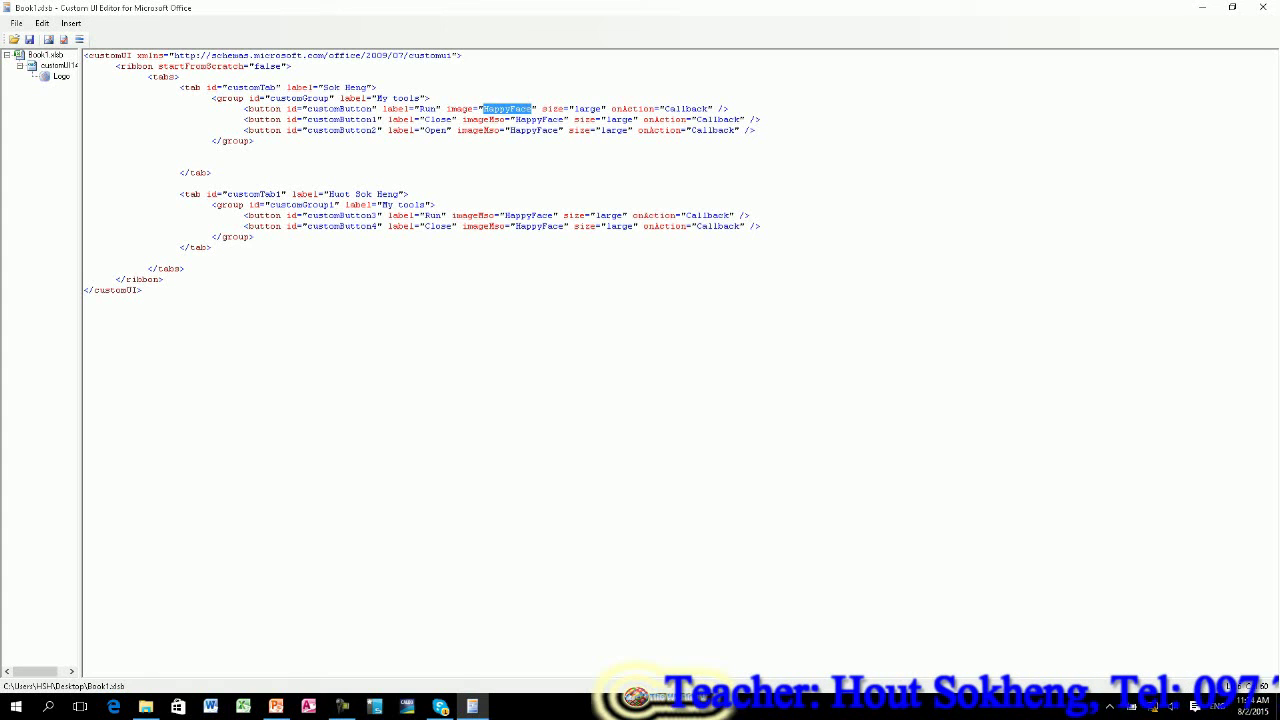
type("1")
key("BackSpace")
type("Logo")
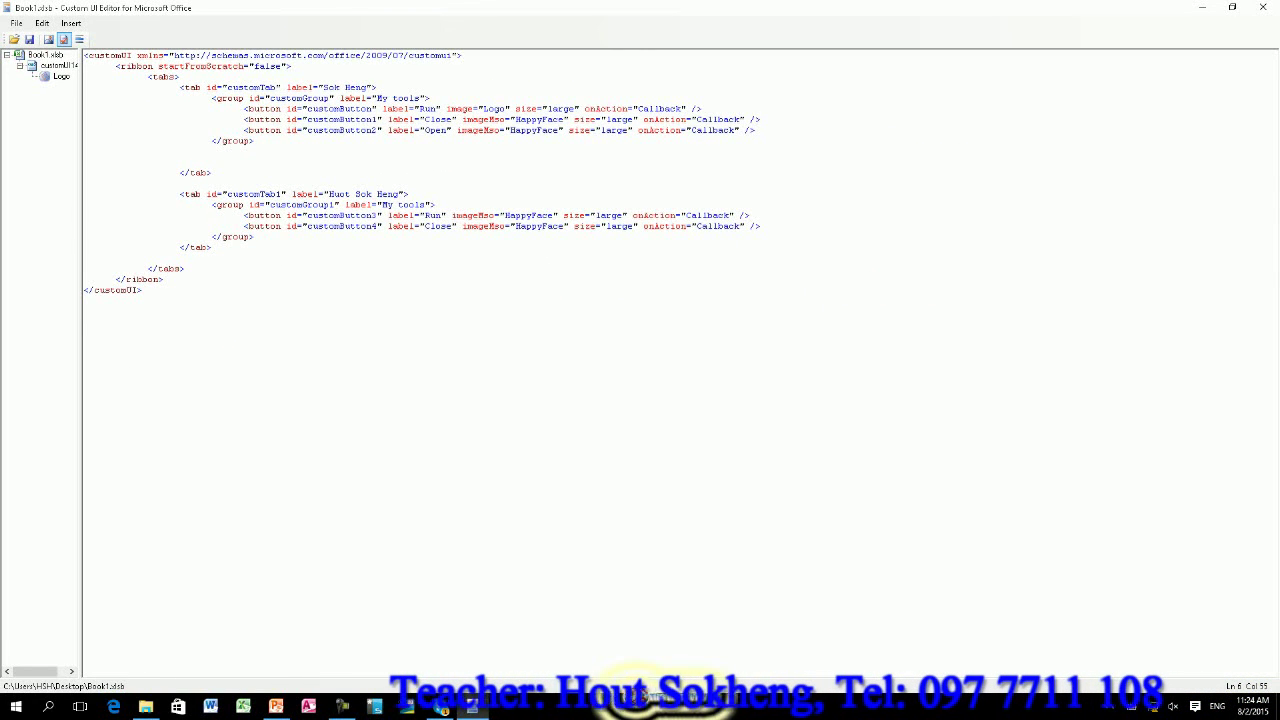
left_click(63, 39)
key("Return")
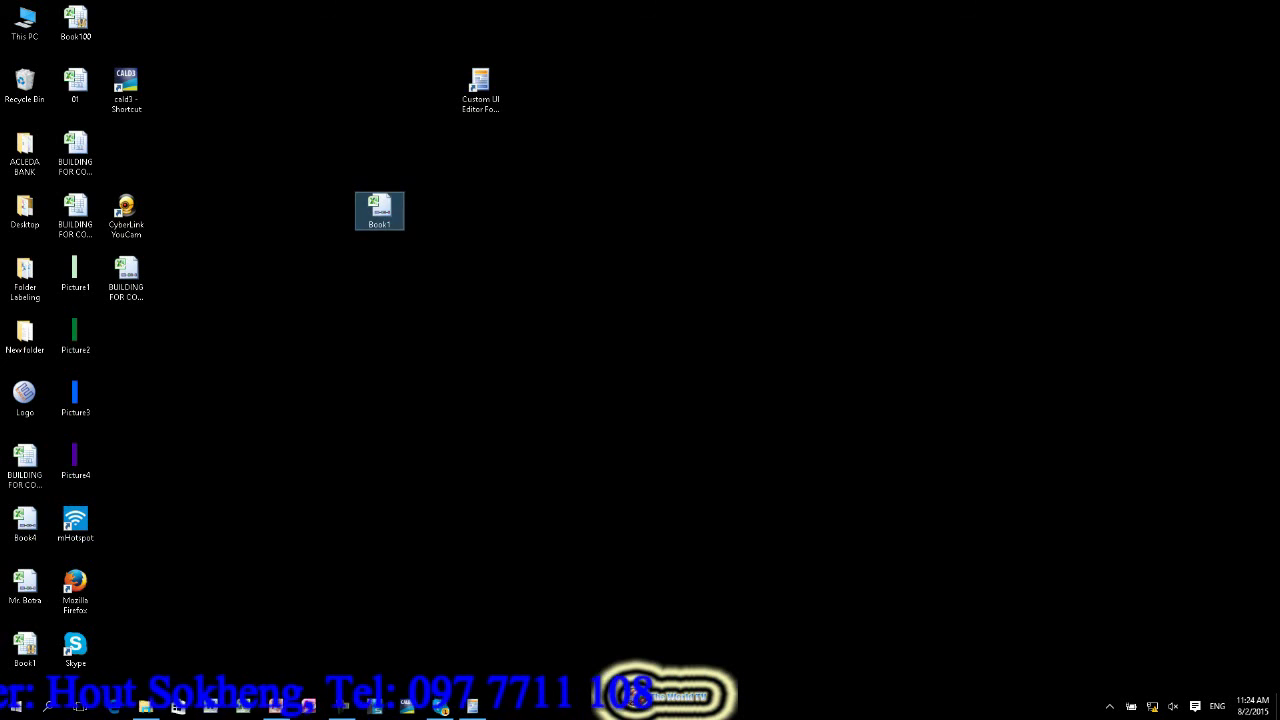
Open Book1 to view the first custom tab's buttons, then validate the updated ribbon XML.
key("Return")
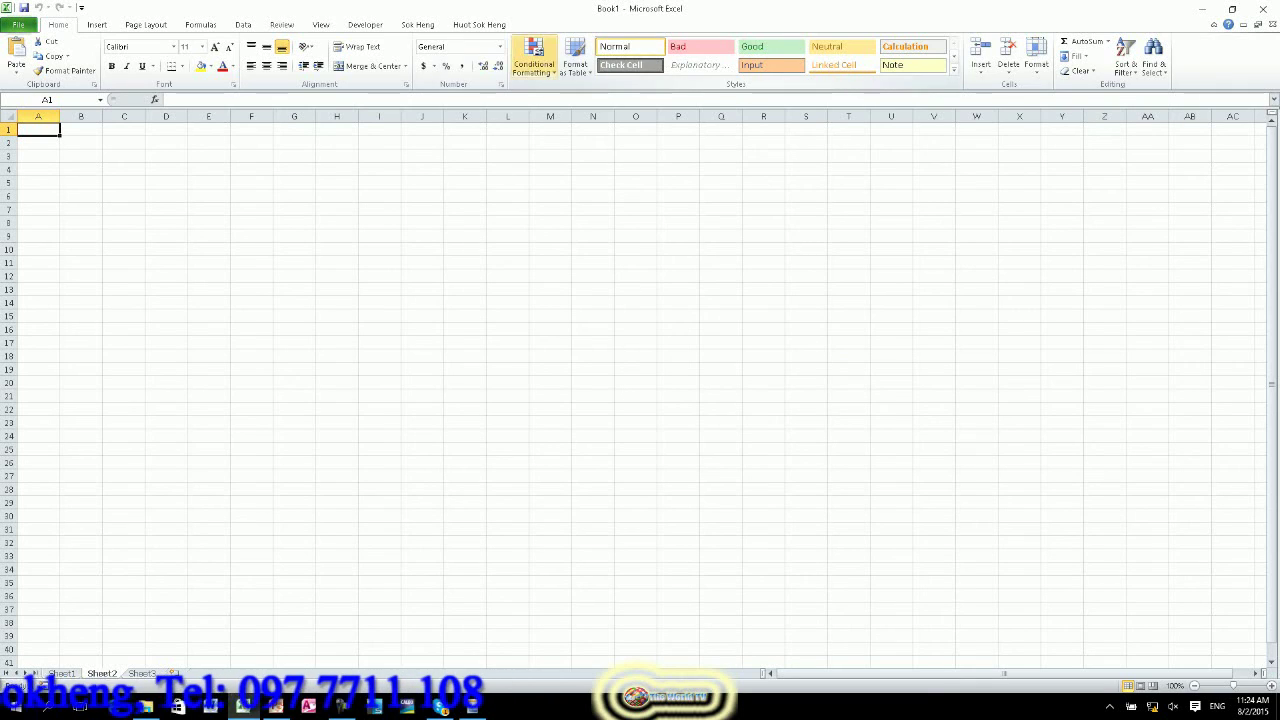
left_click(418, 24)
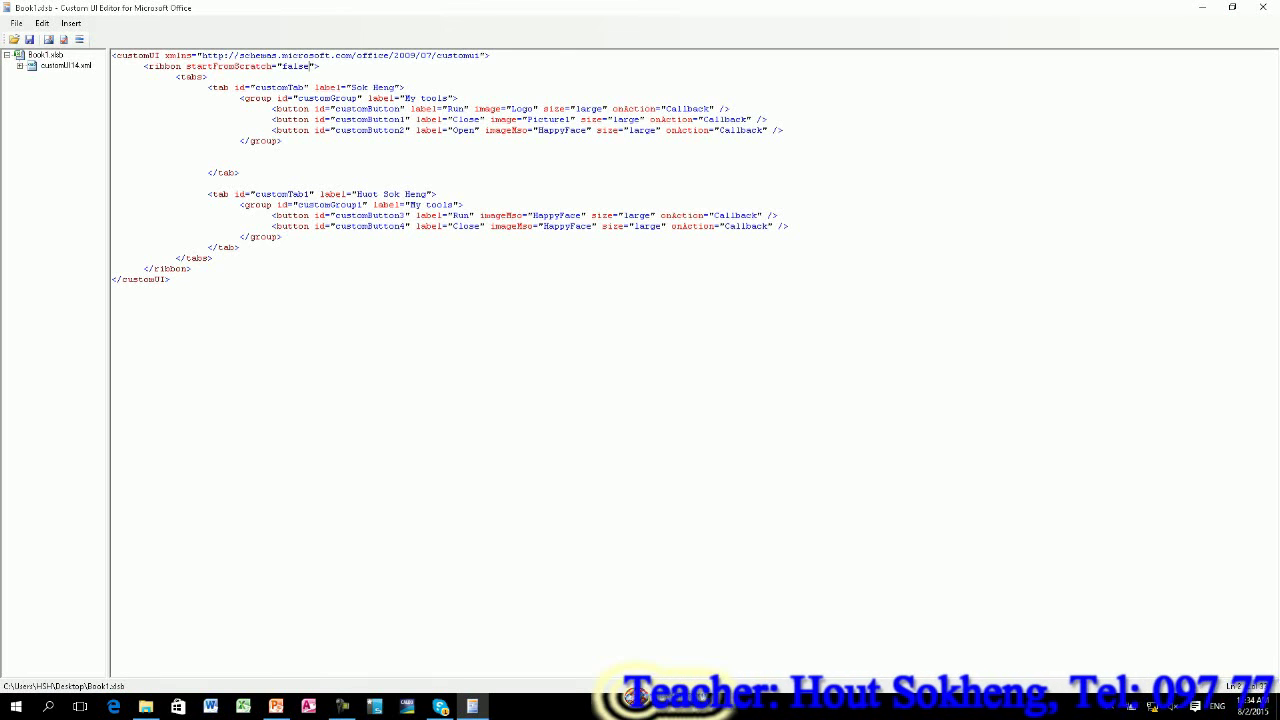
left_click(64, 39)
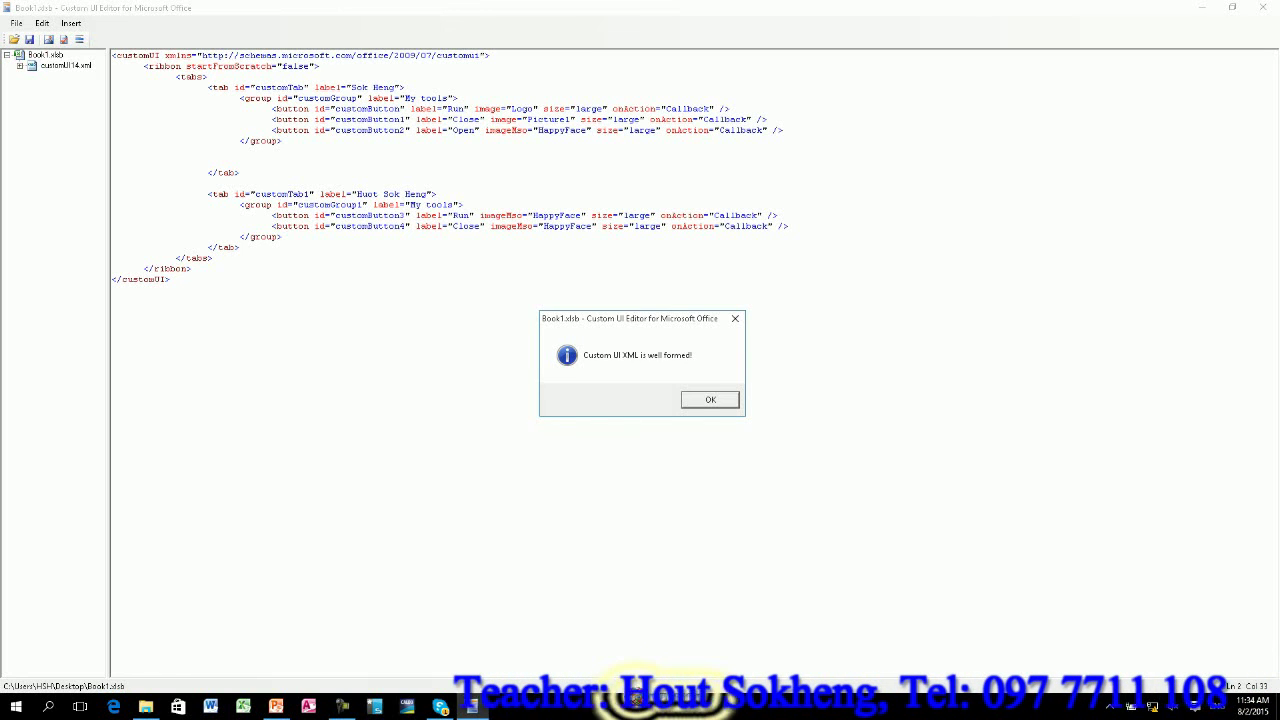
Dismiss the well-formed message and minimize the editor to show the desktop.
key("Return")
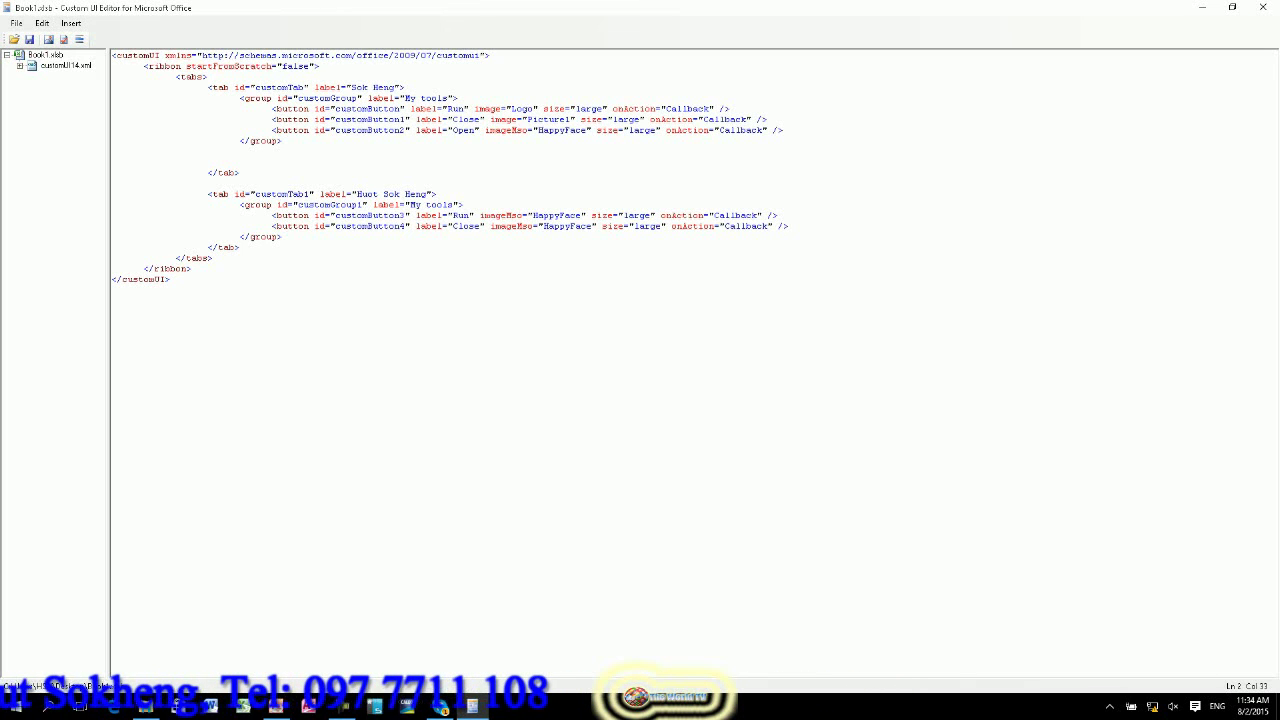
key("super+d")
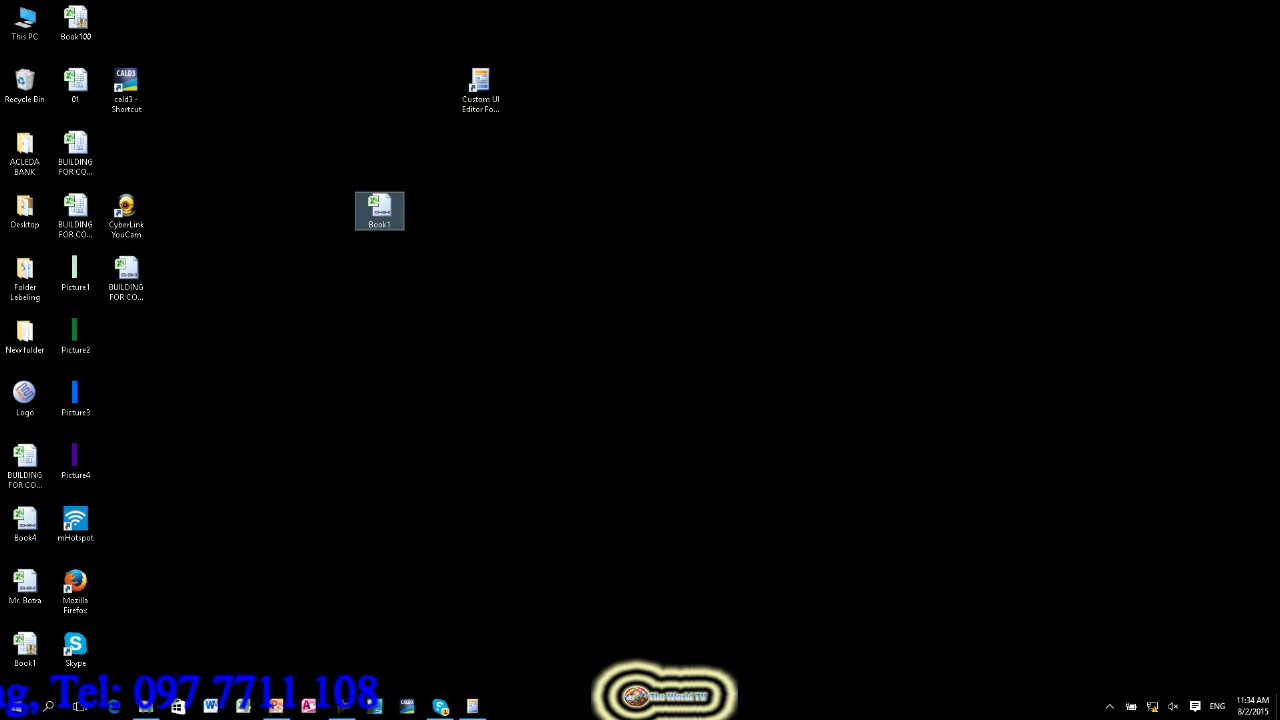
Open Book1 and edit Macro1 from the View tab's Macros list.
key("Return")
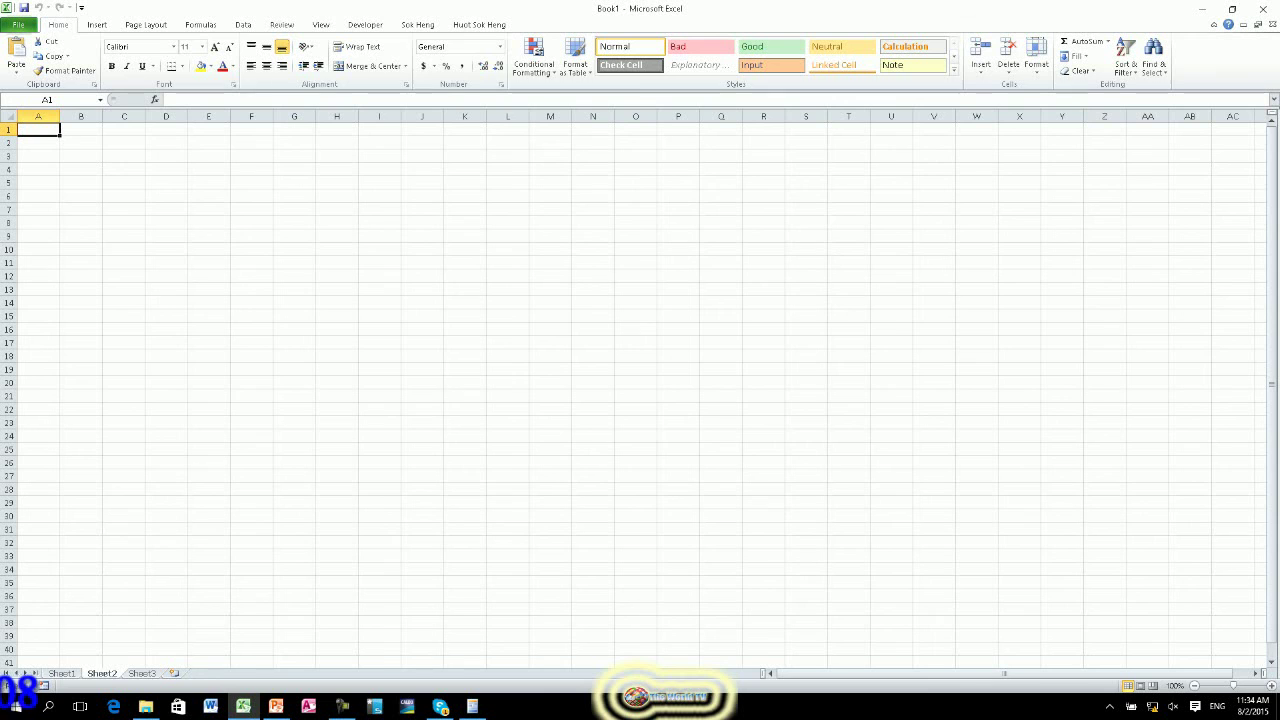
left_click(320, 24)
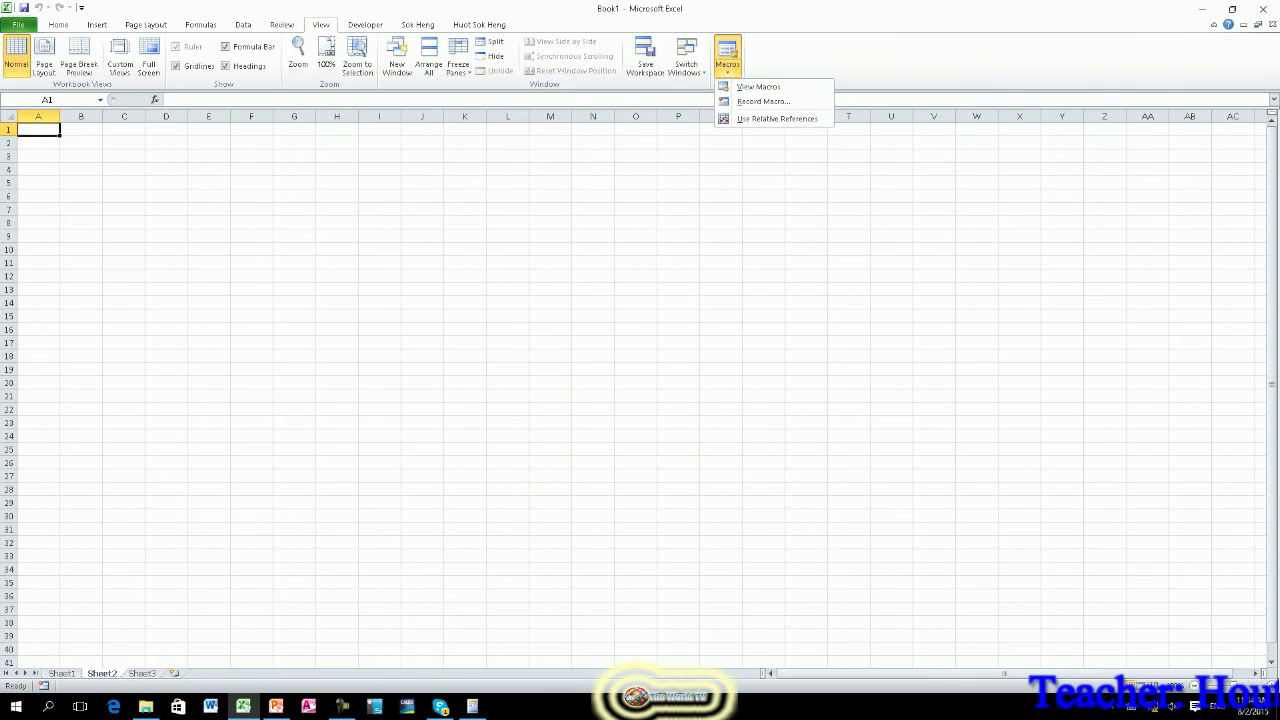
left_click(758, 87)
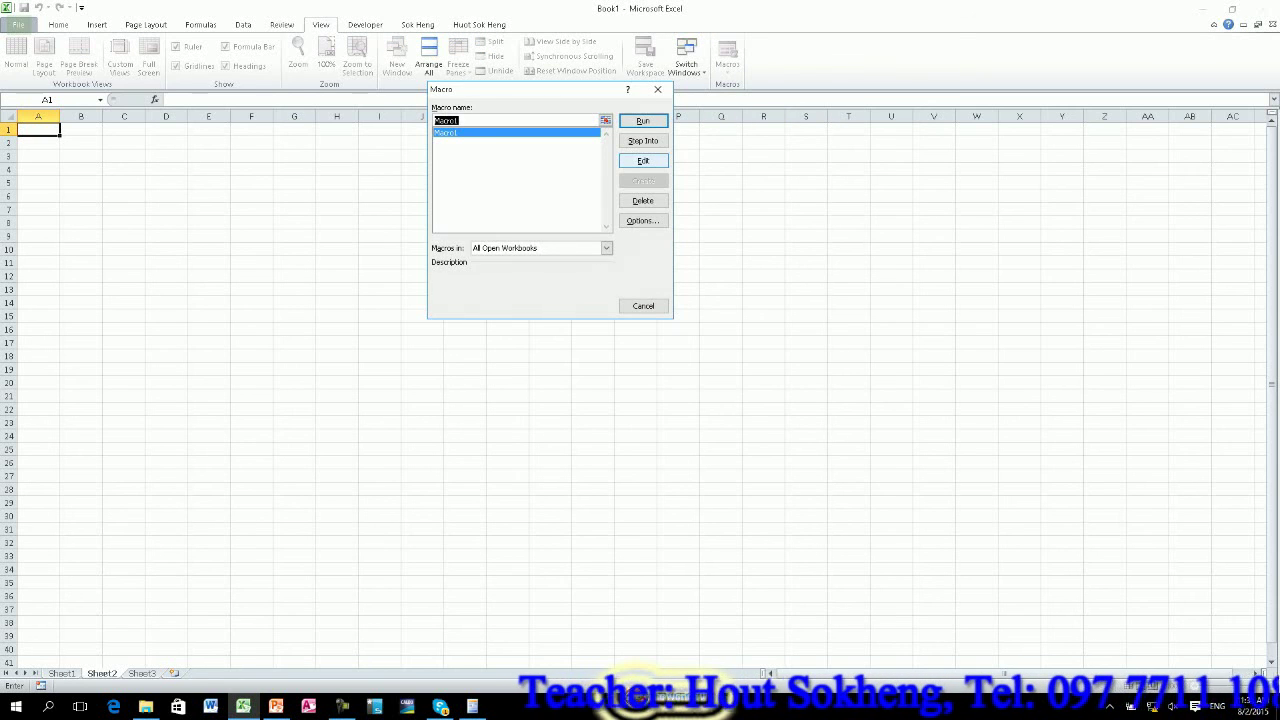
left_click(643, 160)
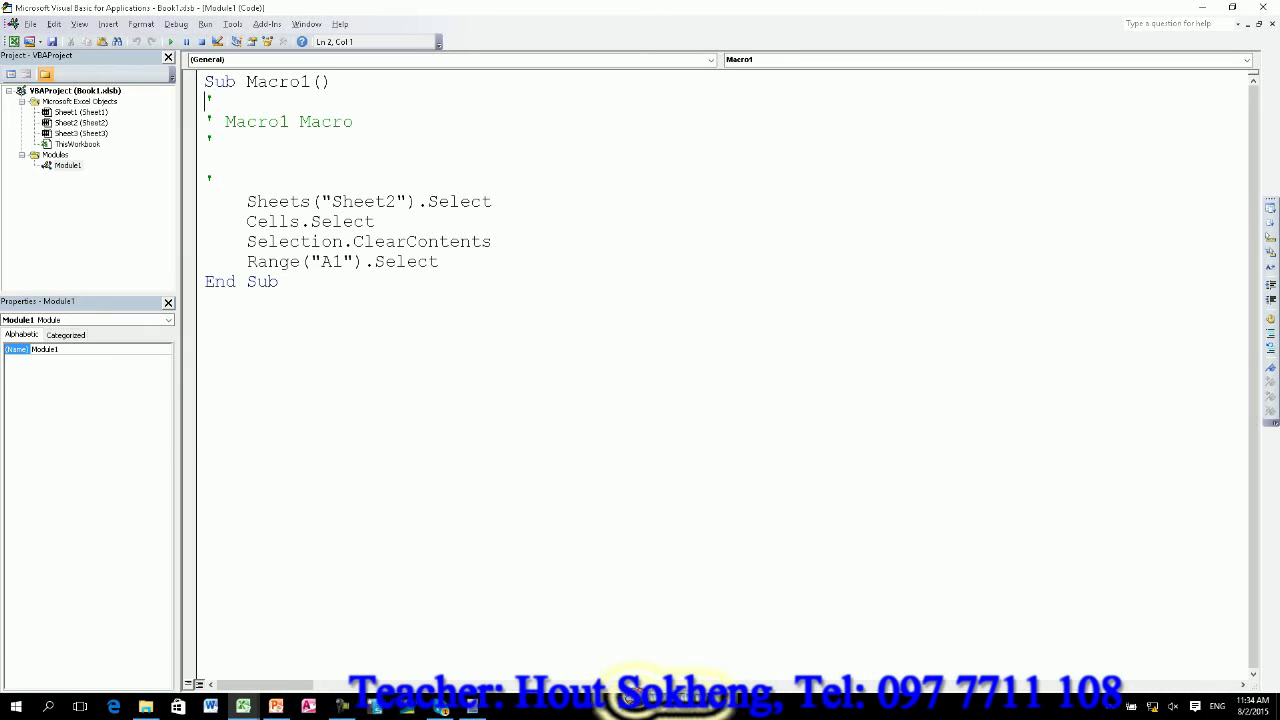
Delete Macro1's comment lines and add a 'control As IRibbonControl' parameter, then return to the XML editor.
left_click_drag(208, 100, 214, 178)
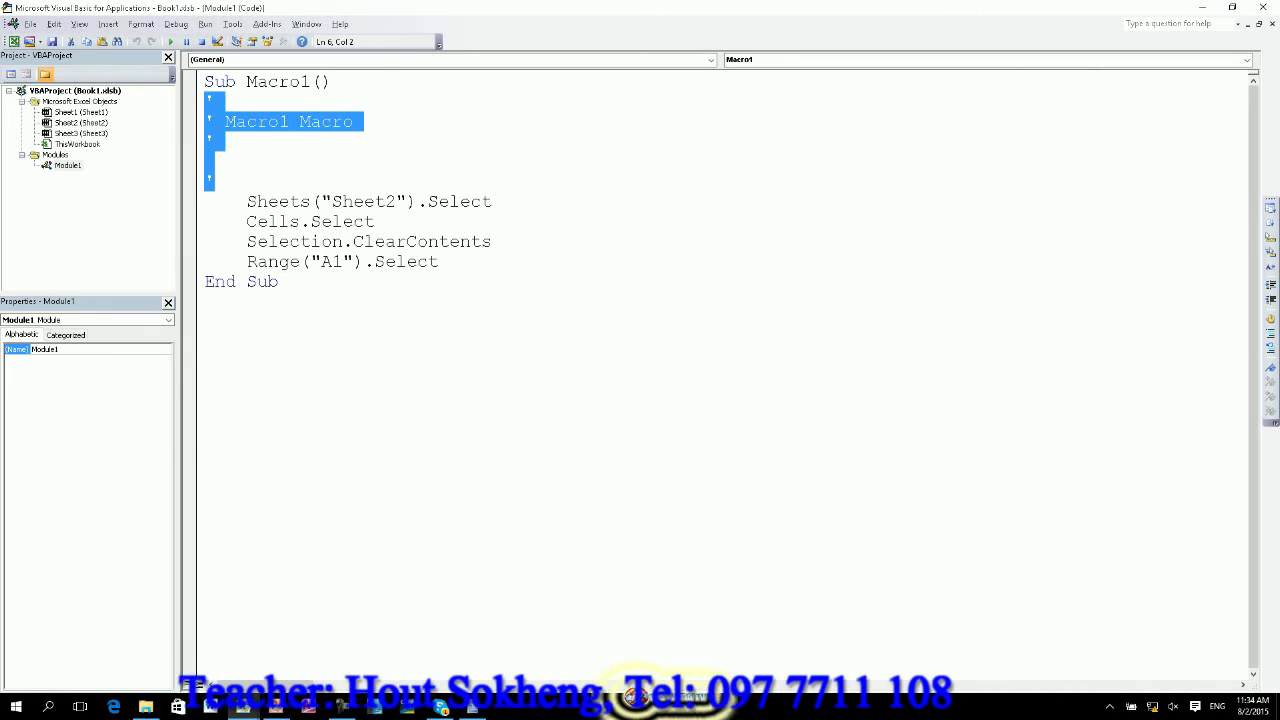
key("Delete")
left_click(322, 81)
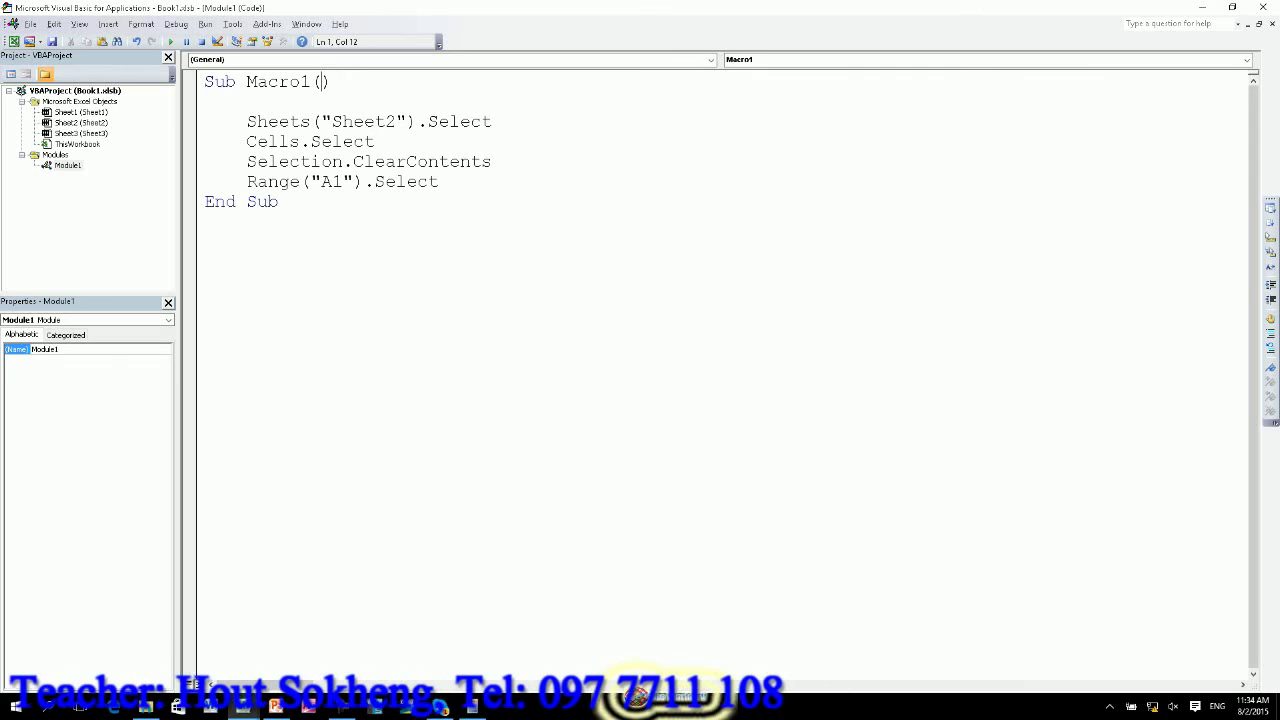
type("control as ")
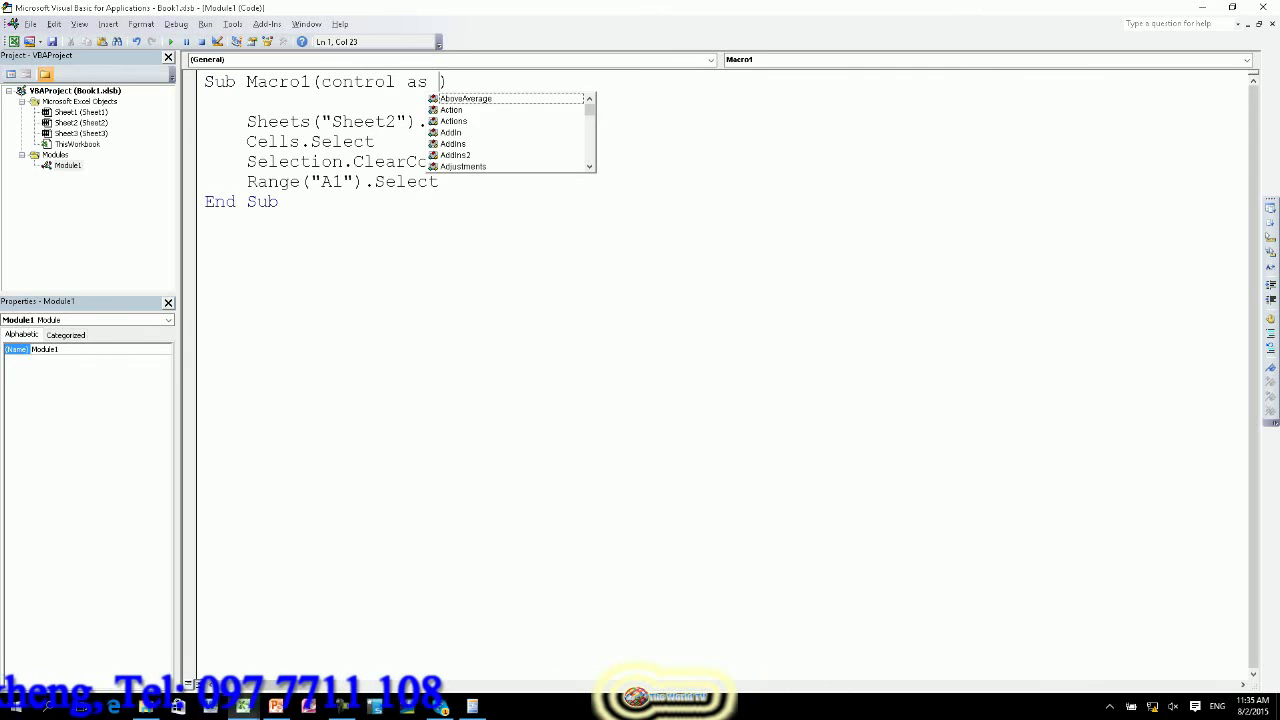
type("ir")
key("Tab")
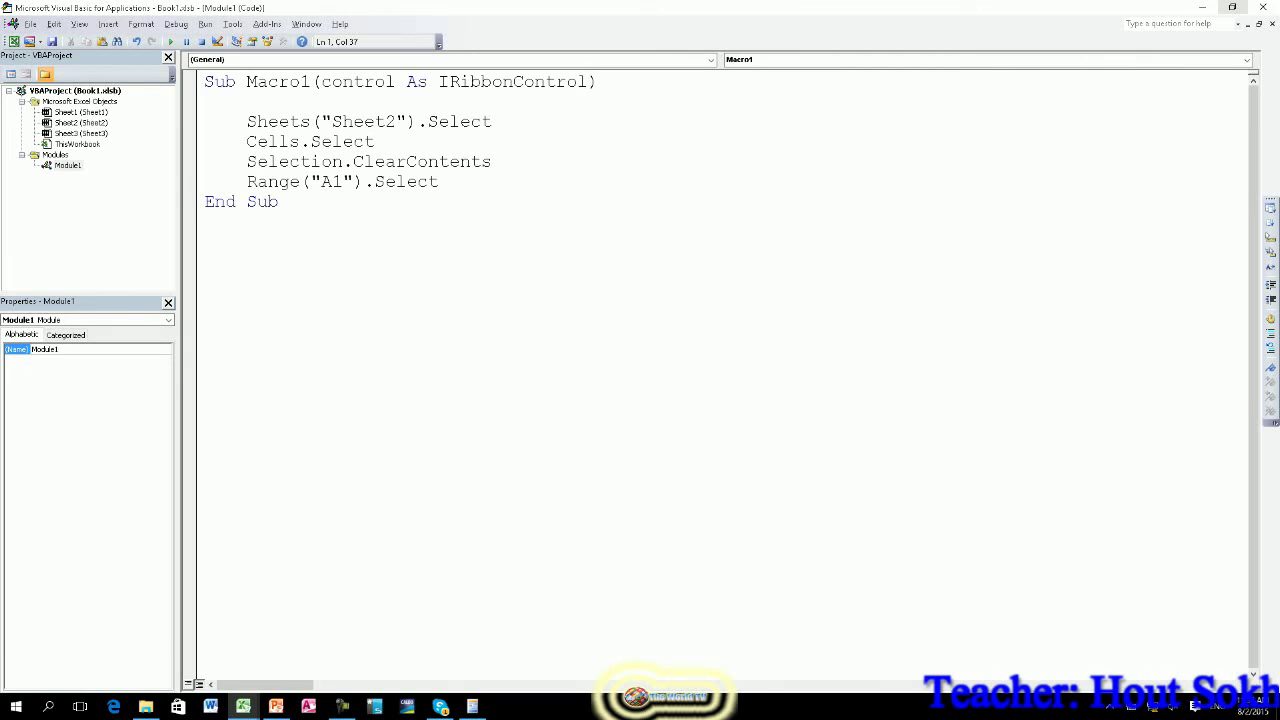
key("alt+F11")
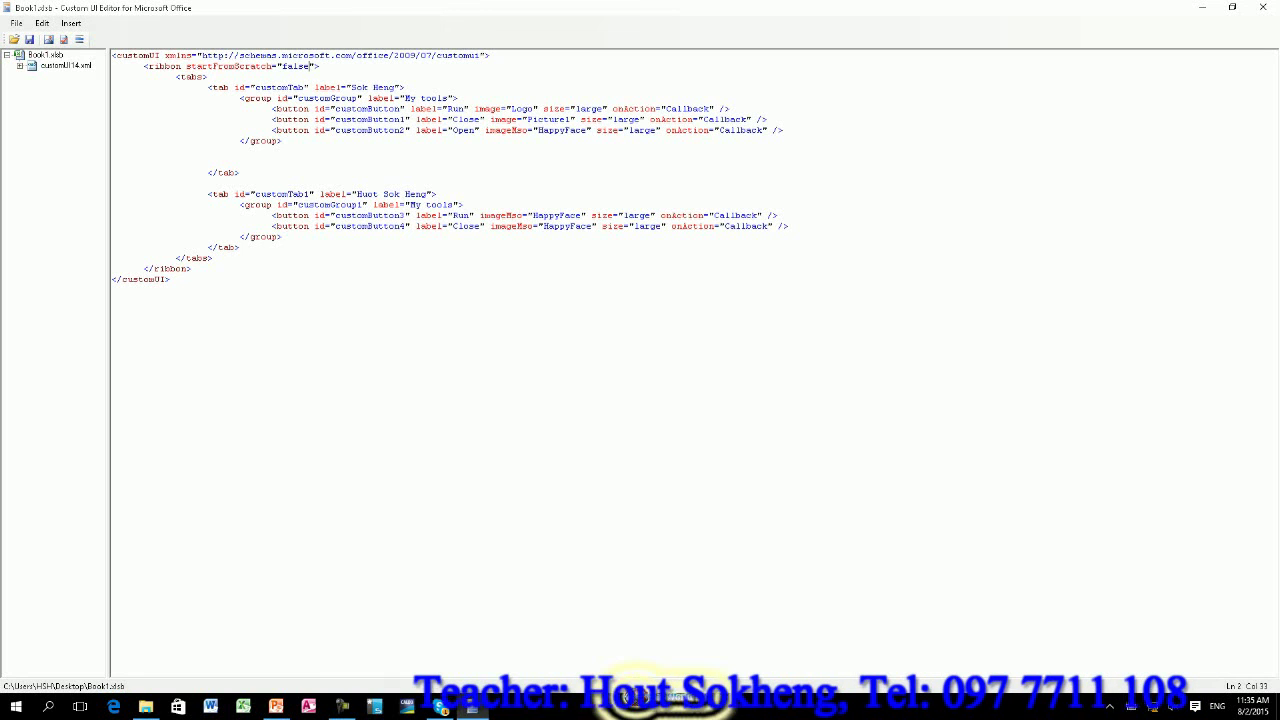
Change the first Run button's onAction from Callback to Macro1 and validate the XML.
double_click(687, 108)
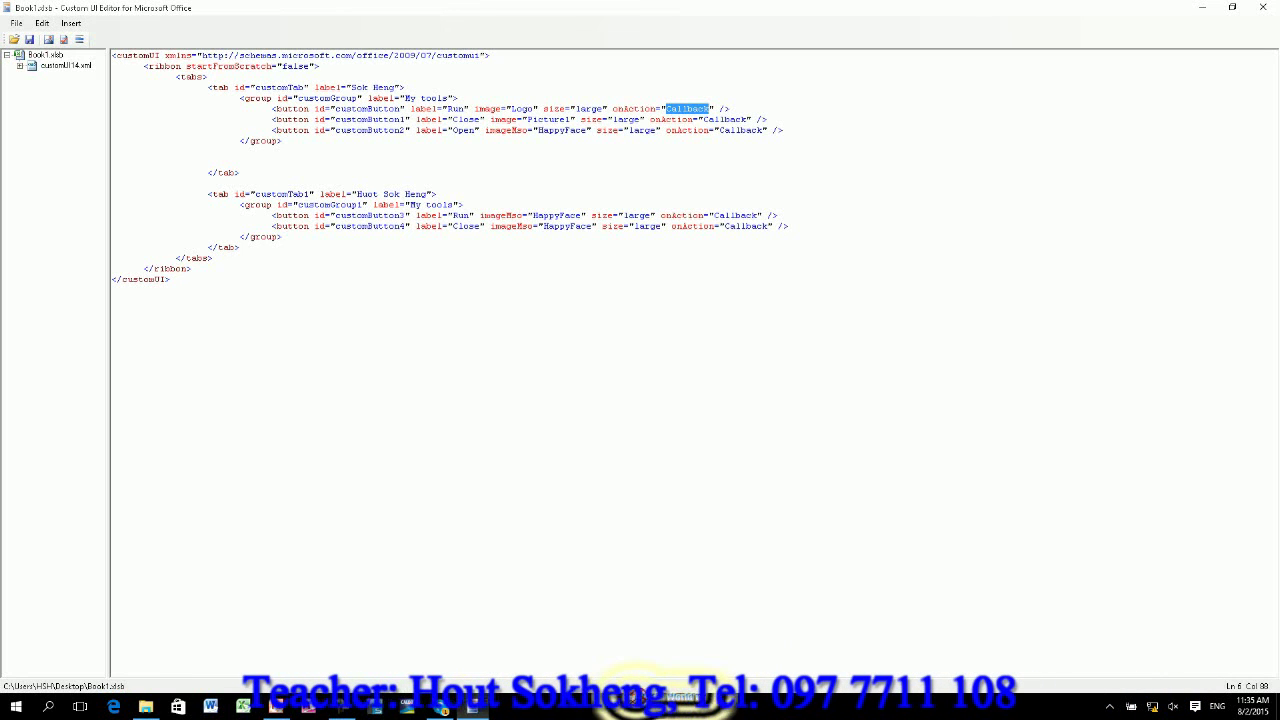
type("Macro1")
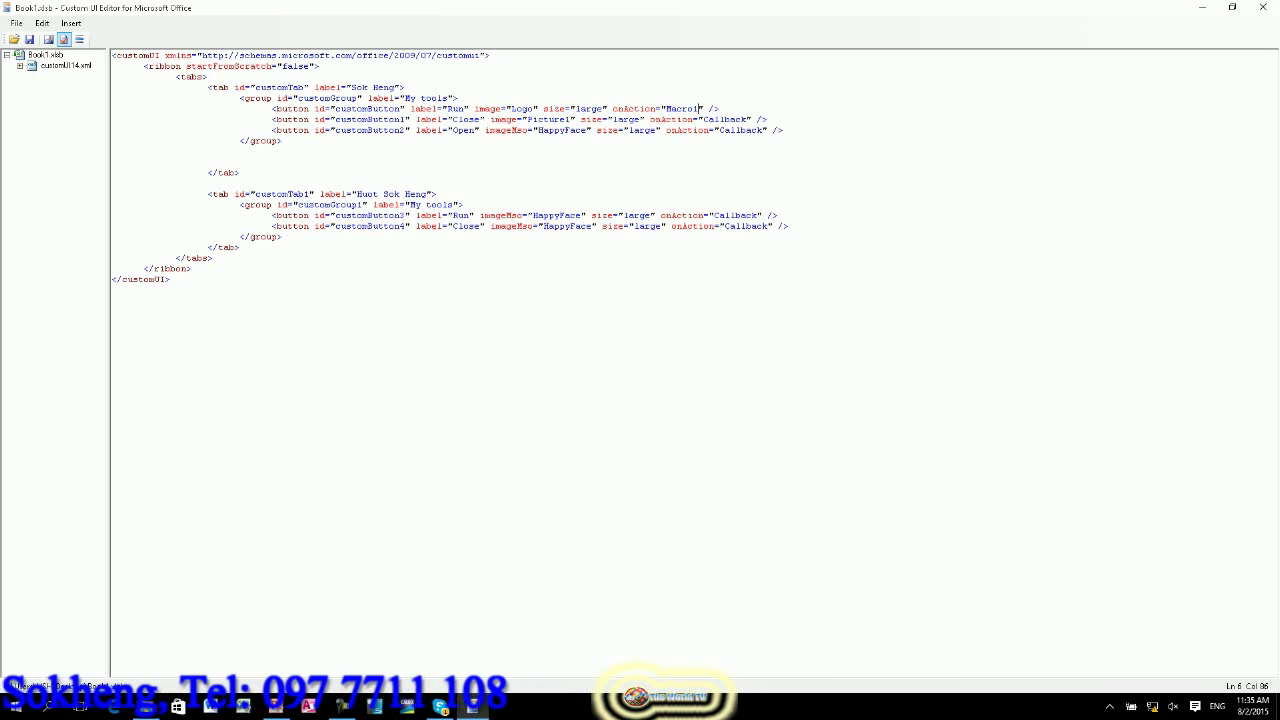
key("alt+F5")
key("Return")
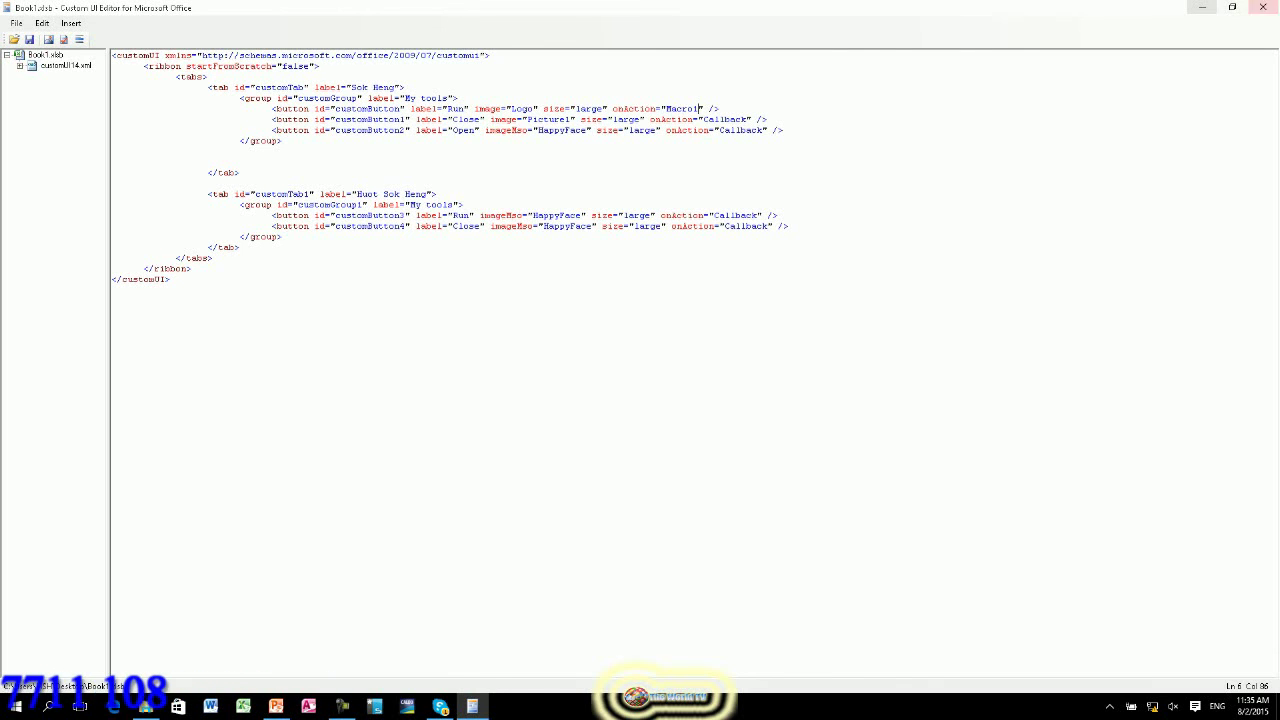
key("super+d")
Open Book1, run the custom Run button and dismiss its wrong-number-of-arguments error.
key("Return")
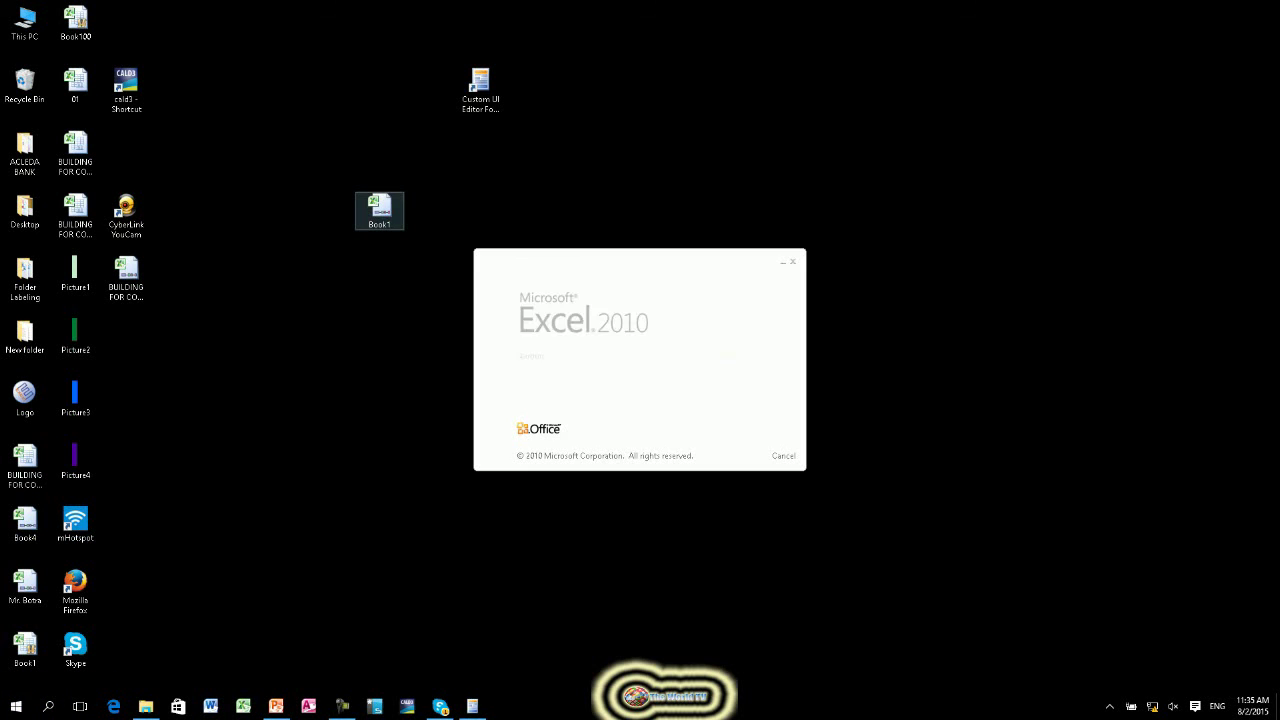
type("zdf  sad asd f")
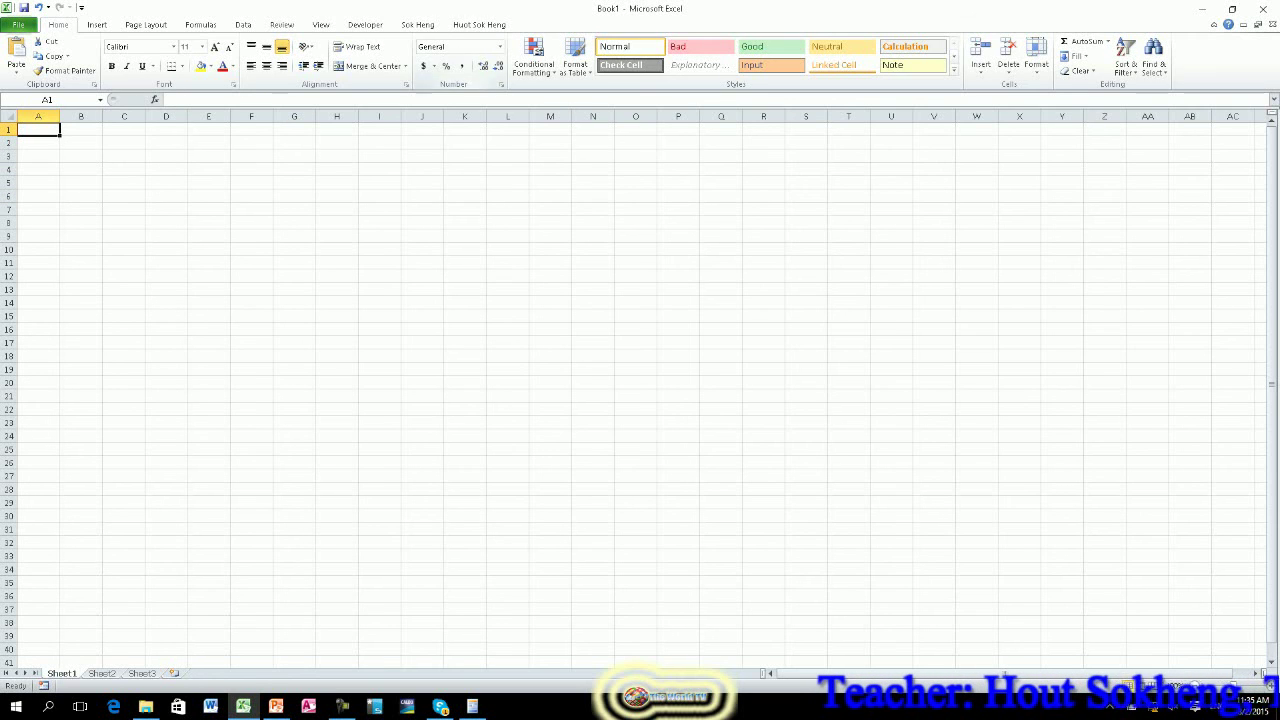
scroll(44, 55, "down", 9)
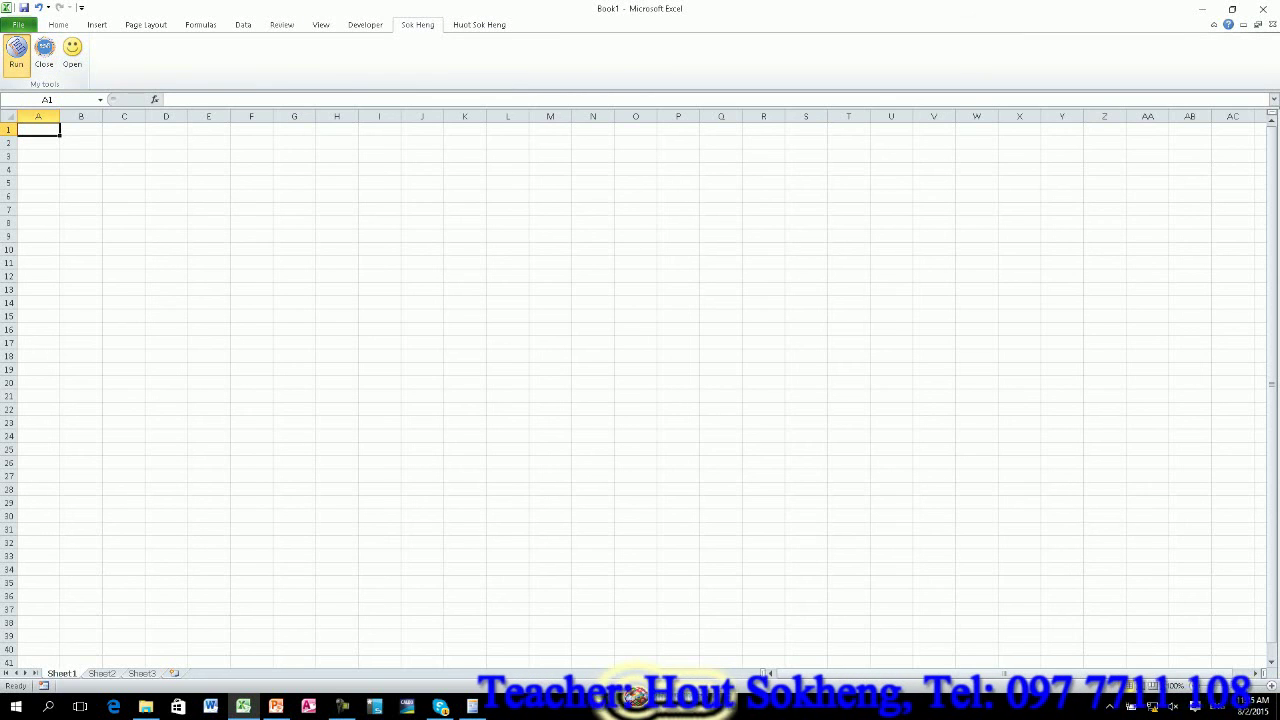
left_click(16, 50)
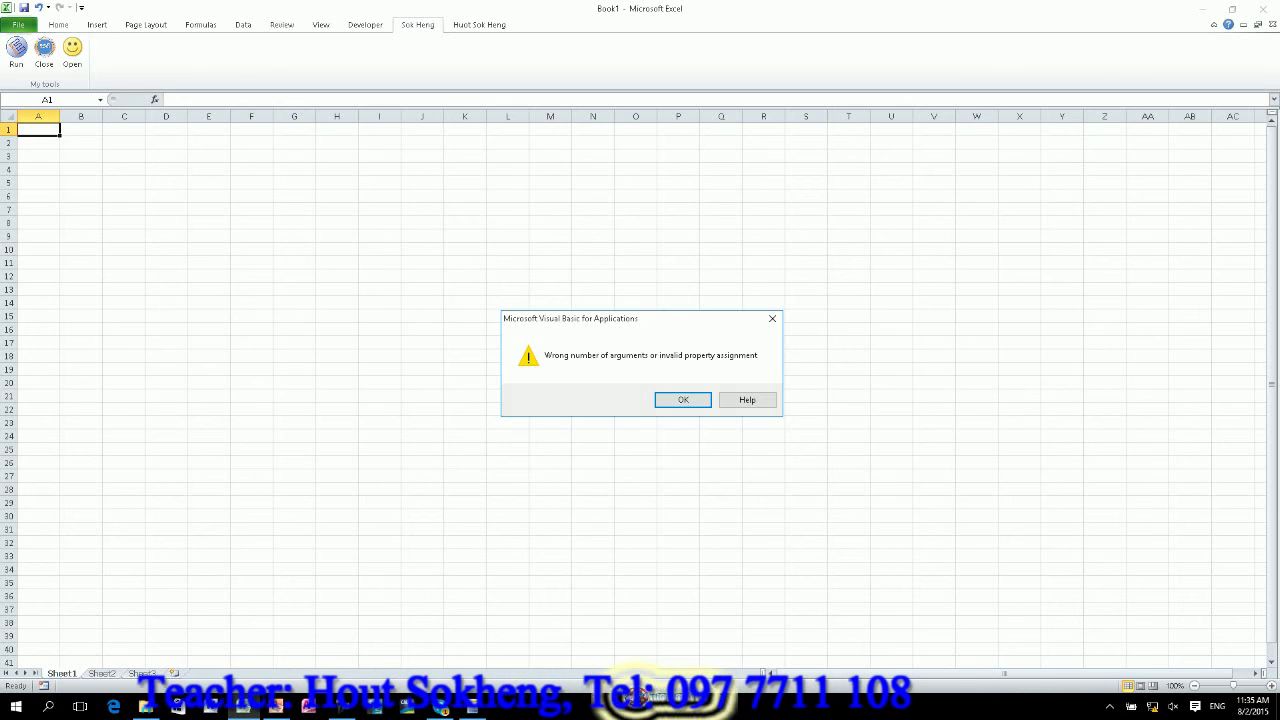
key("Return")
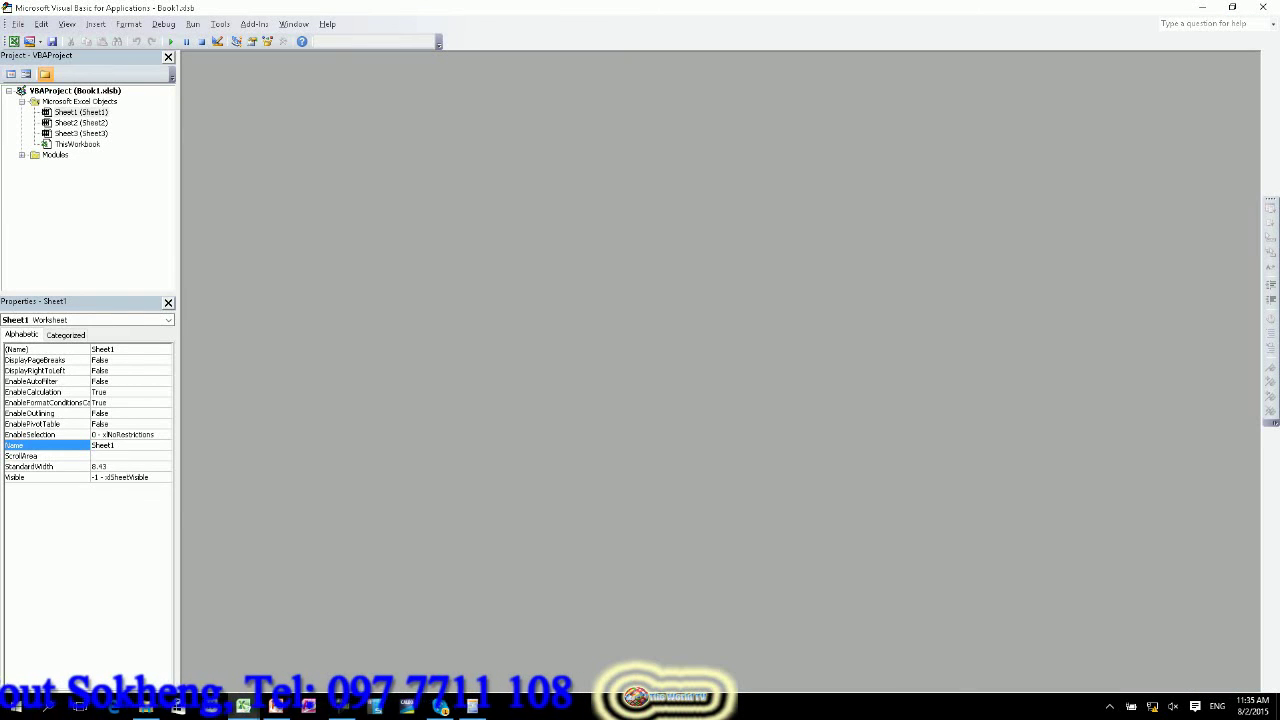
In Module1, declare Macro1's parameter as 'control As IRibbonControl', then return to Excel.
left_click(55, 155)
double_click(67, 165)
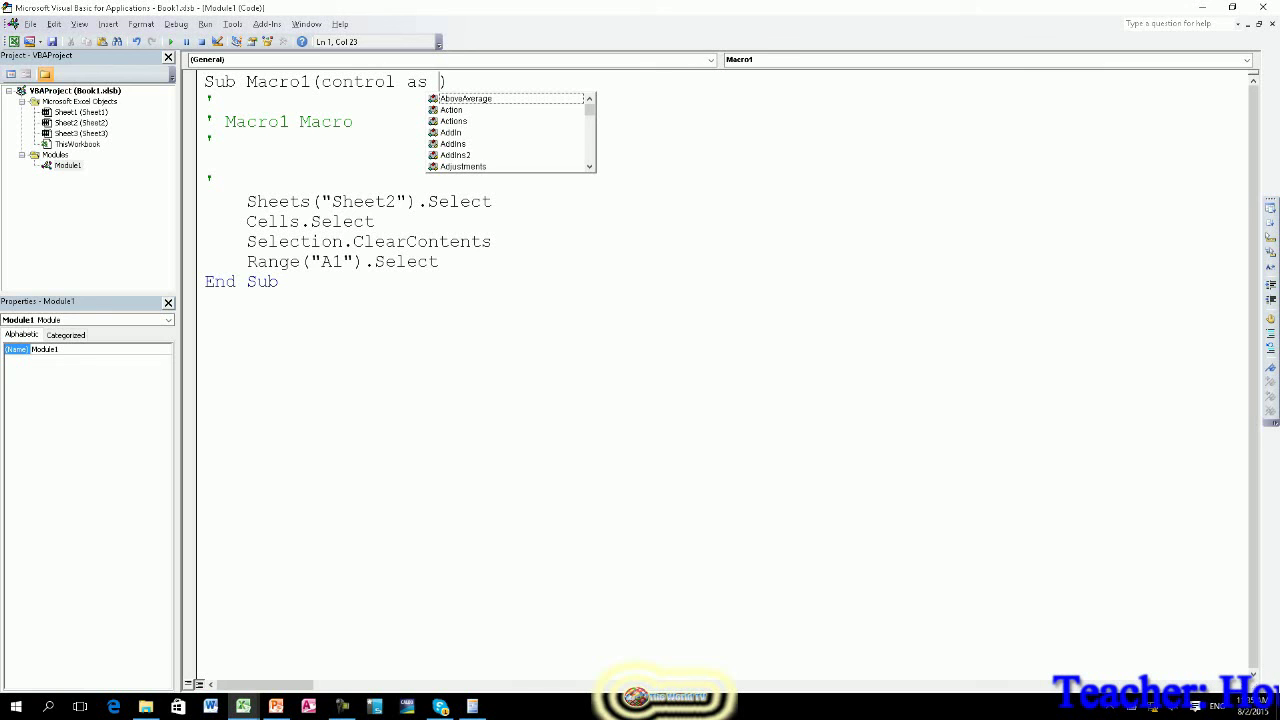
type("IR")
key("Tab")
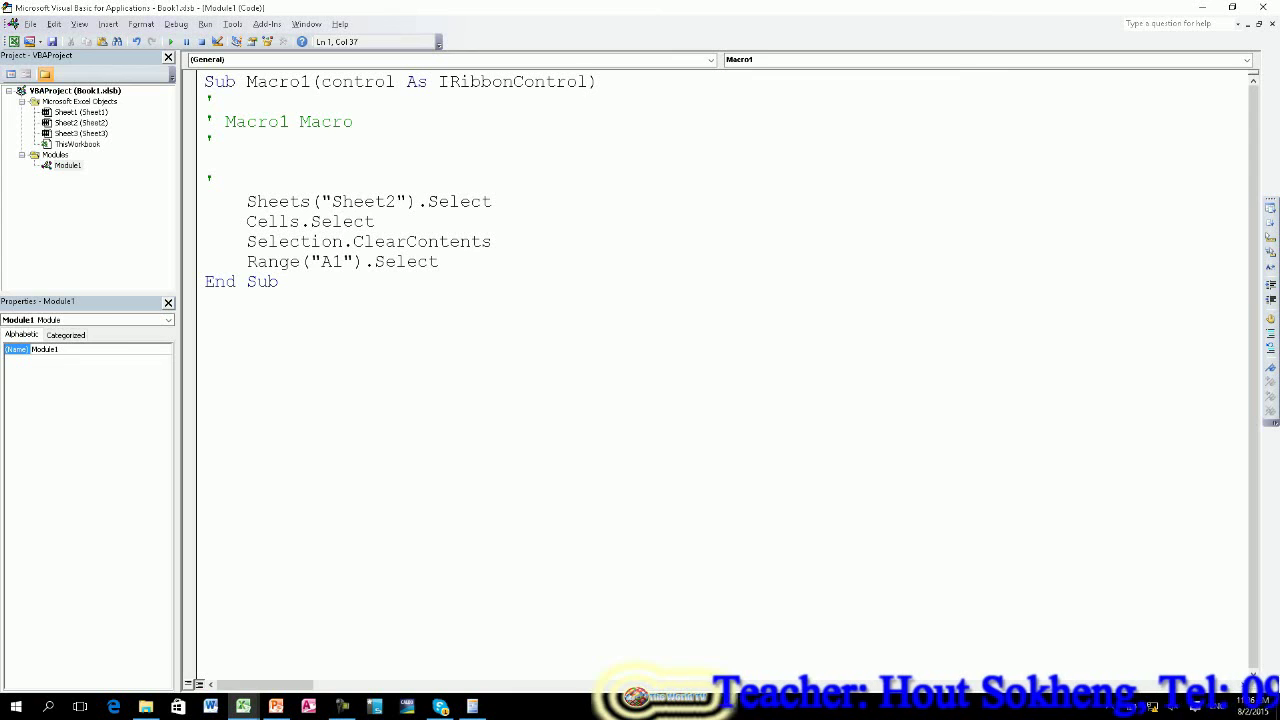
key("alt+F11")
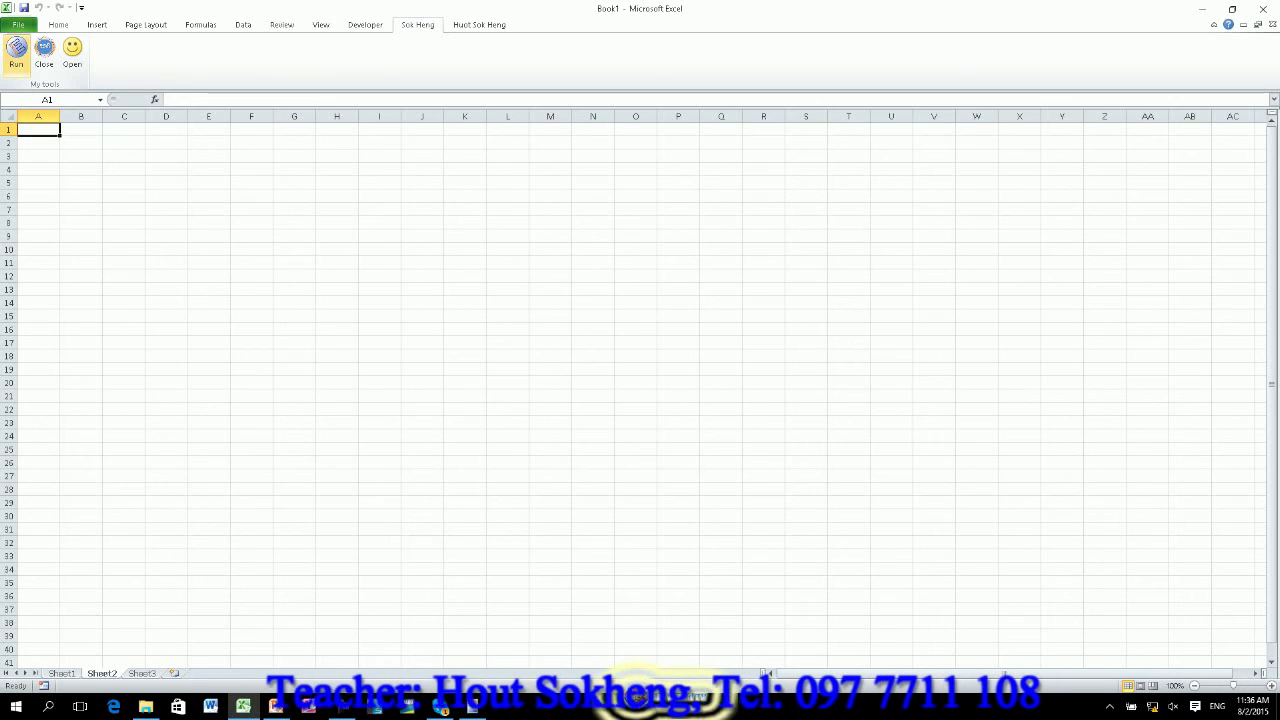
Review Macro1's 'control As IRibbonControl' parameter in the VBA code, then return to Sheet1.
key("alt+F11")
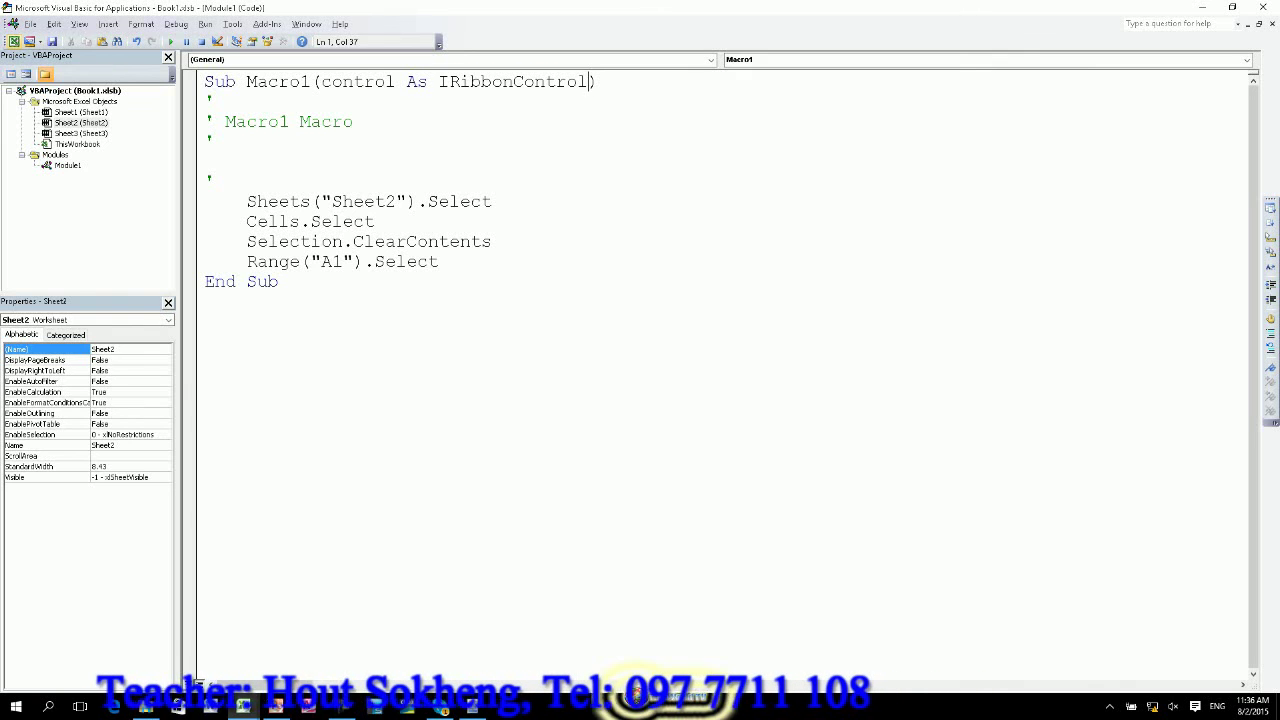
key("ctrl+shift+Left")
key("ctrl+shift+Left")
key("ctrl+shift+Left")
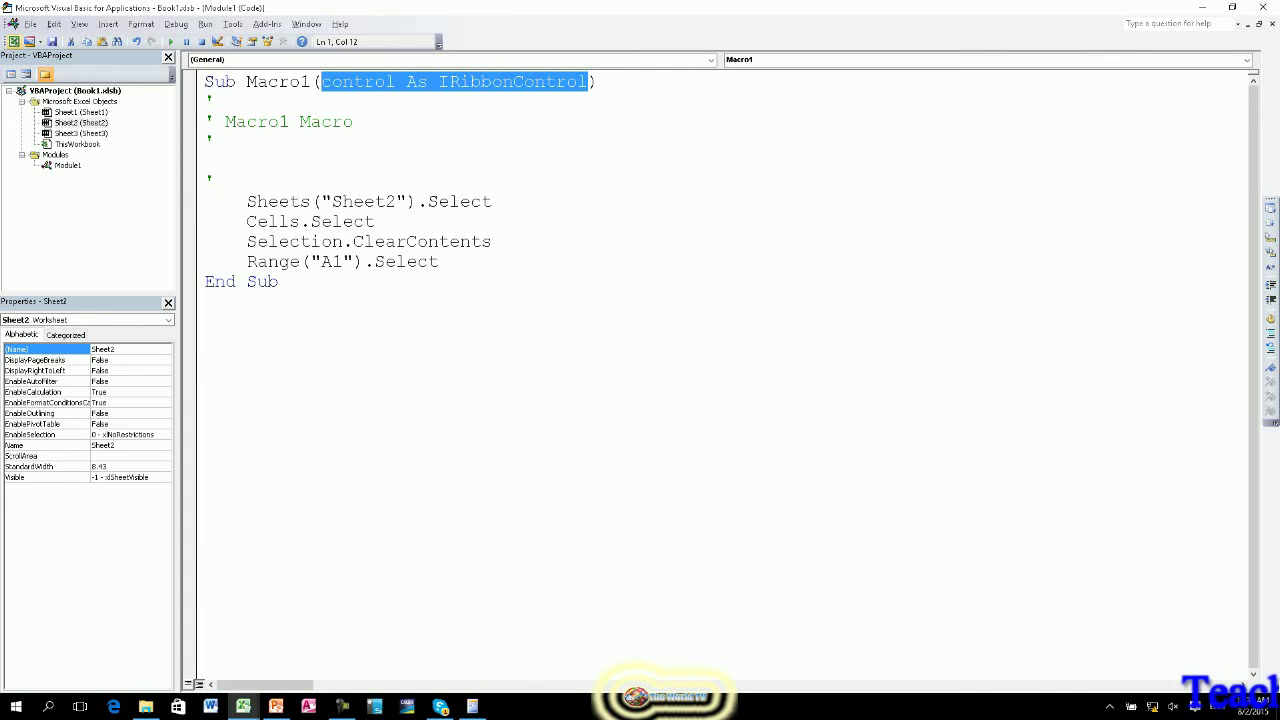
key("alt+F11")
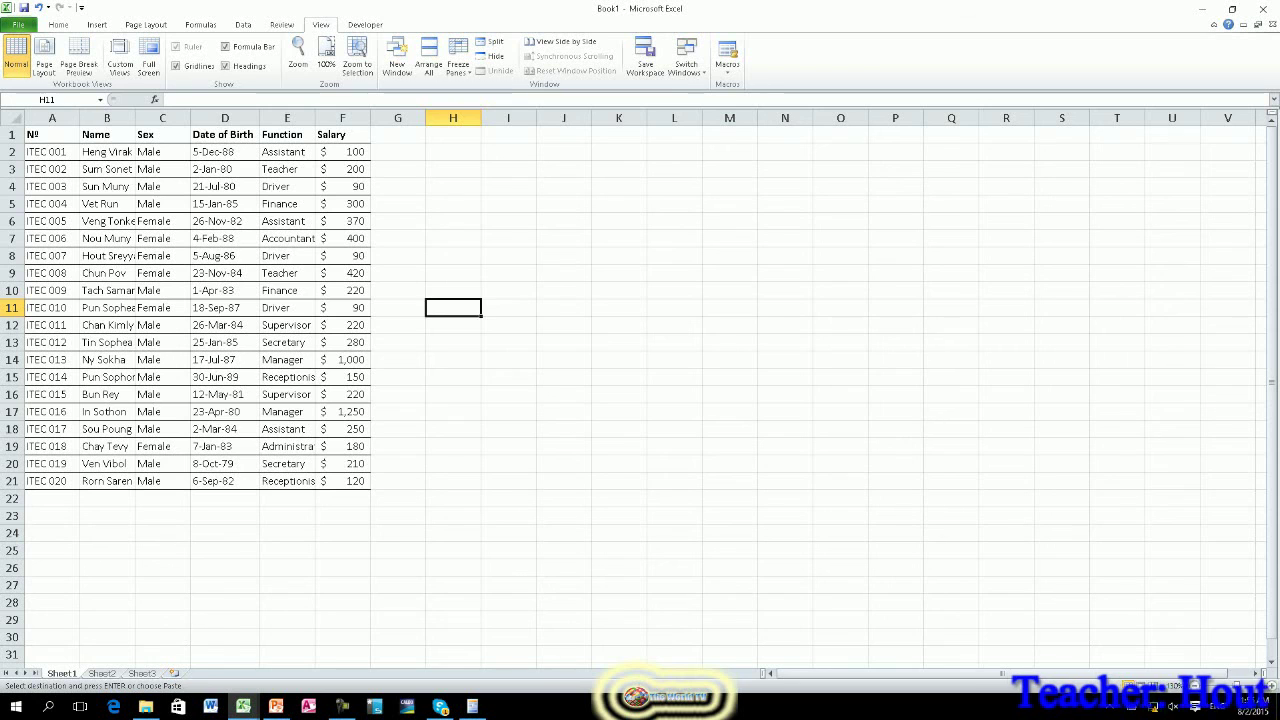
Copy the header row A1:F1 (№, Name, Sex, Date of Birth, Function, Salary) into H1:M1.
left_click_drag(52, 118, 345, 118)
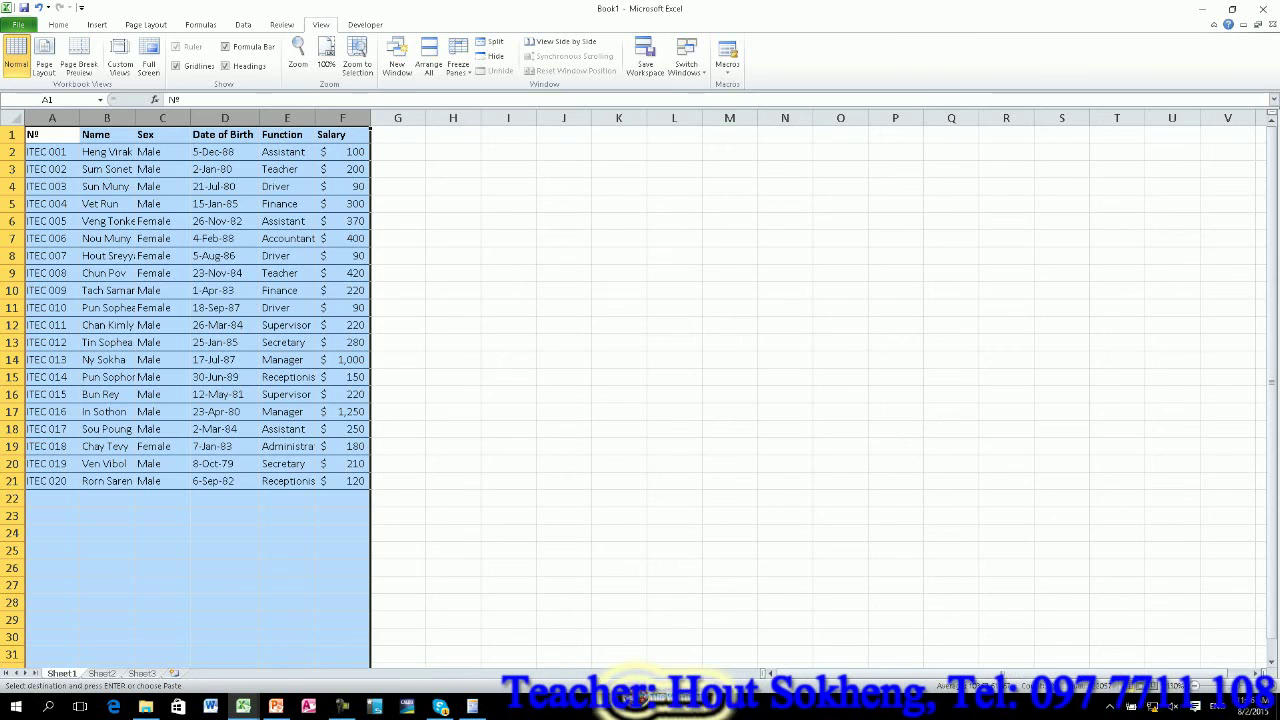
left_click(52, 342)
left_click(76, 137)
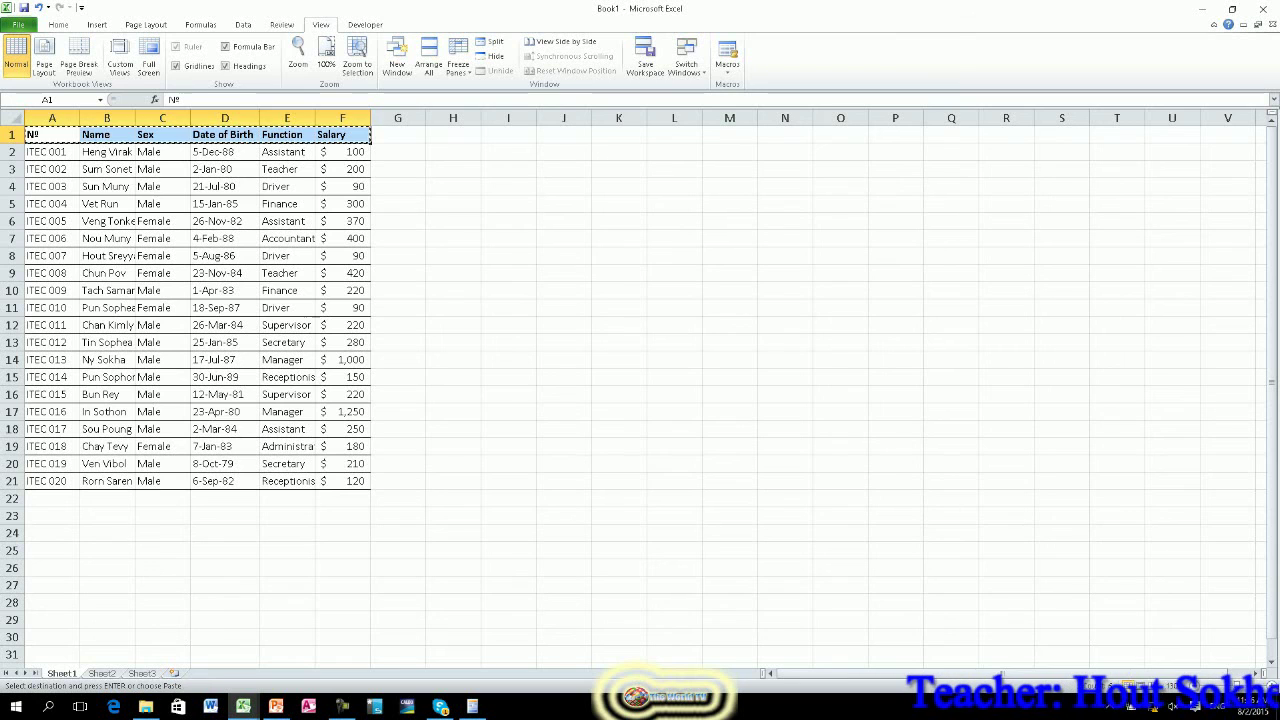
key("Right")
key("Right")
key("Right")
key("Right")
key("Right")
key("Right")
key("Right")
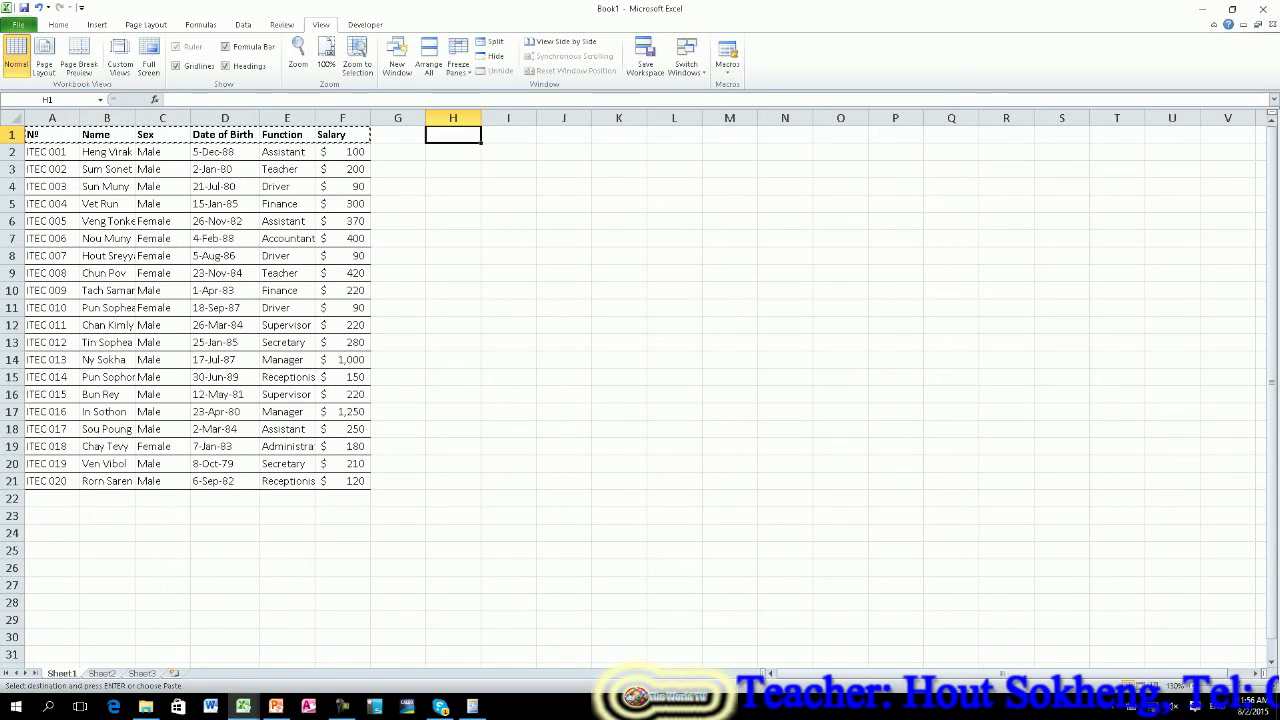
key("Return")
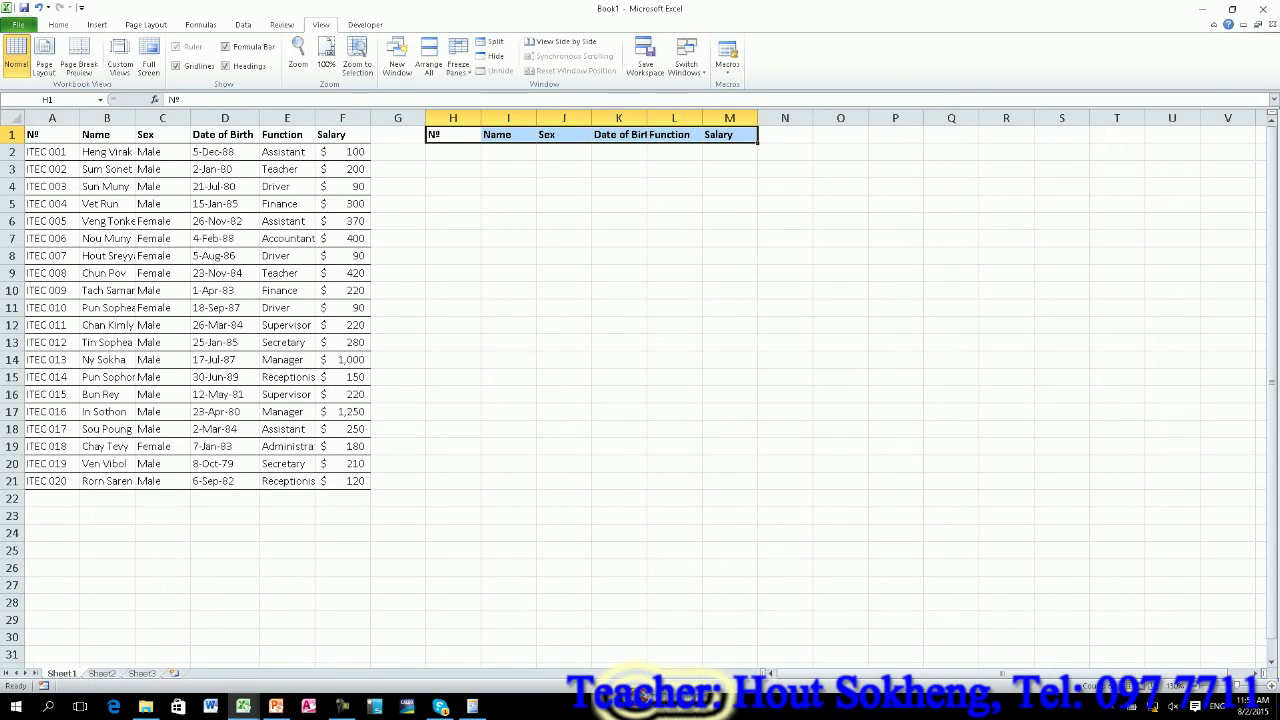
key("ctrl+Page_Down")
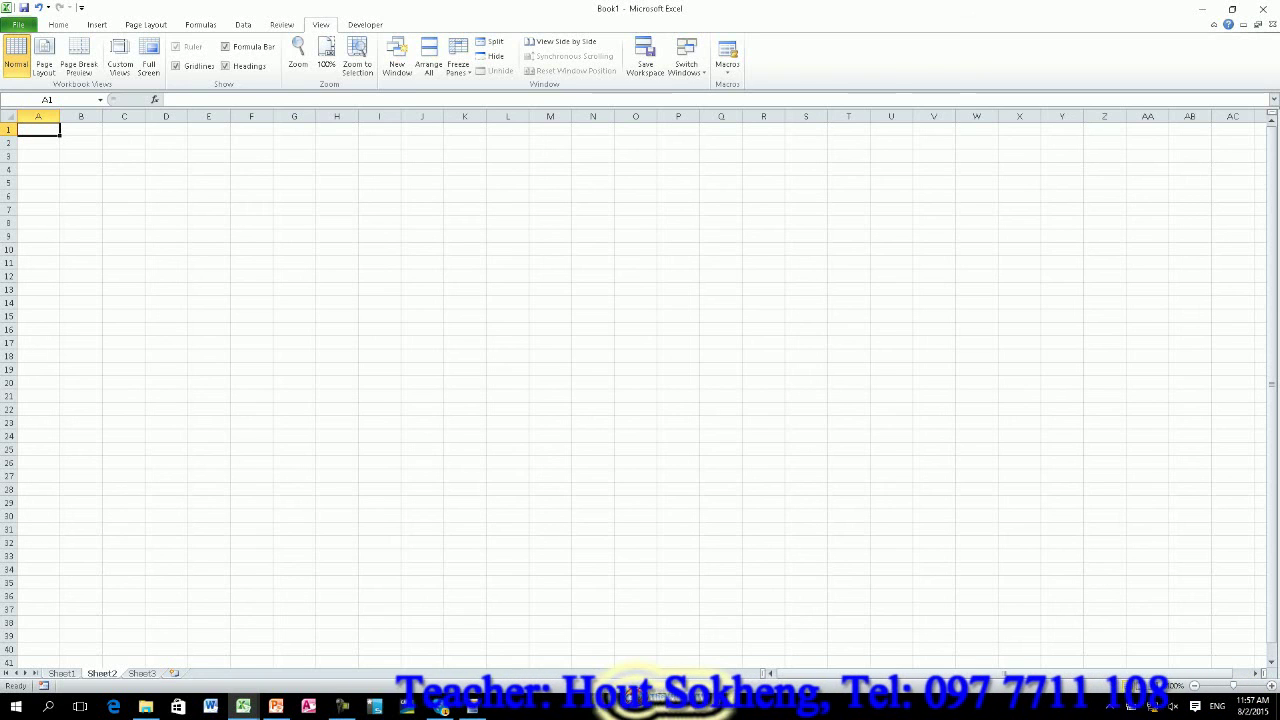
On Sheet1, enter the criterion m in J2 under the Sex header.
key("ctrl+Page_Up")
left_click(453, 151)
left_click(563, 151)
left_click(508, 151)
left_click(563, 151)
type("m")
key("Return")
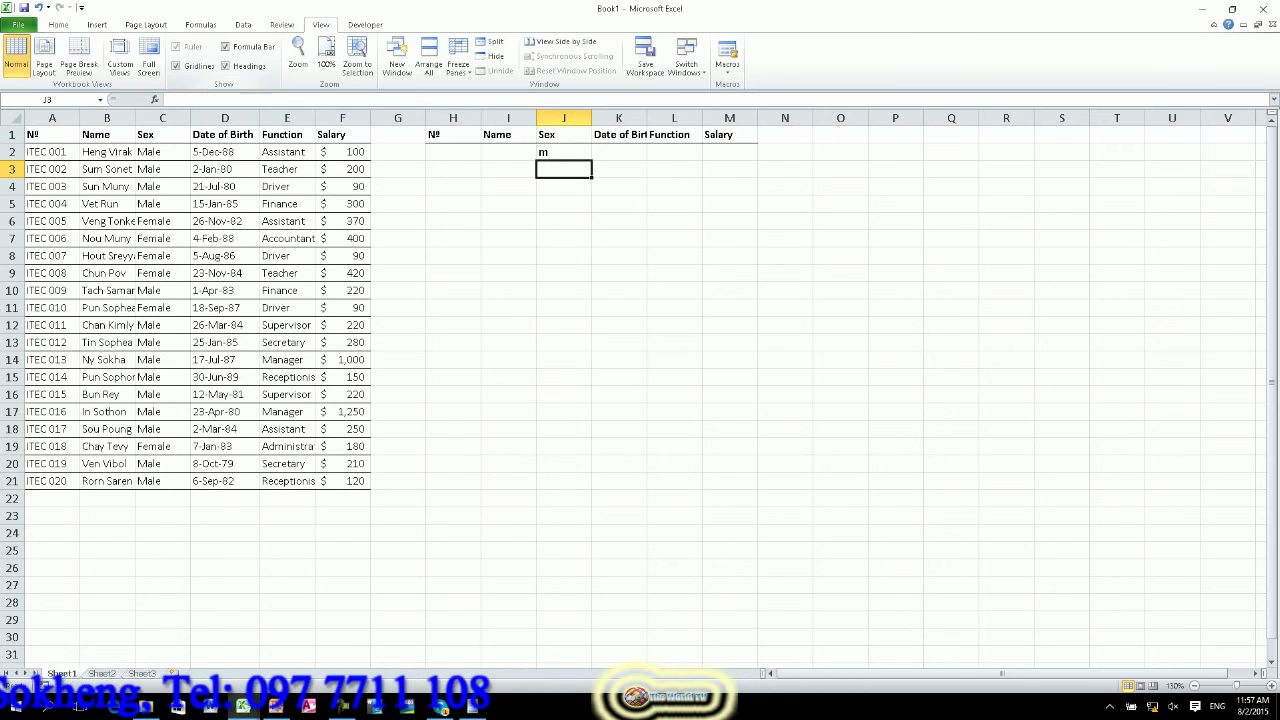
key("alt+a")
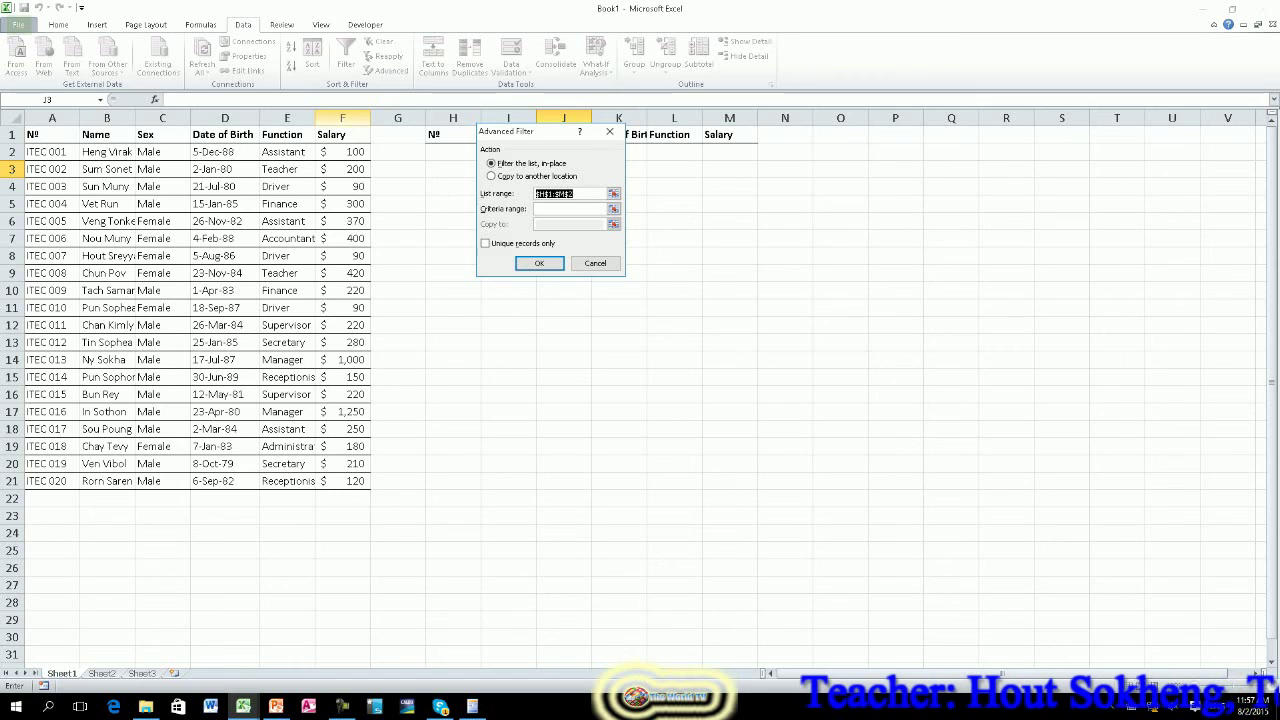
left_click(342, 118)
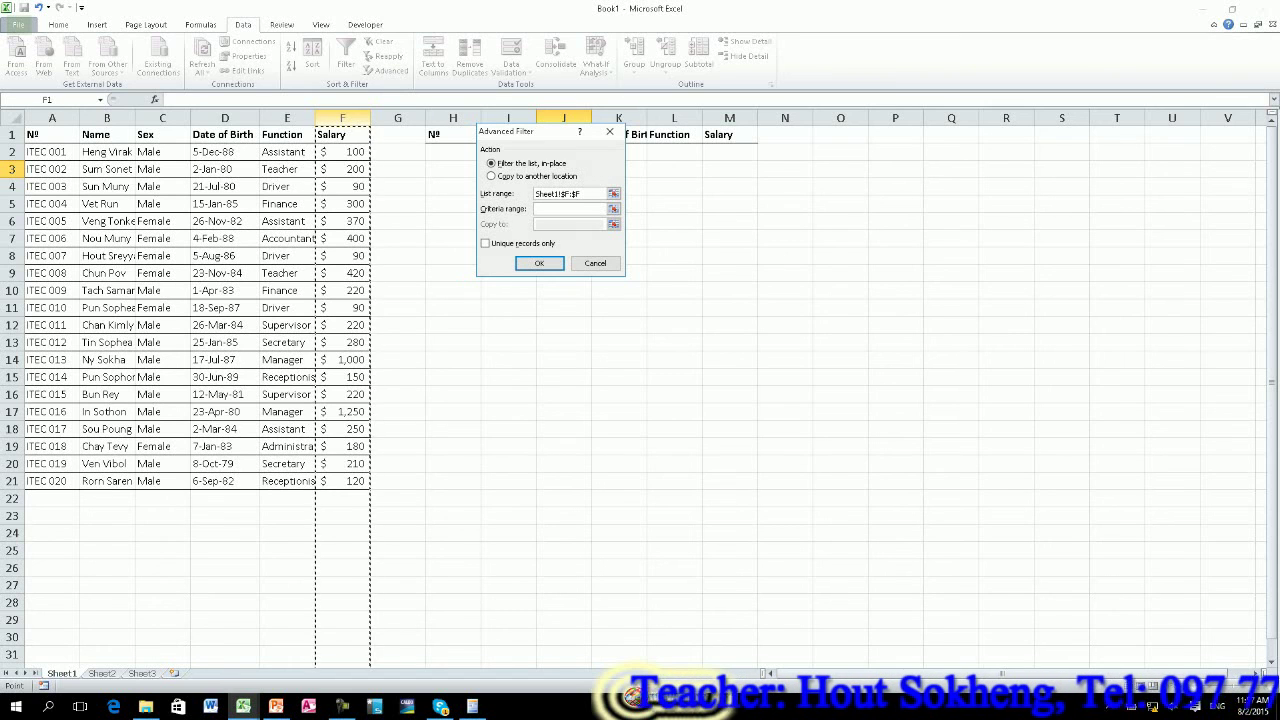
key("Escape")
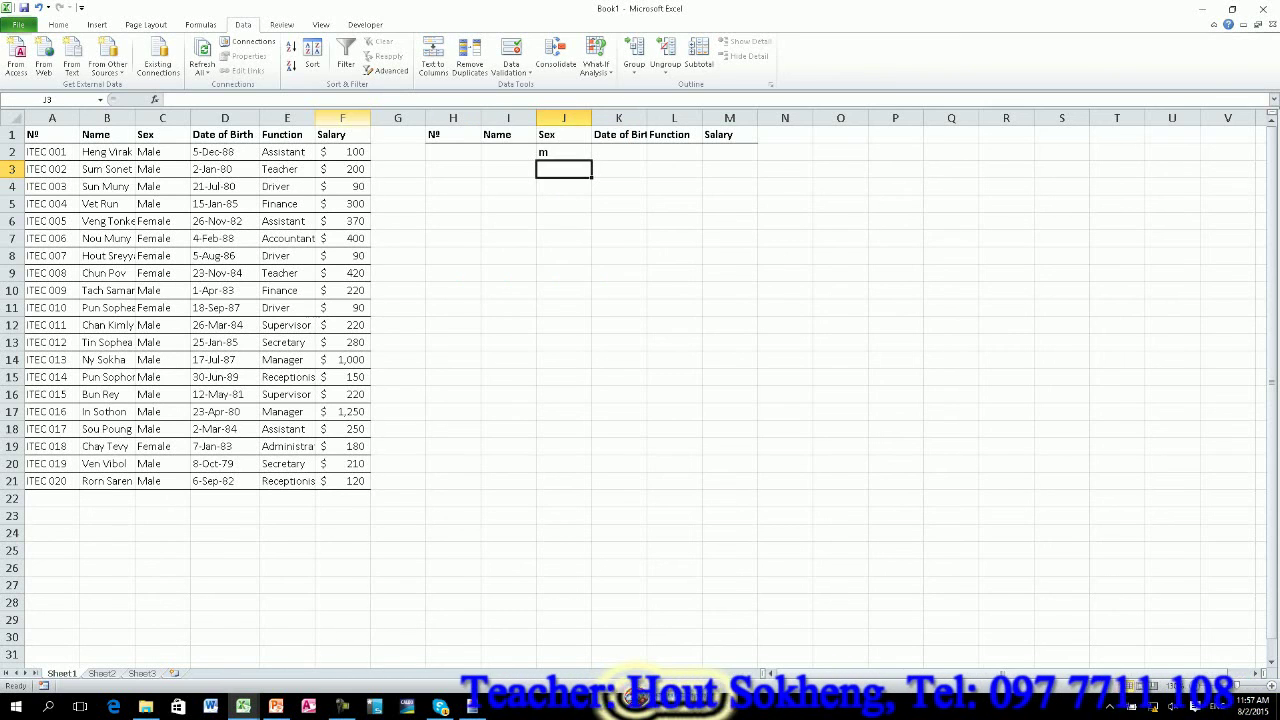
left_click(12, 134)
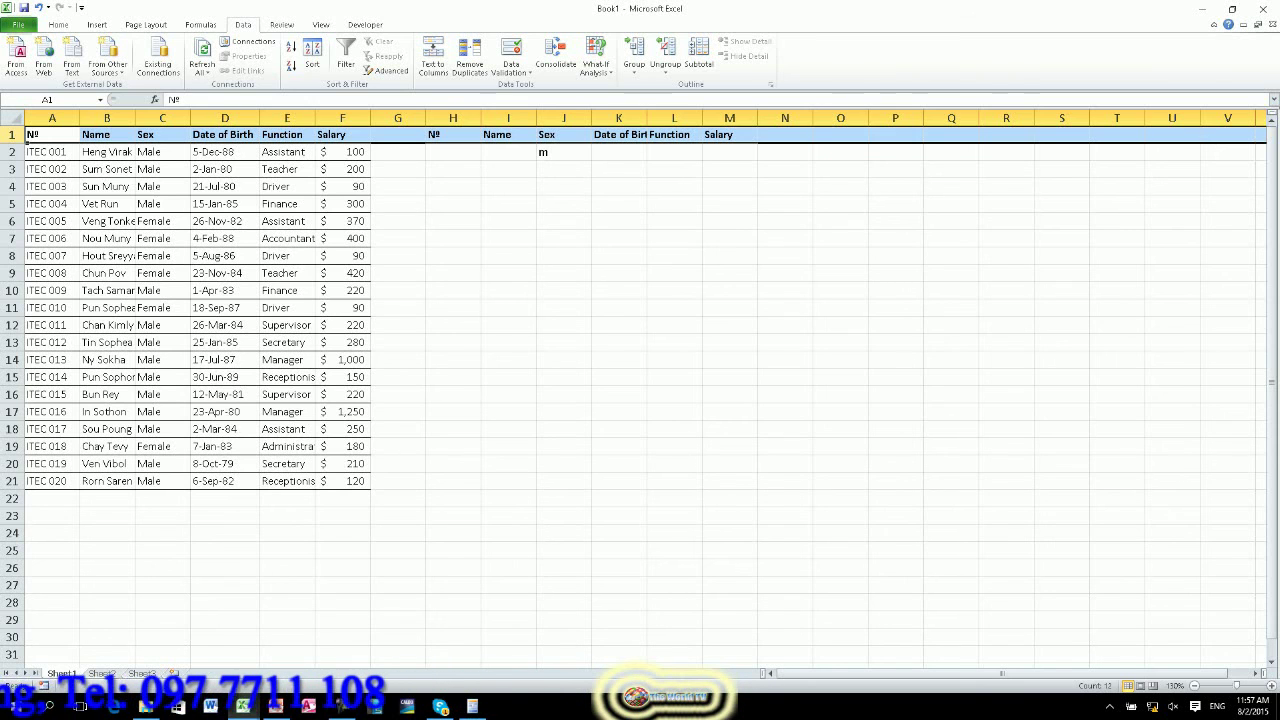
right_click(25, 145)
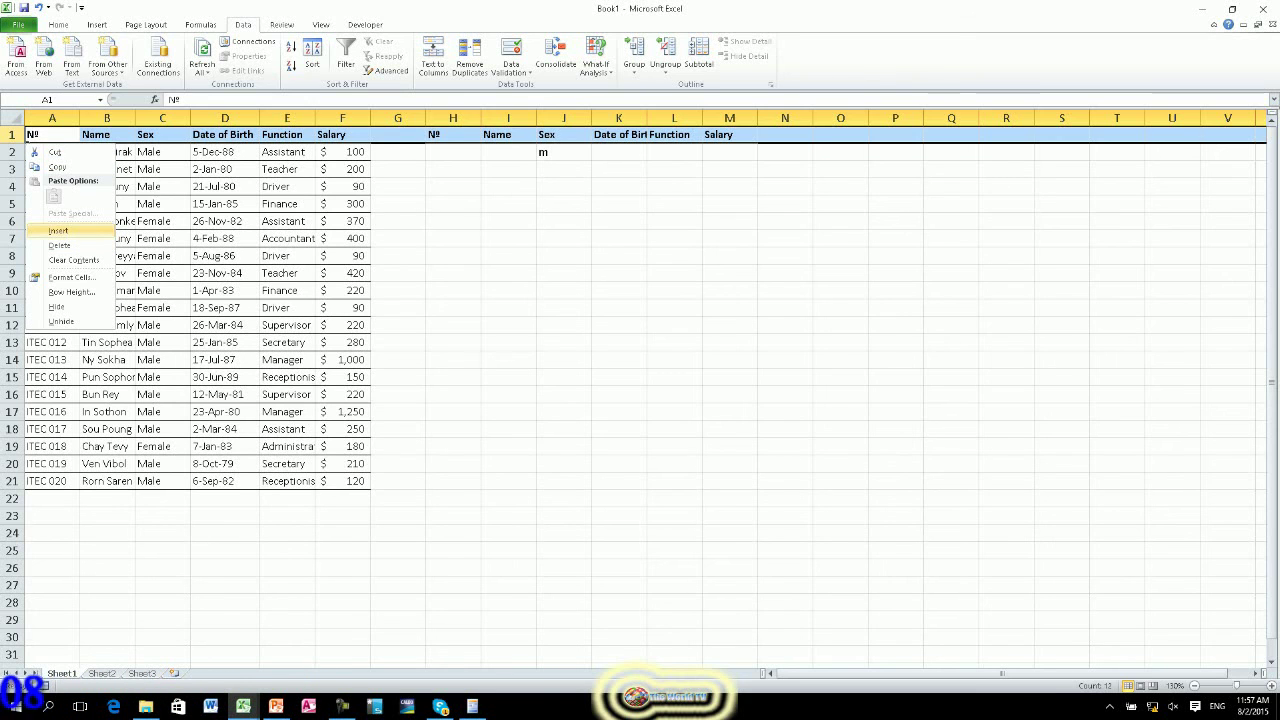
left_click(58, 230)
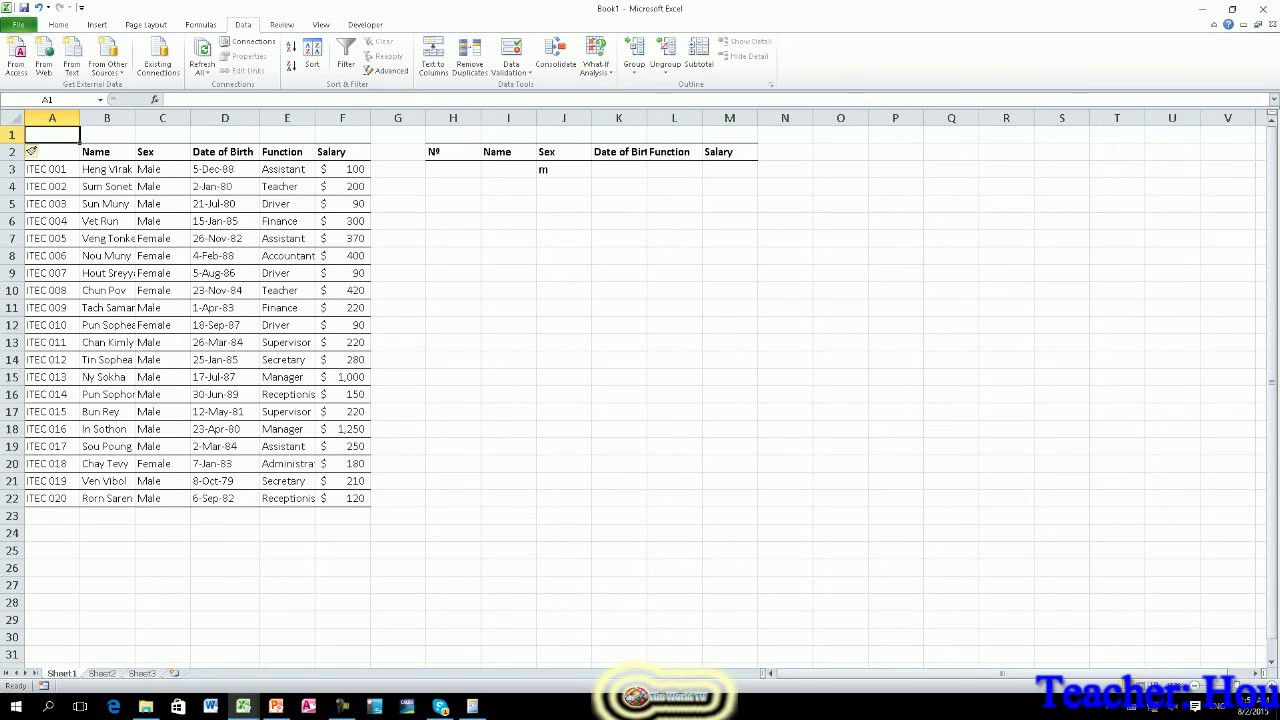
key("ctrl+z")
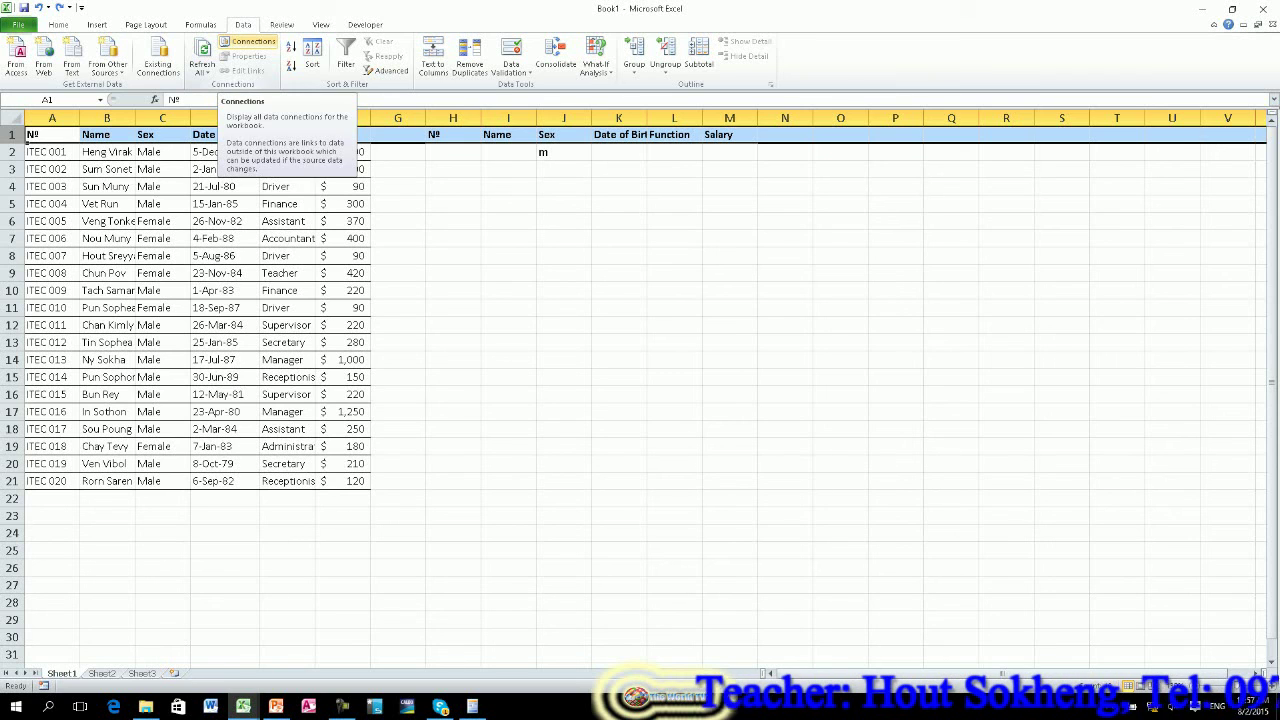
right_click(430, 134)
key("Escape")
key("F2")
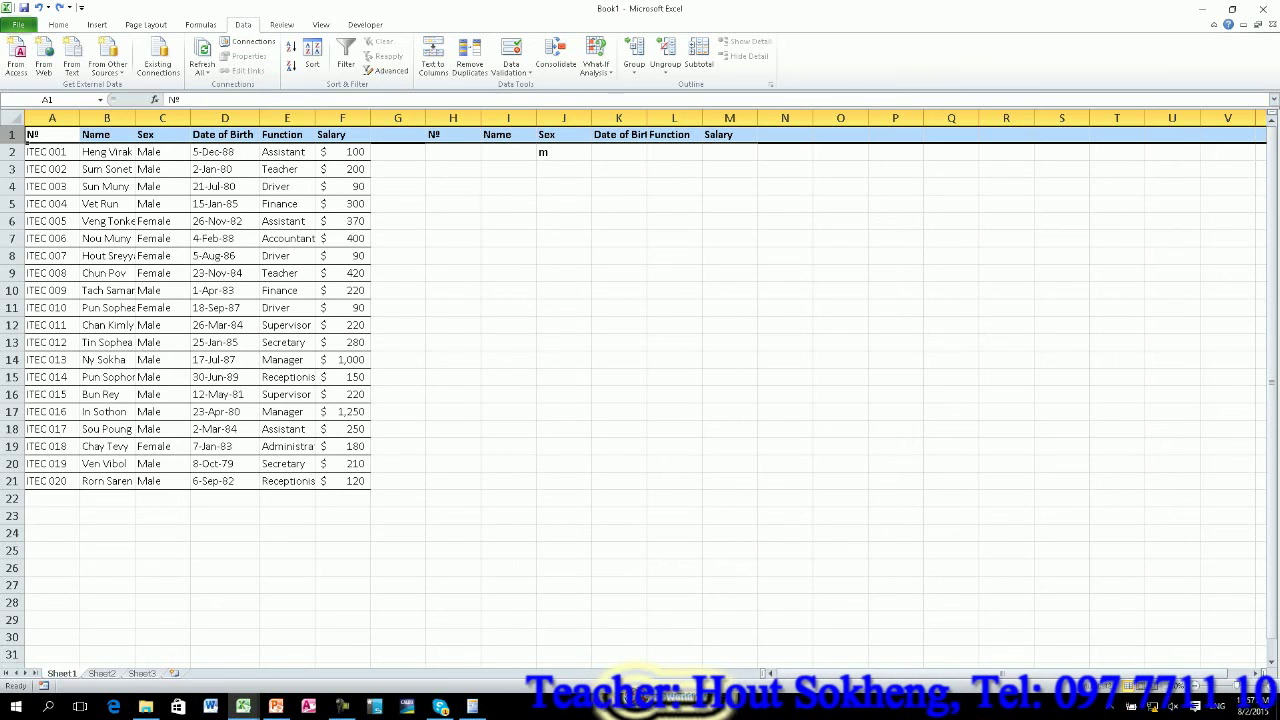
Run Advanced Filter with list A:F, criteria H1:M2, copying results to H6:M6.
left_click(453, 203)
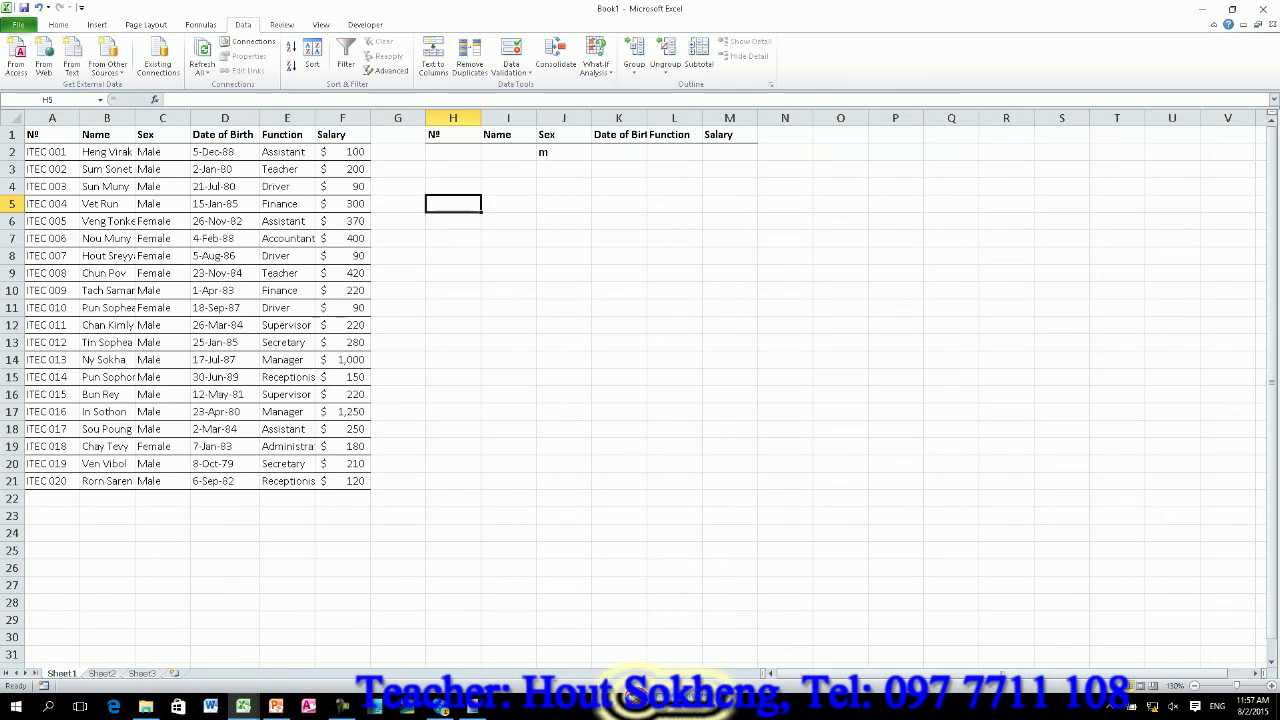
left_click(391, 70)
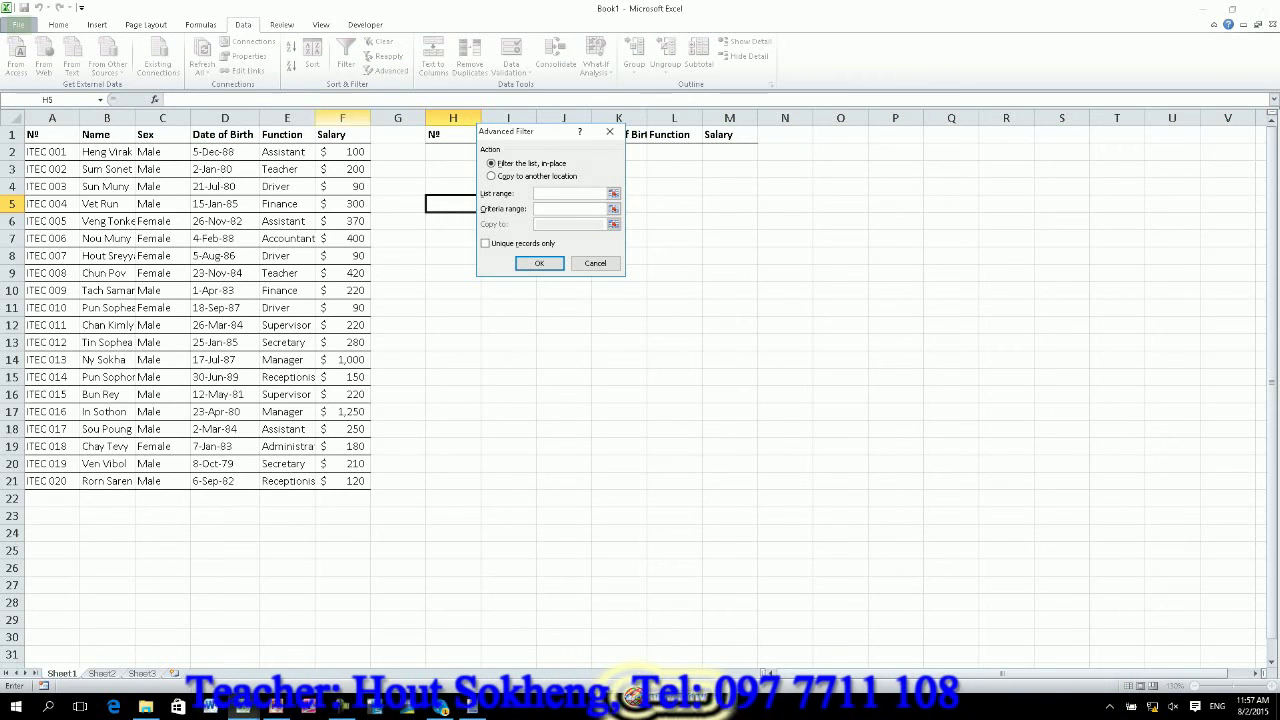
left_click_drag(52, 118, 342, 118)
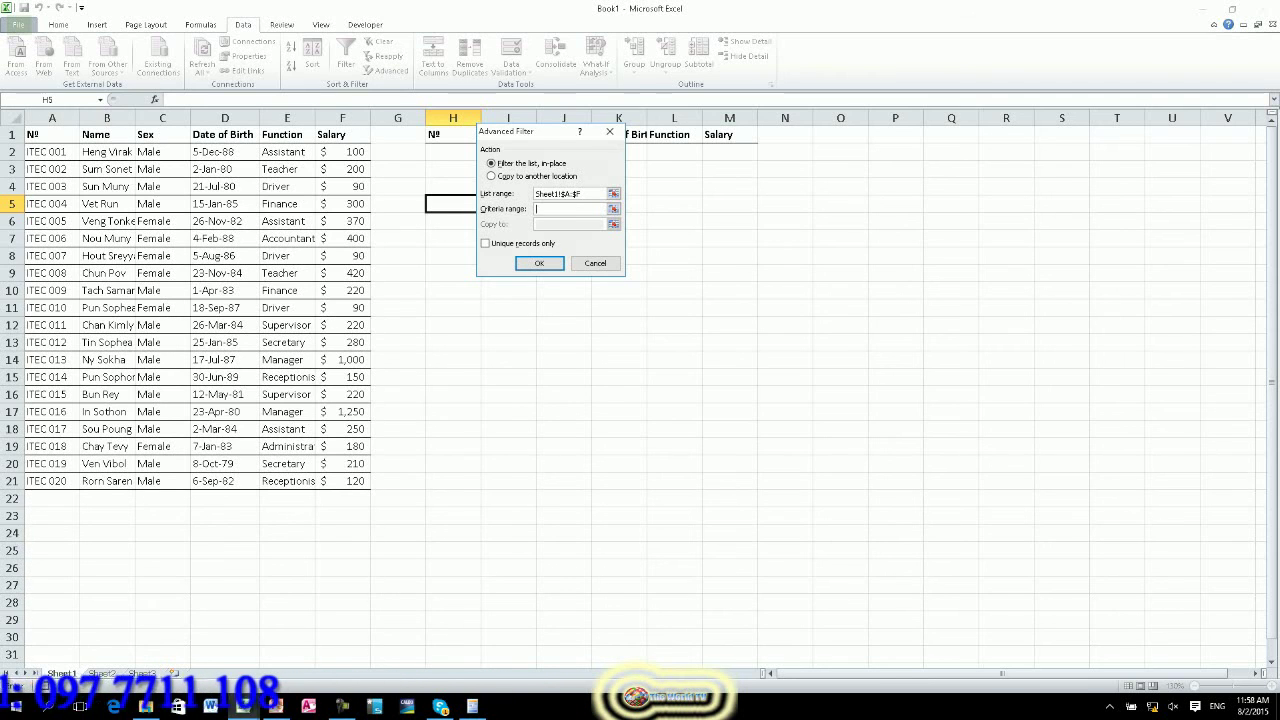
mouse_move(432, 134)
left_mouse_down()
mouse_move(750, 138)
mouse_move(745, 155)
left_mouse_up()
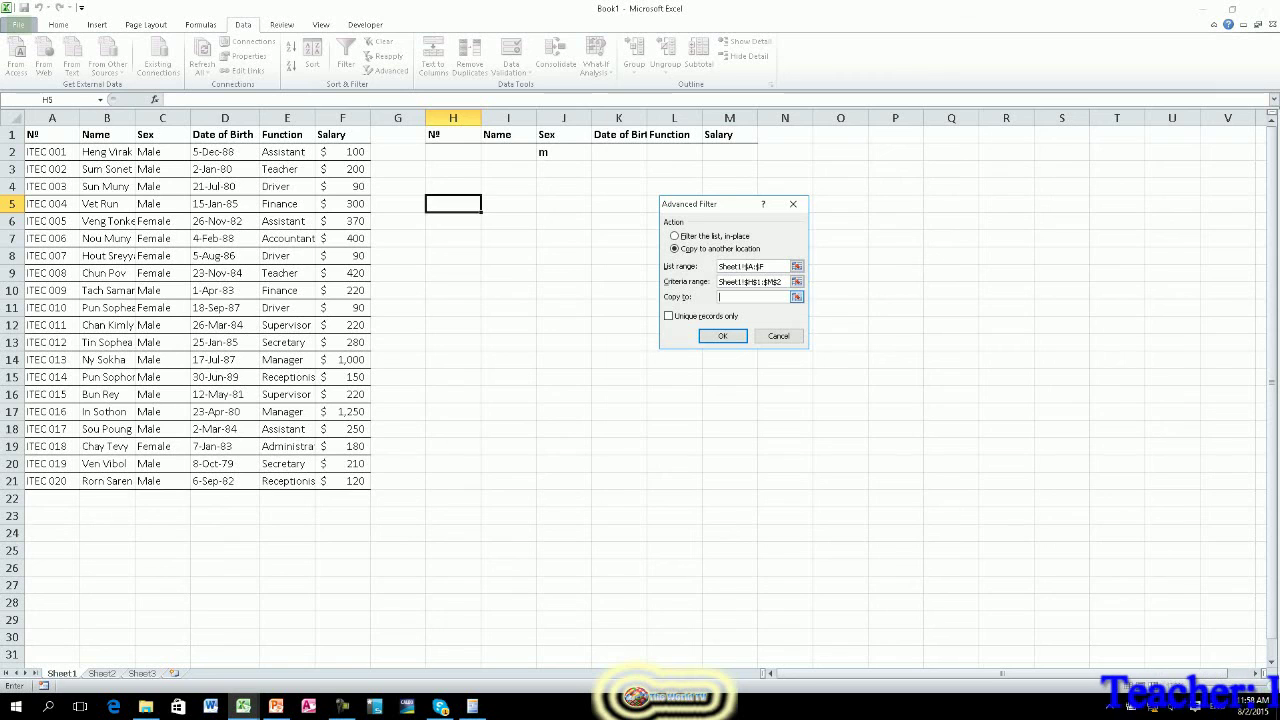
left_click(453, 220)
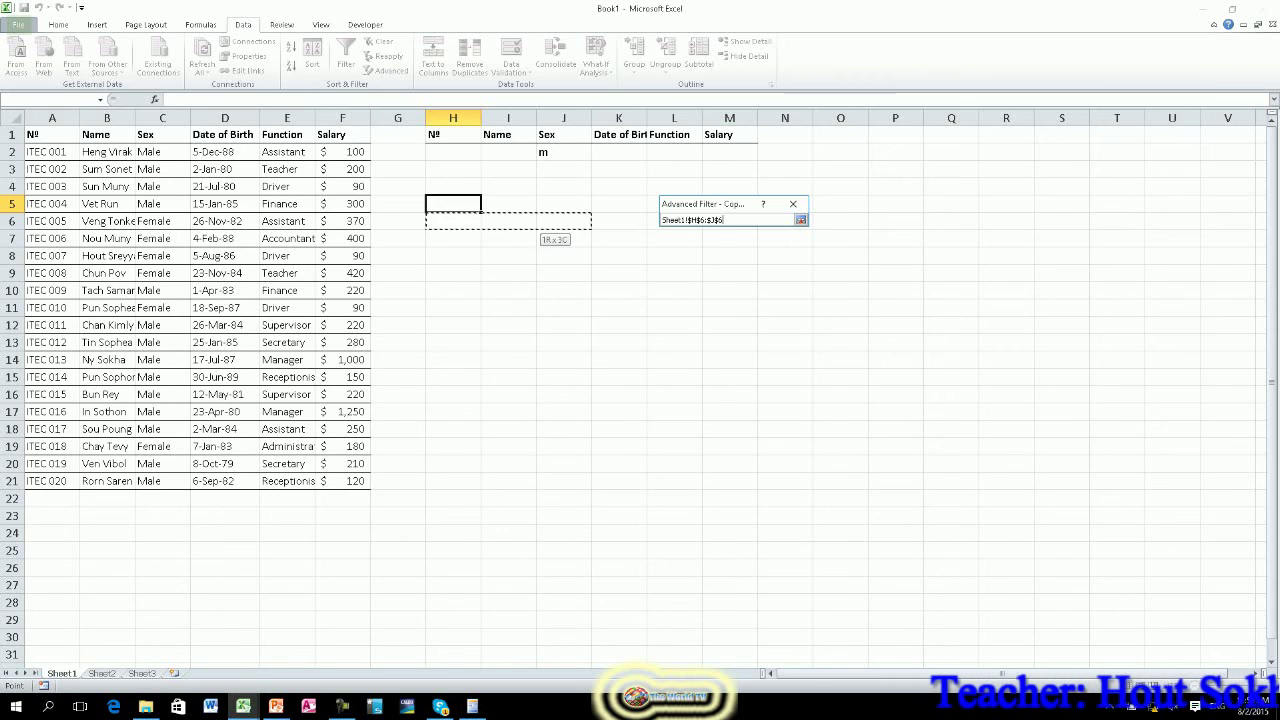
left_click_drag(755, 222, 755, 222)
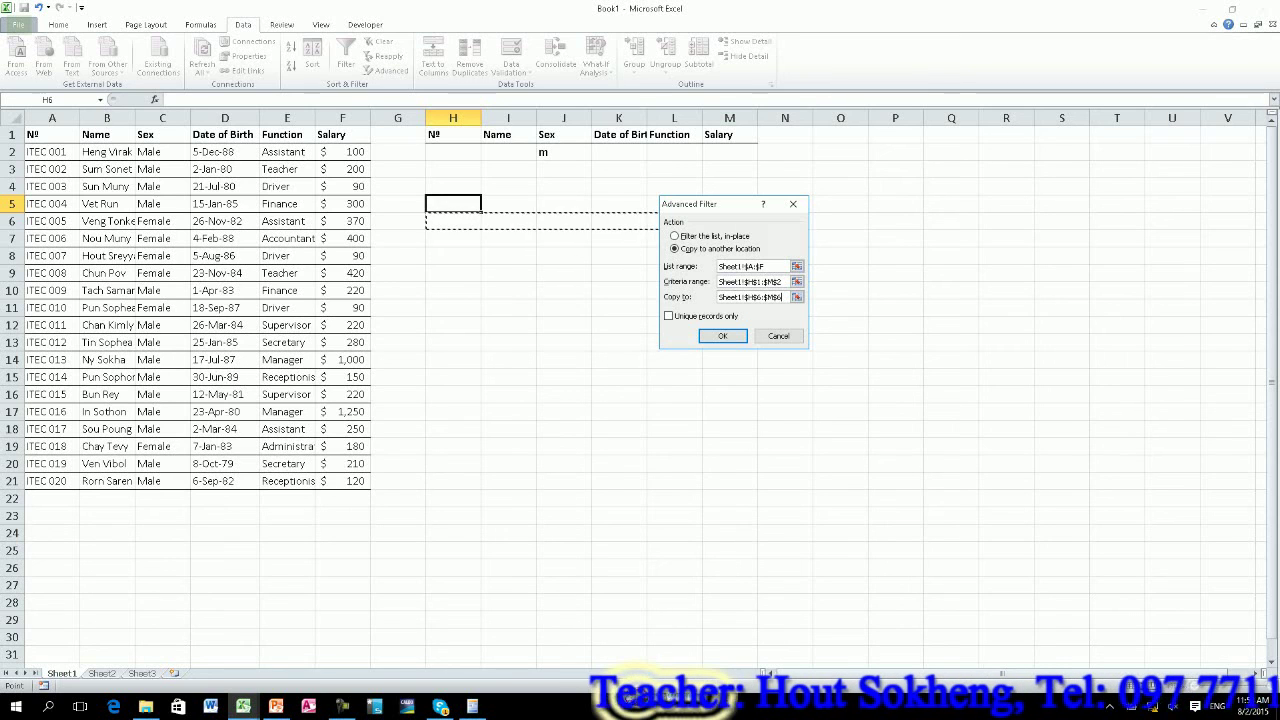
key("BackSpace")
key("BackSpace")
key("BackSpace")
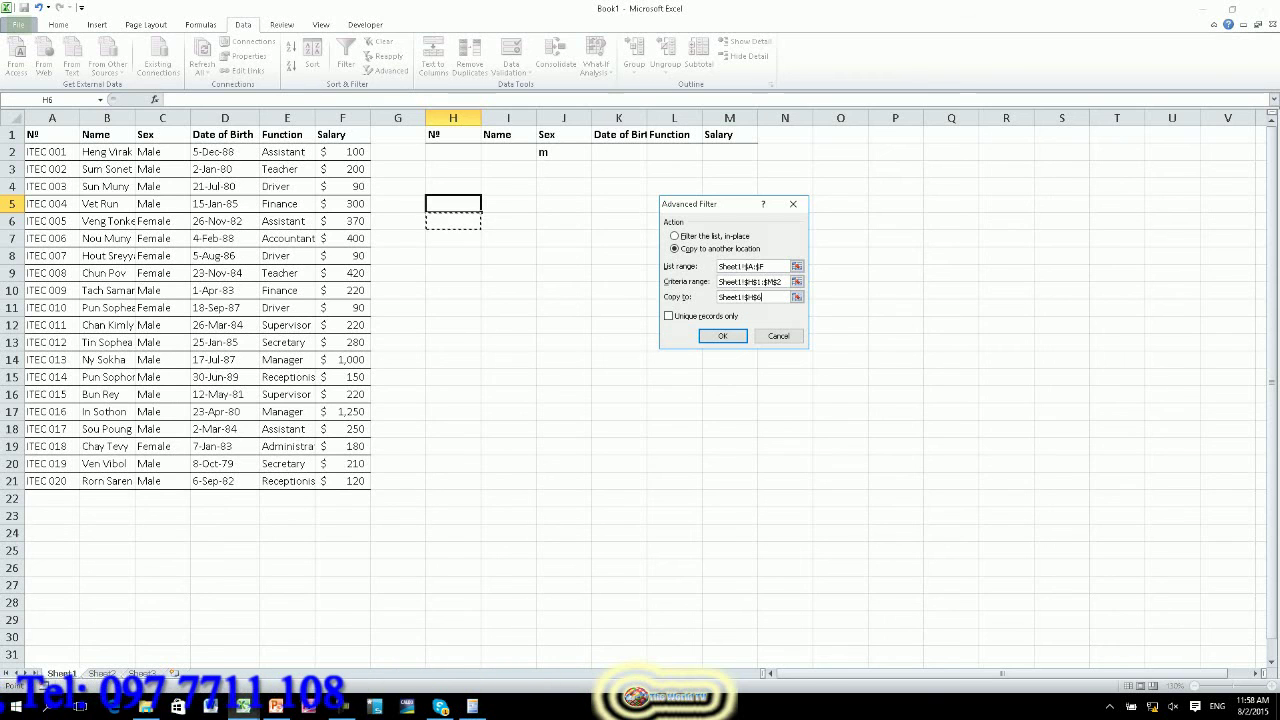
left_click_drag(453, 203, 640, 240)
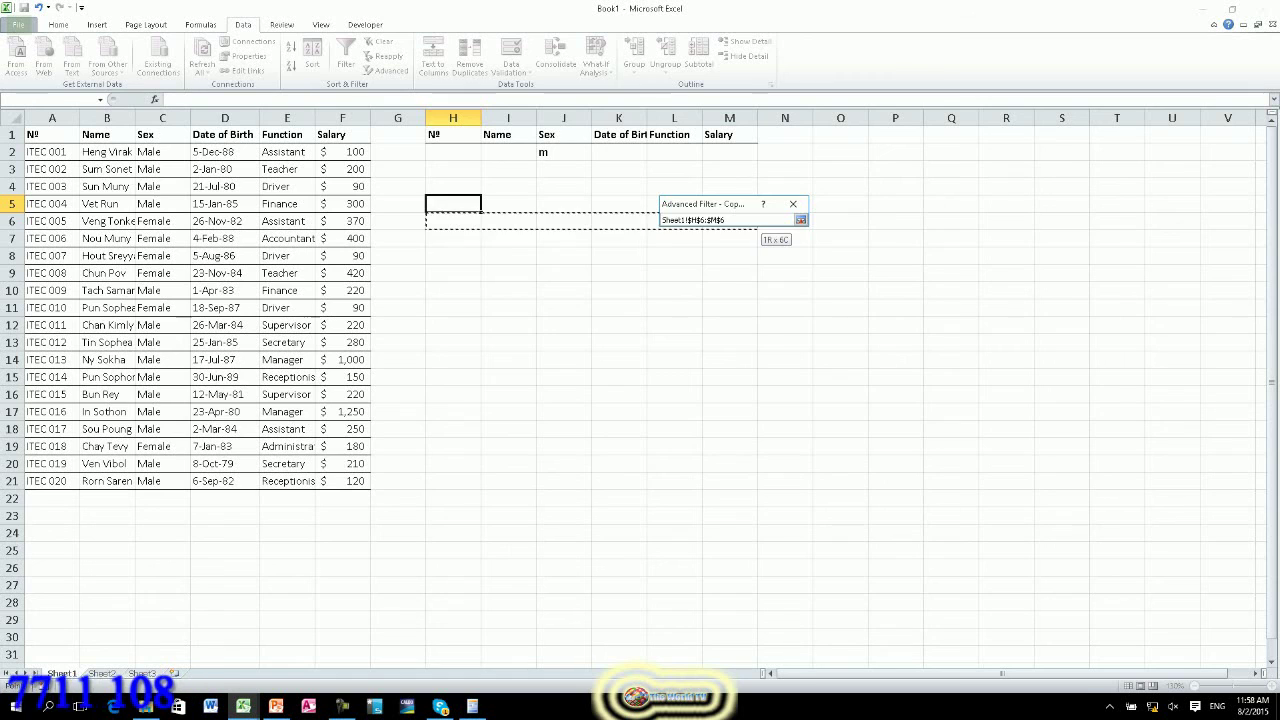
left_click_drag(755, 224, 755, 224)
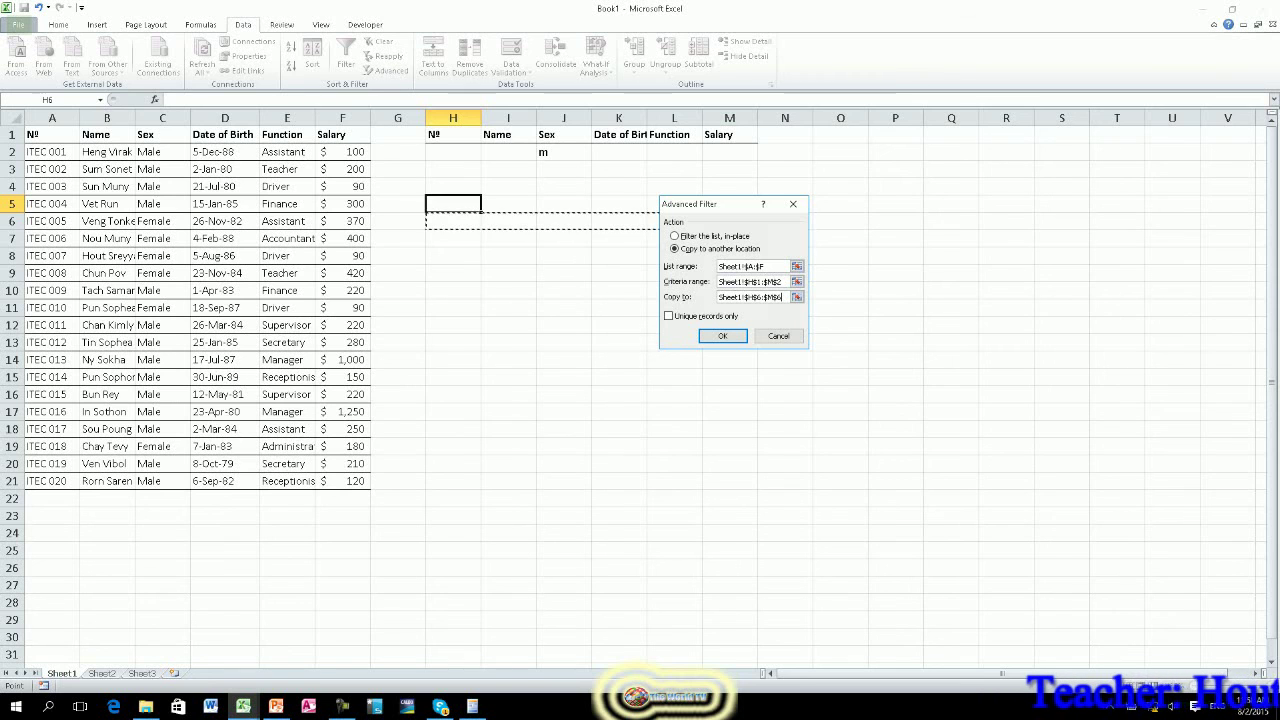
key("Return")
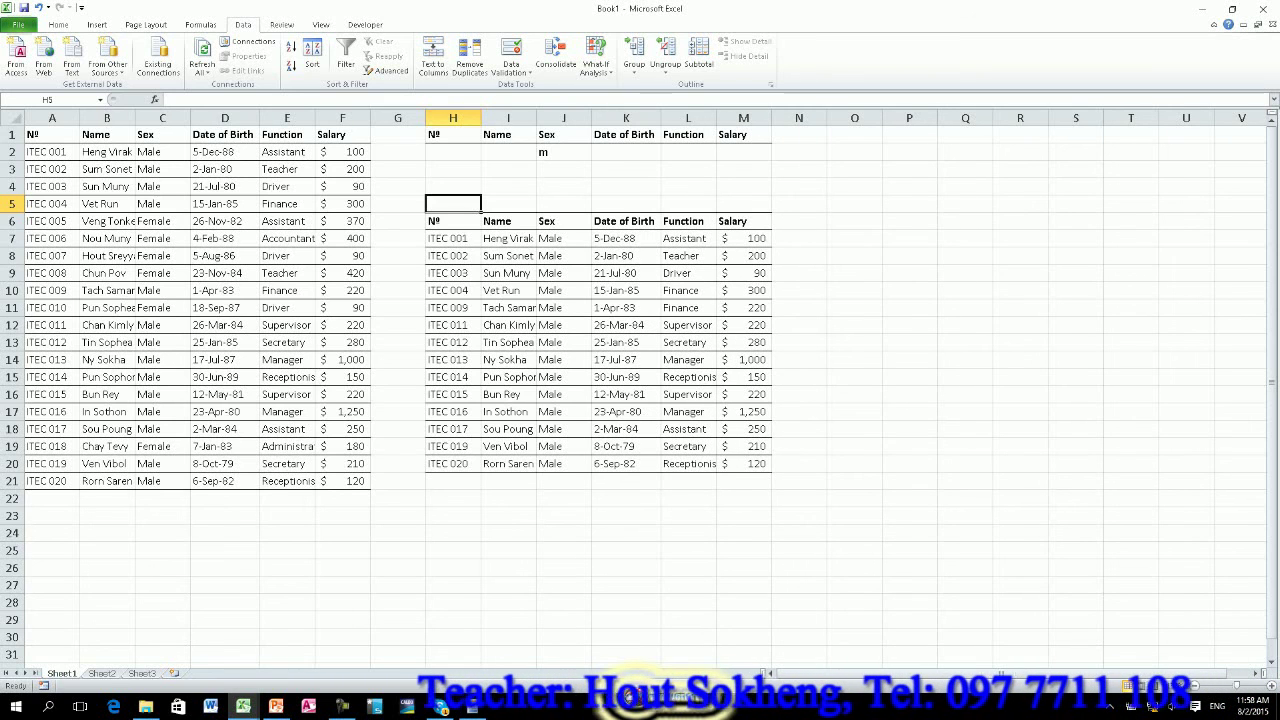
Change the J2 Sex criterion to f, rerun the filter, and enter >300 in M2.
key("Right")
key("Right")
key("Up")
key("Up")
key("Up")
key("BackSpace")
type("f")
key("Return")
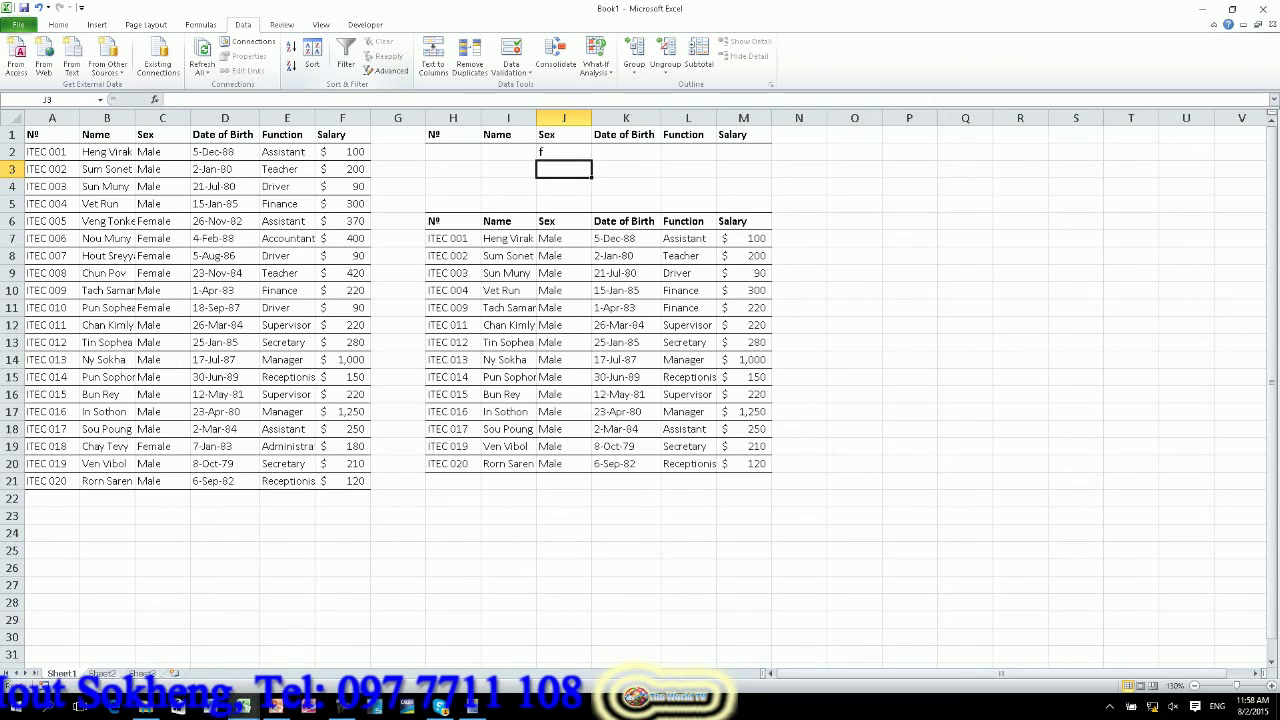
left_click(386, 70)
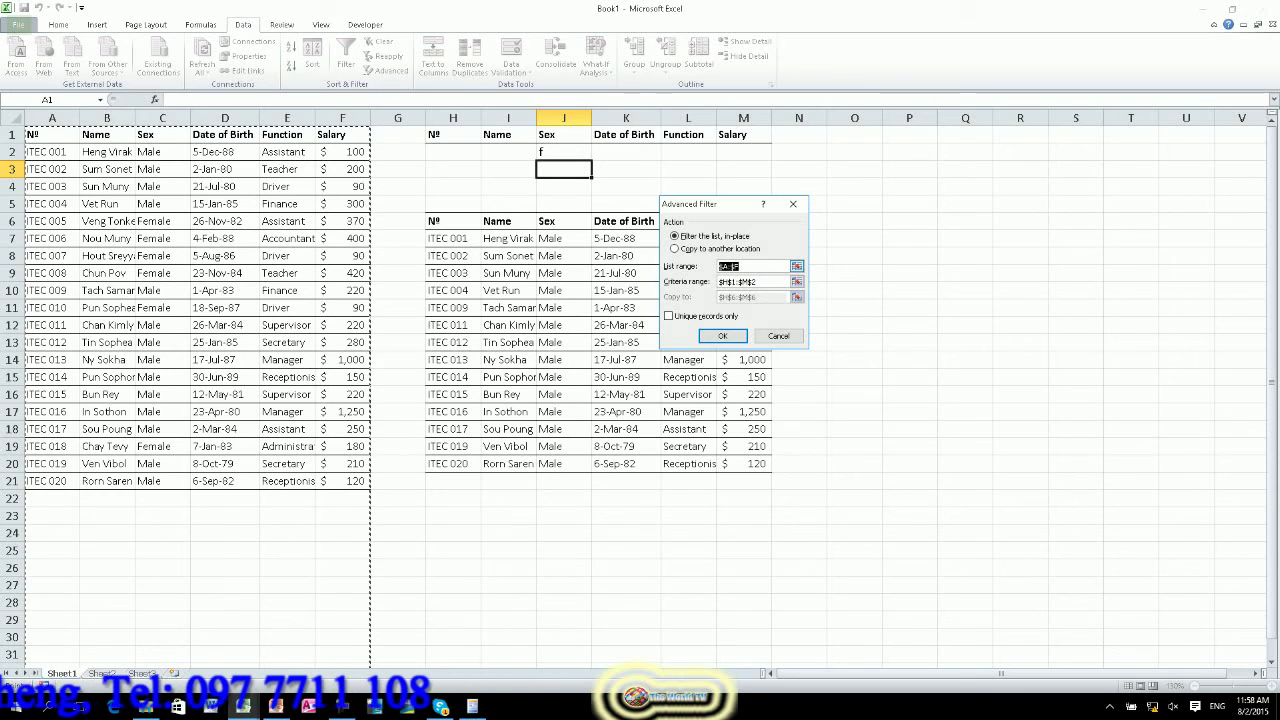
left_click(722, 336)
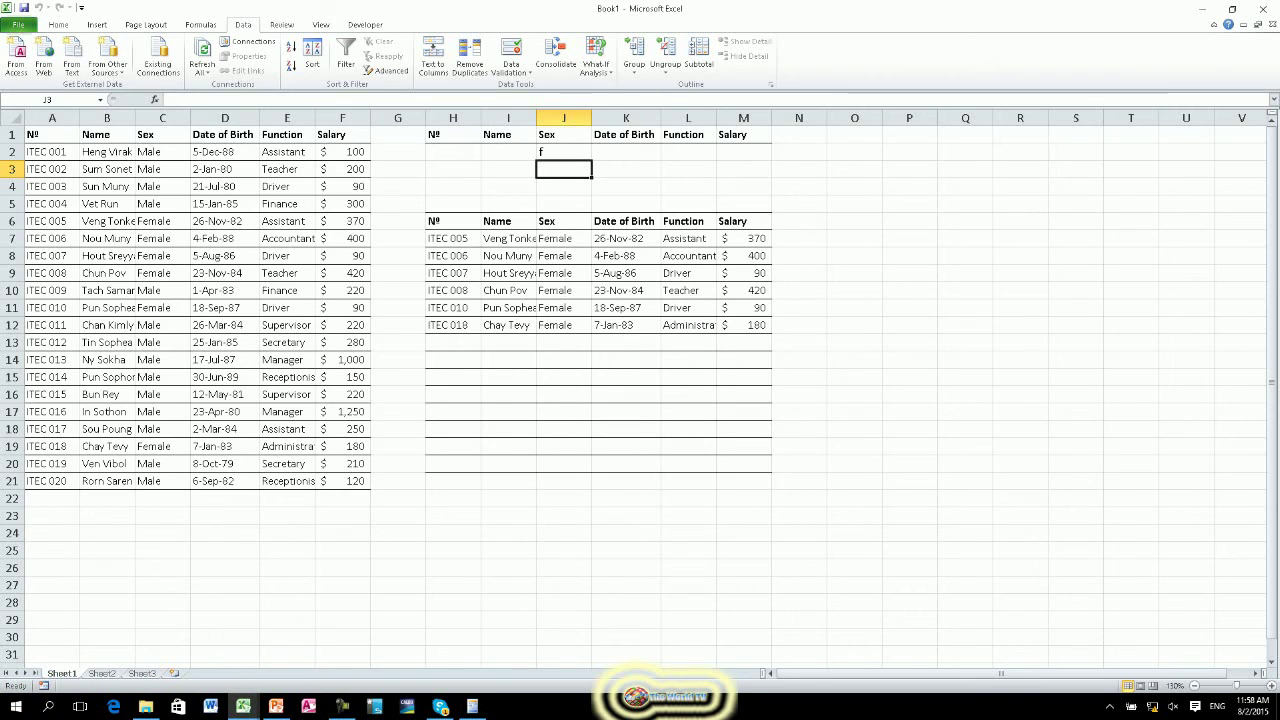
type(">")
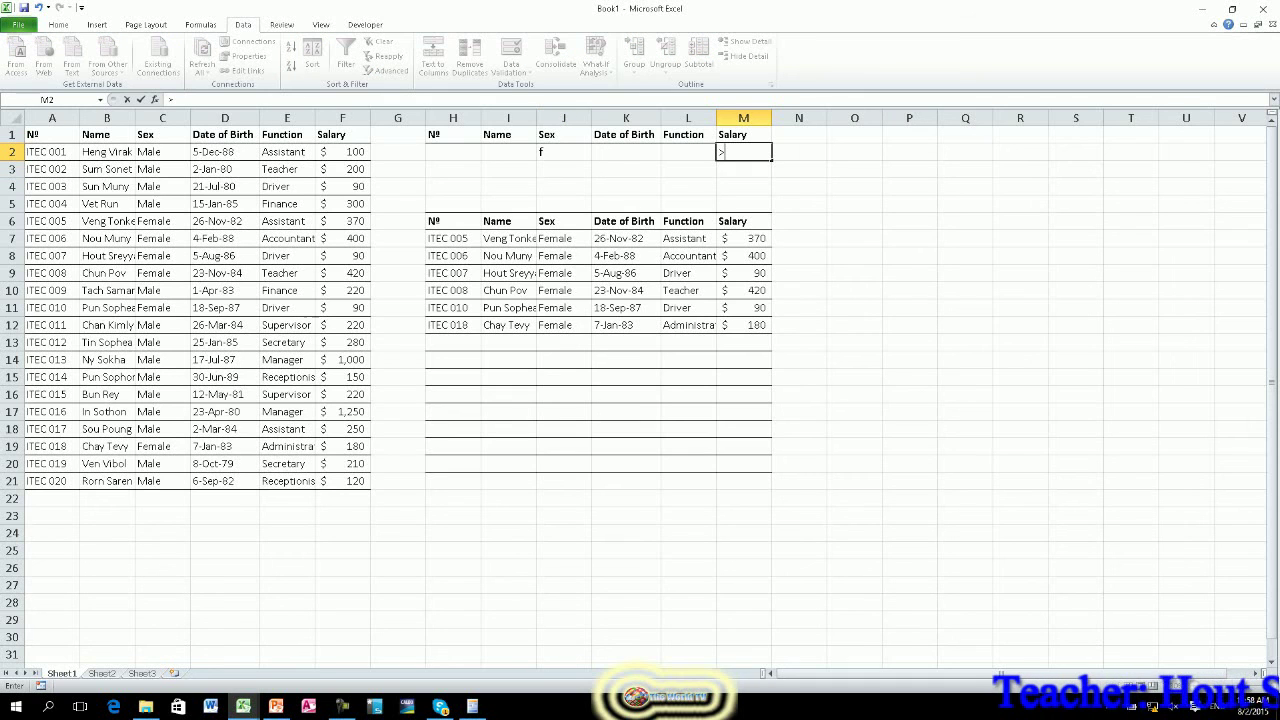
type("300")
key("Return")
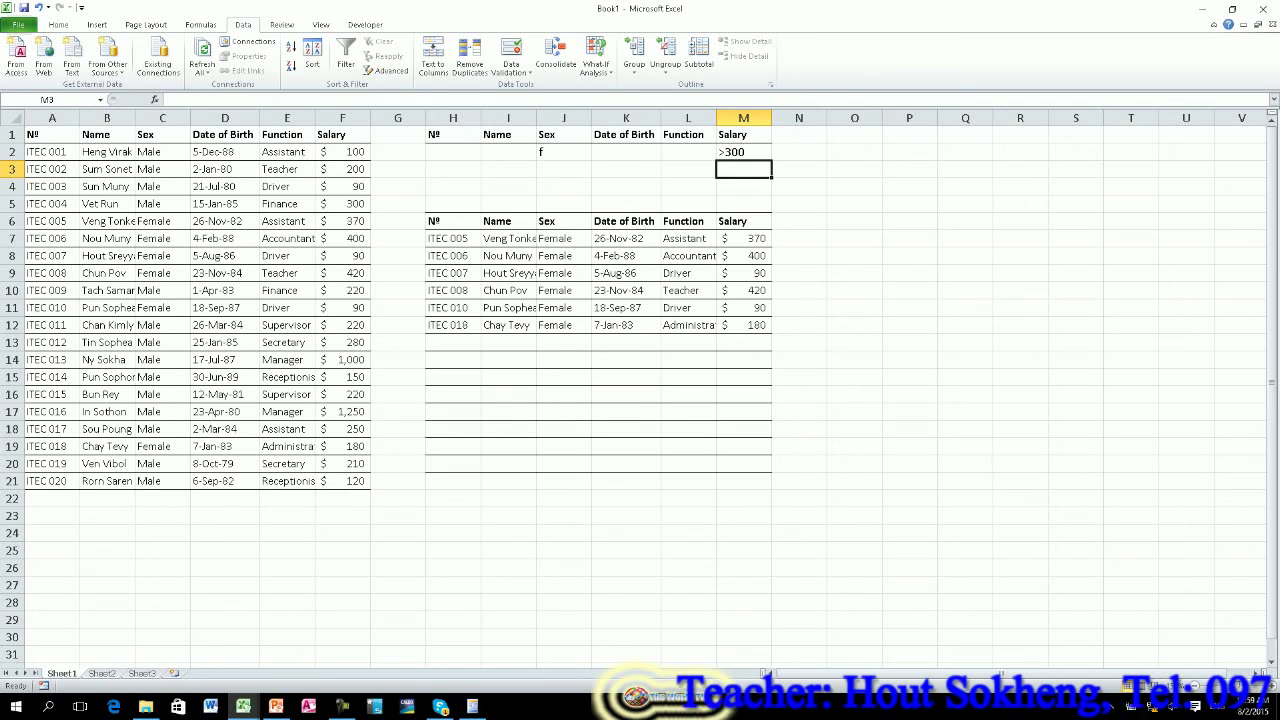
Rerun Advanced Filter to H6, leaving three females earning 370, 400 and 420.
left_click(391, 70)
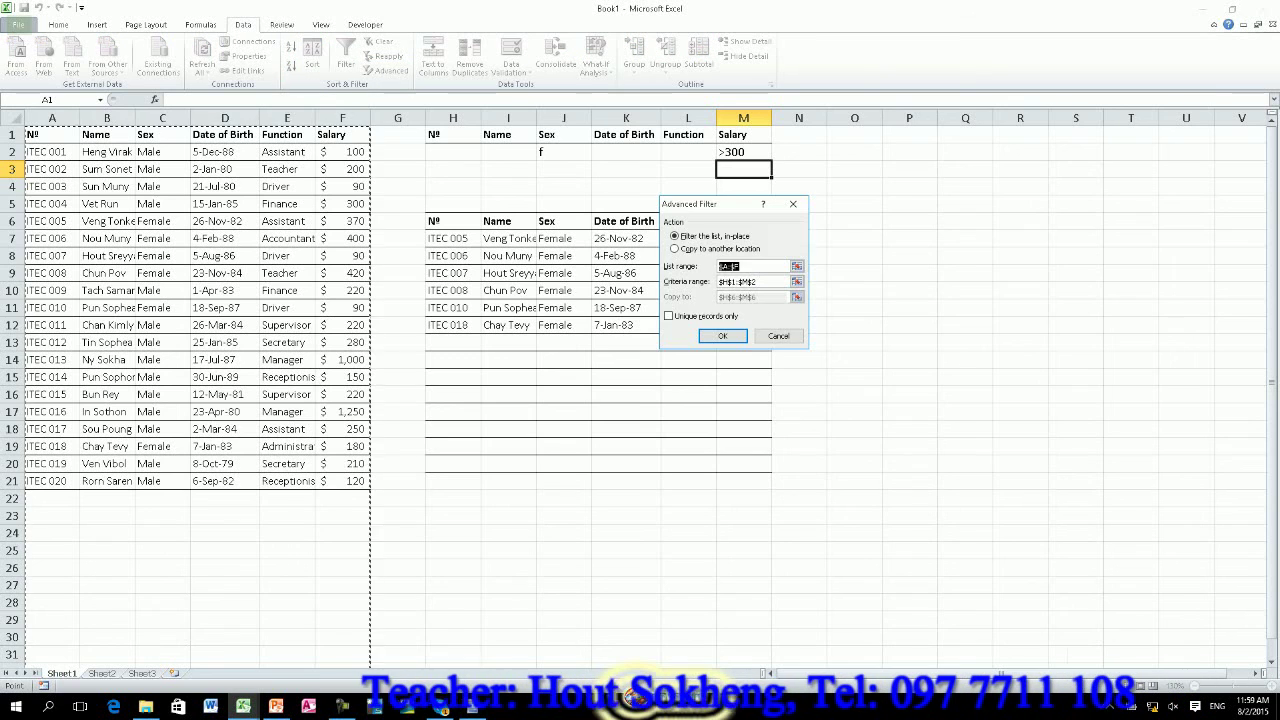
key("alt+o")
key("Return")
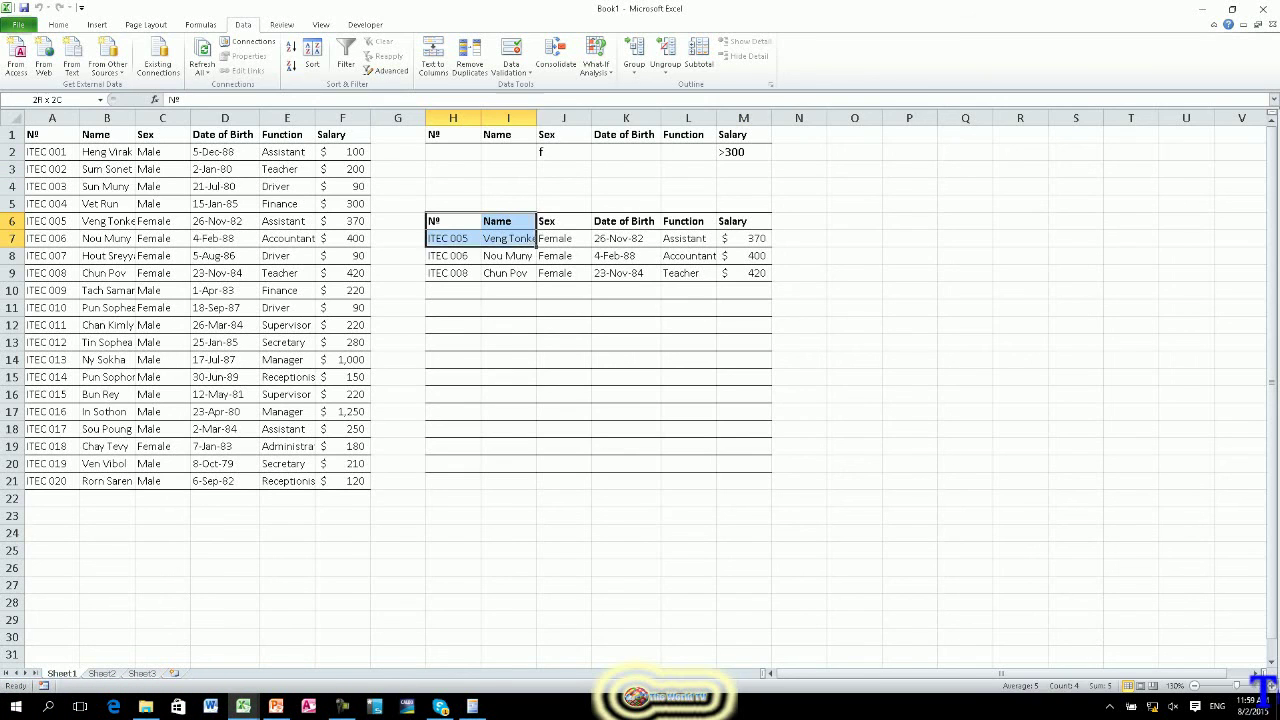
left_click_drag(525, 238, 700, 359)
left_click(453, 186)
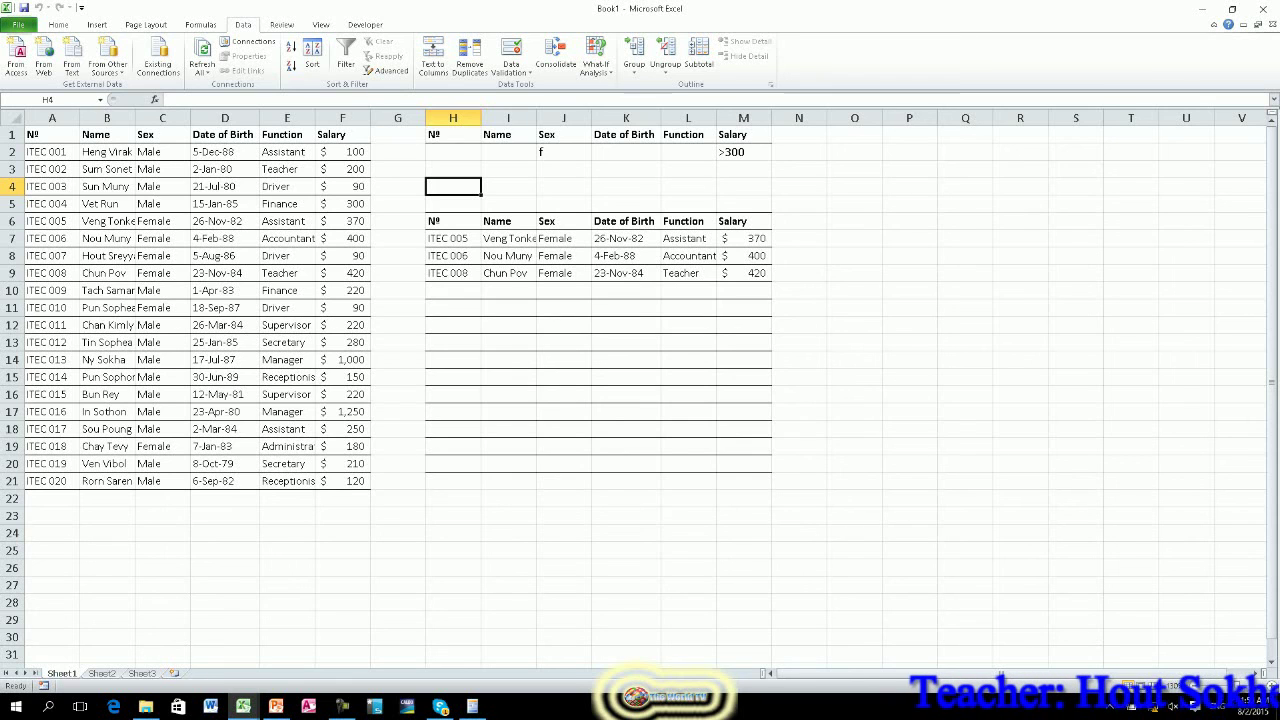
left_click(453, 515)
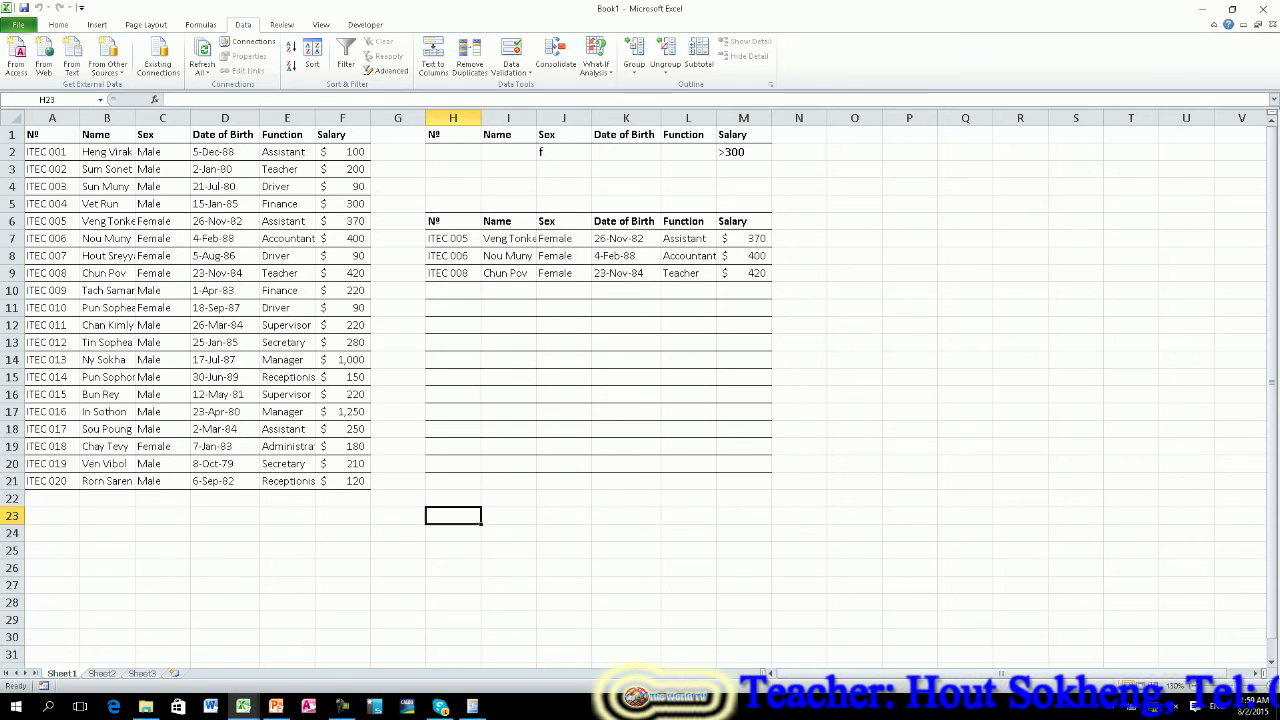
Copy the H1:M2 criteria block to H22 and change its Sex criterion to m.
mouse_move(453, 134)
left_mouse_down()
mouse_move(799, 152)
mouse_move(743, 152)
left_mouse_up()
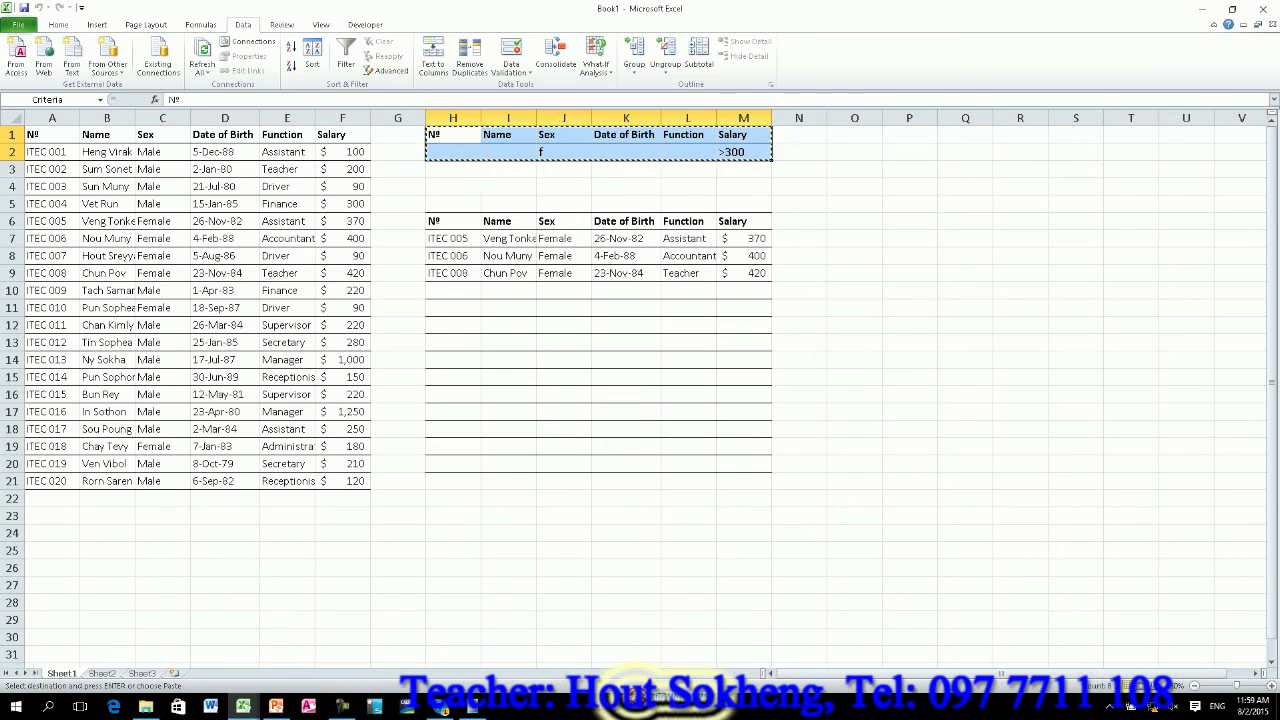
key("ctrl+c")
left_click(453, 532)
left_click(453, 498)
key("ctrl+v")
left_click(453, 515)
left_click(563, 515)
type("m")
key("Return")
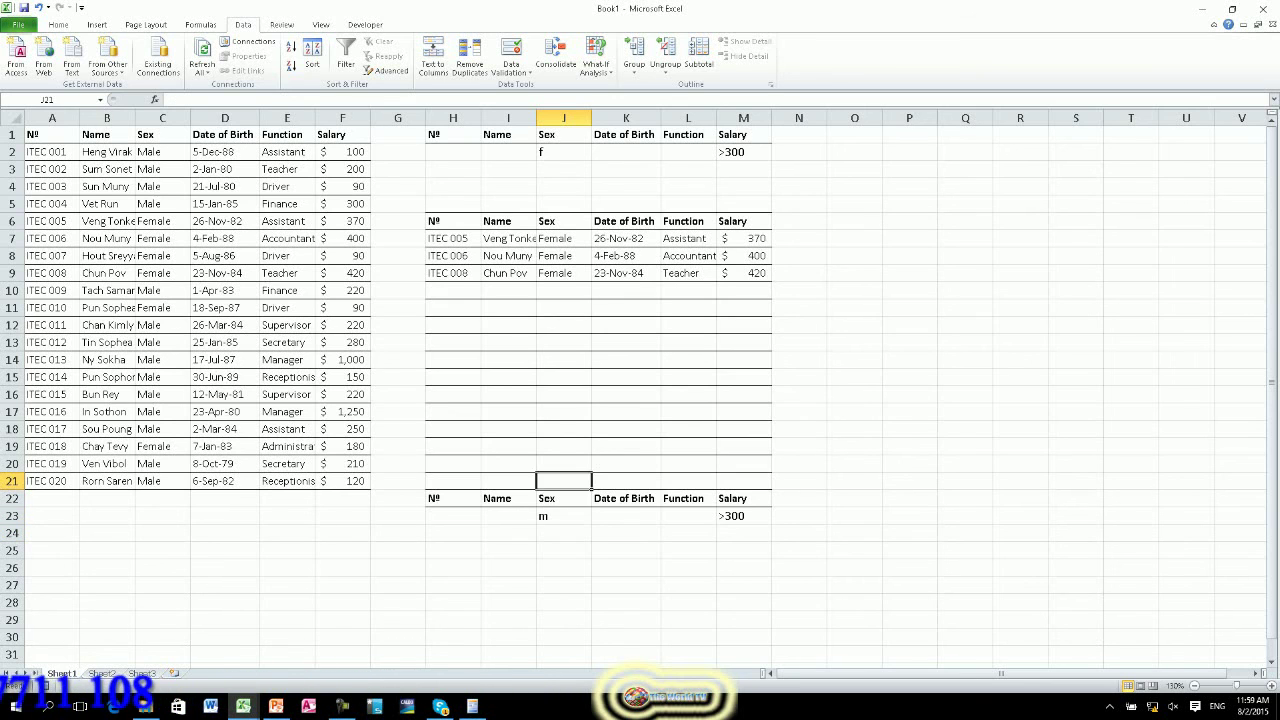
Undo that edit and paste the criteria block into O1:T2 instead.
key("ctrl+z")
key("ctrl+z")
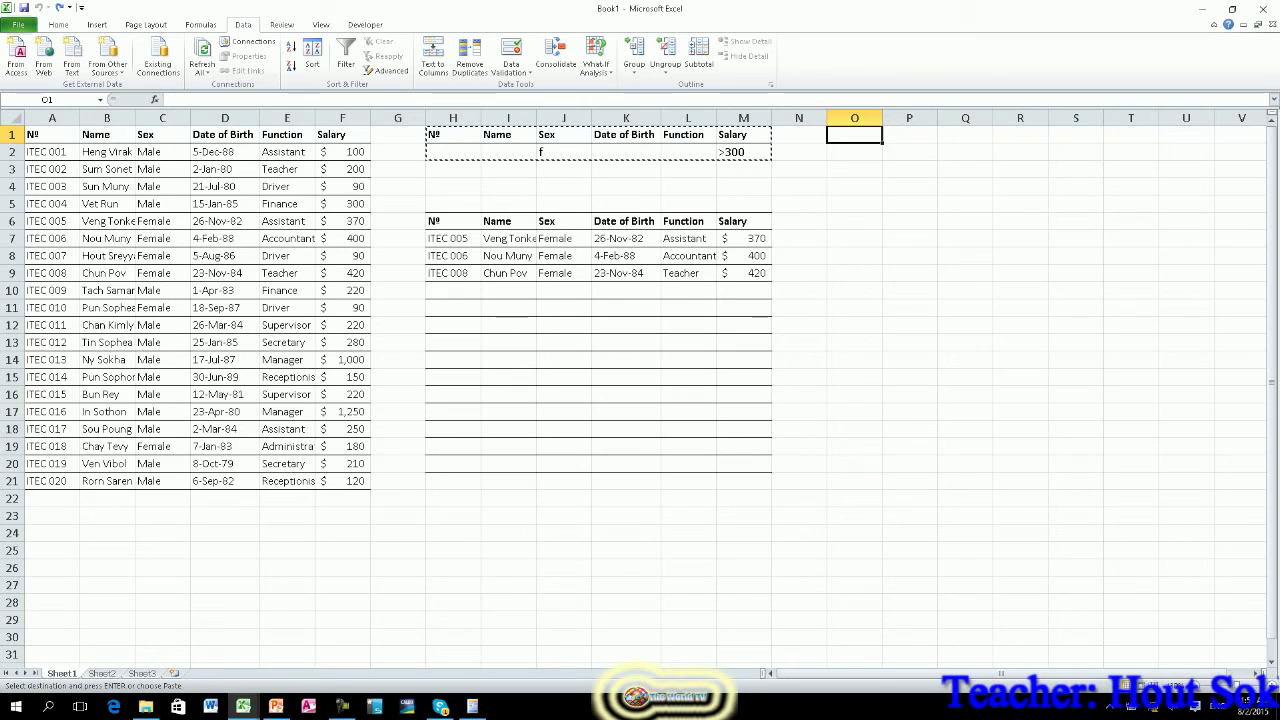
key("Return")
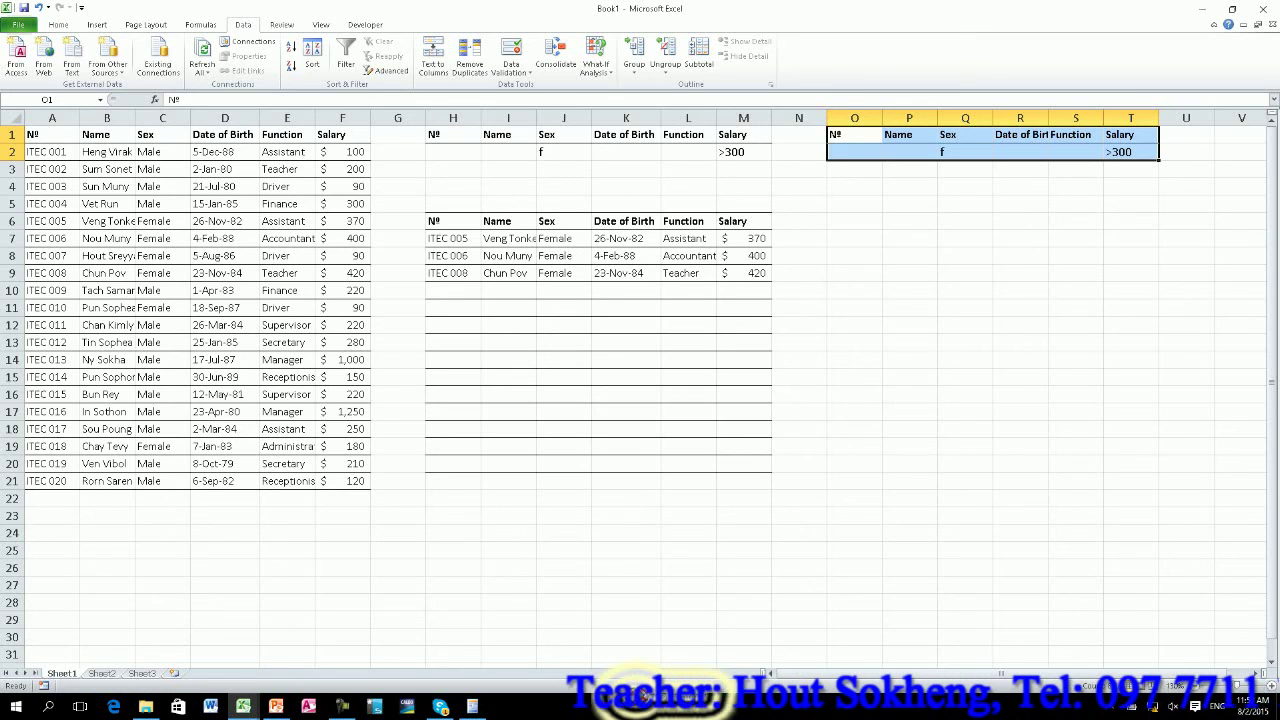
left_click(453, 481)
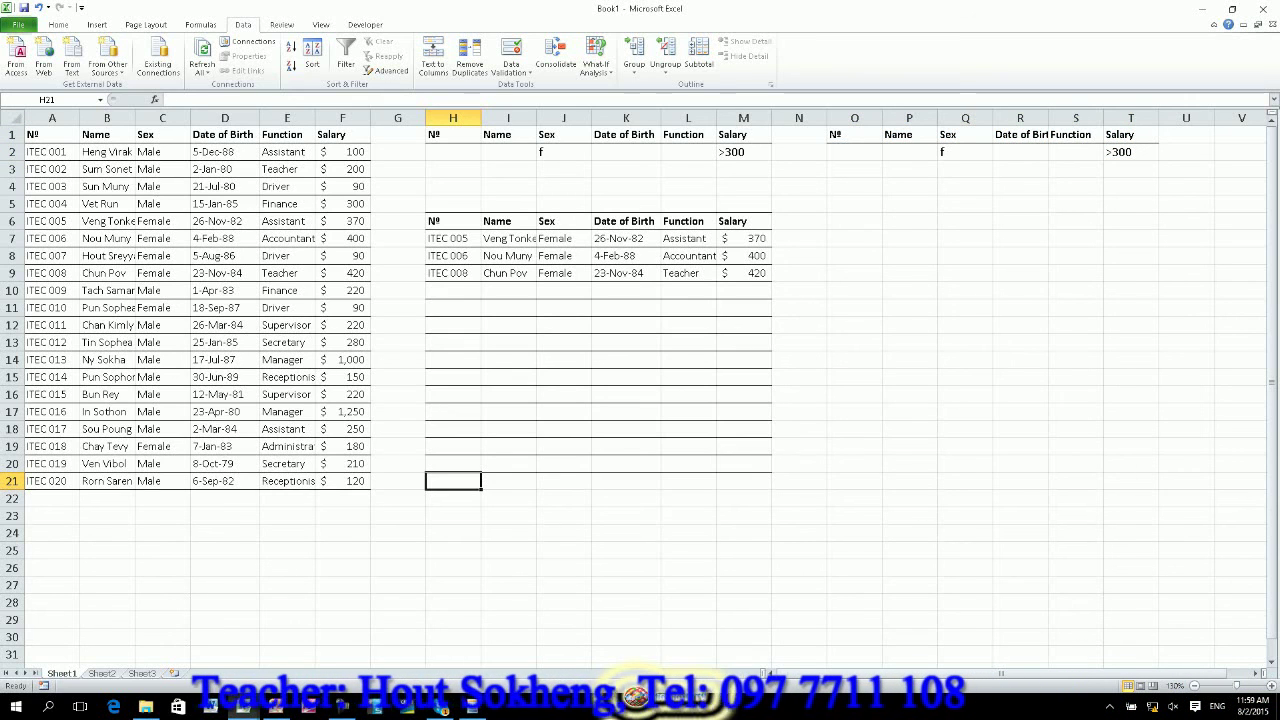
Set the second criteria's Function condition to 'ass' and clear its Sex and >300 Salary conditions.
left_click(453, 550)
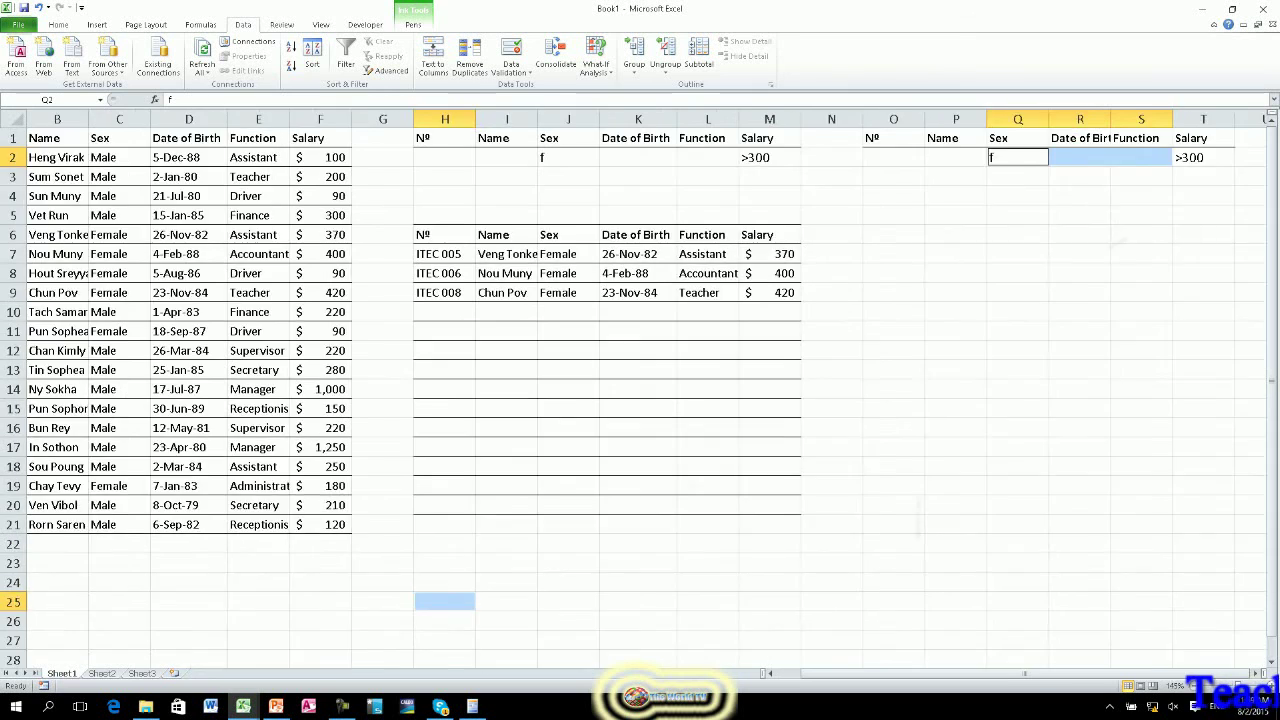
left_click(1048, 140)
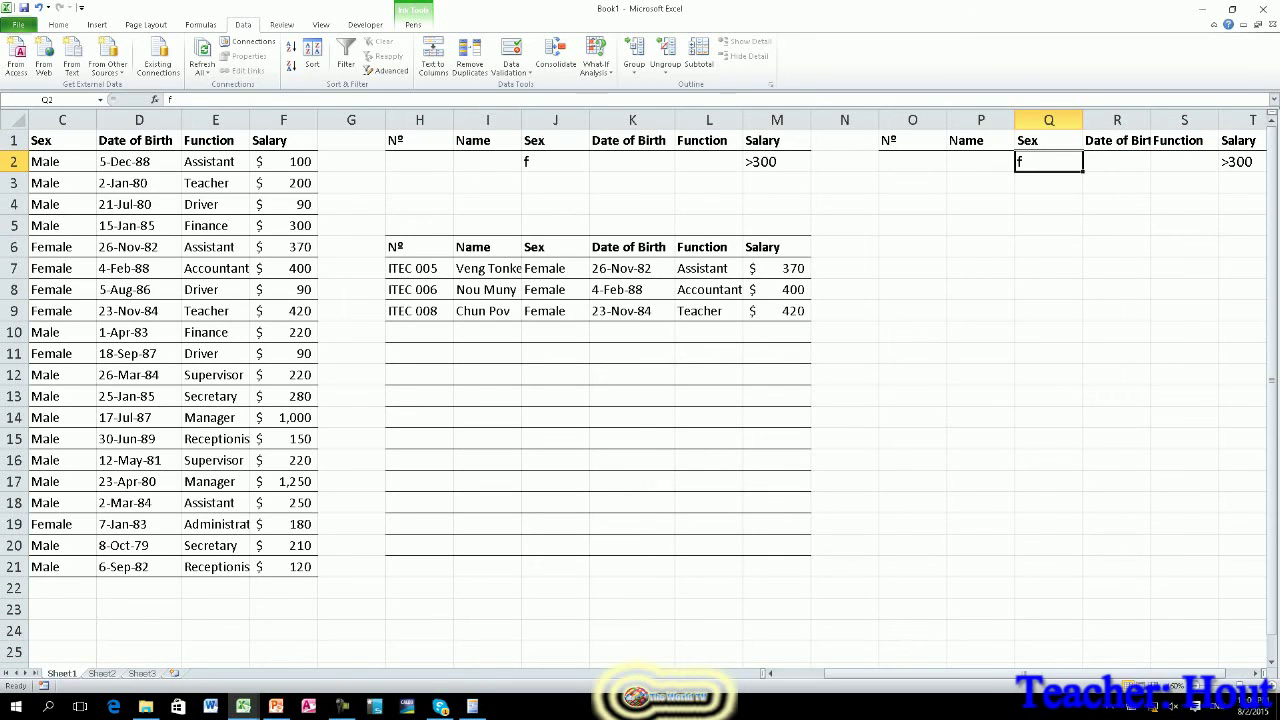
left_click(1184, 161)
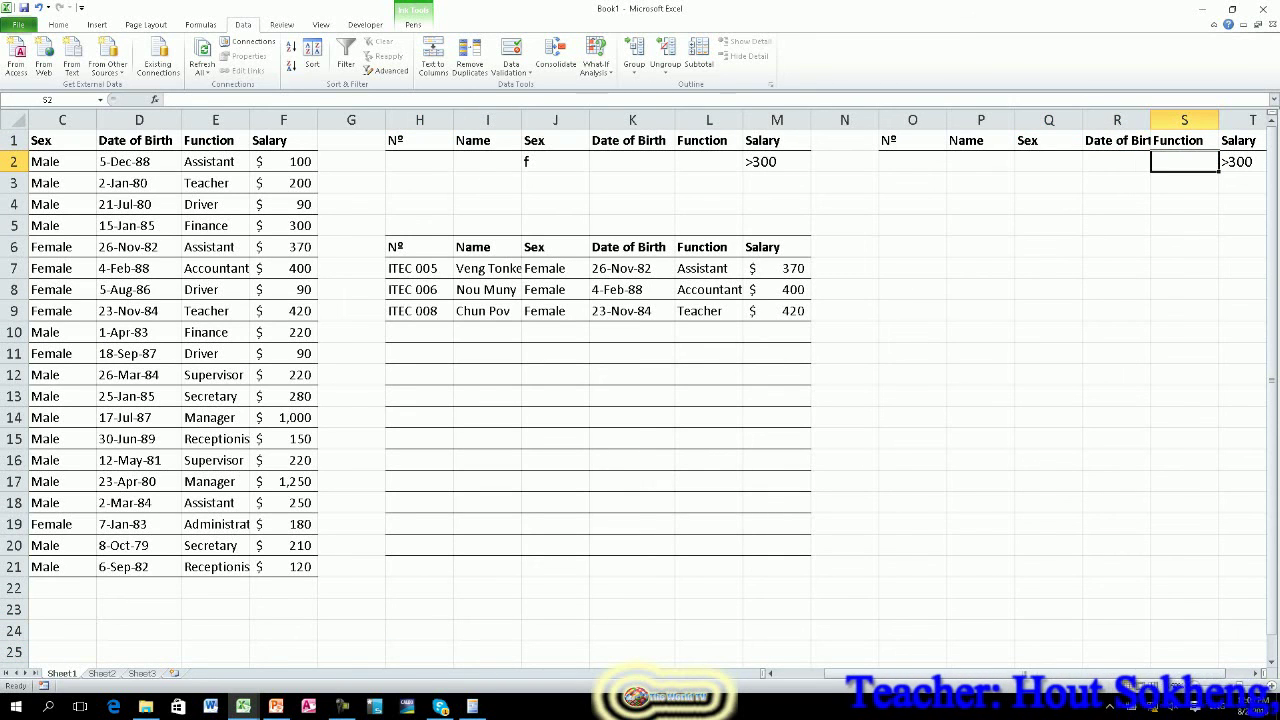
type("a")
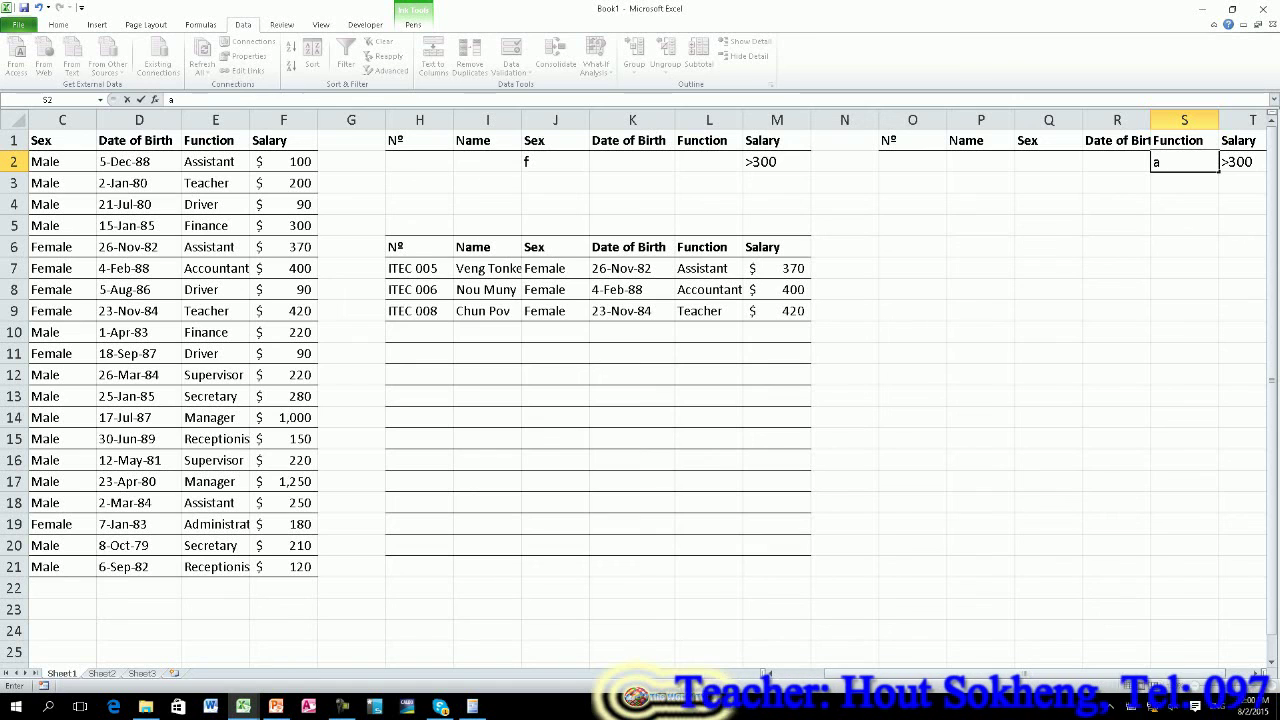
key("Tab")
left_click(1116, 161)
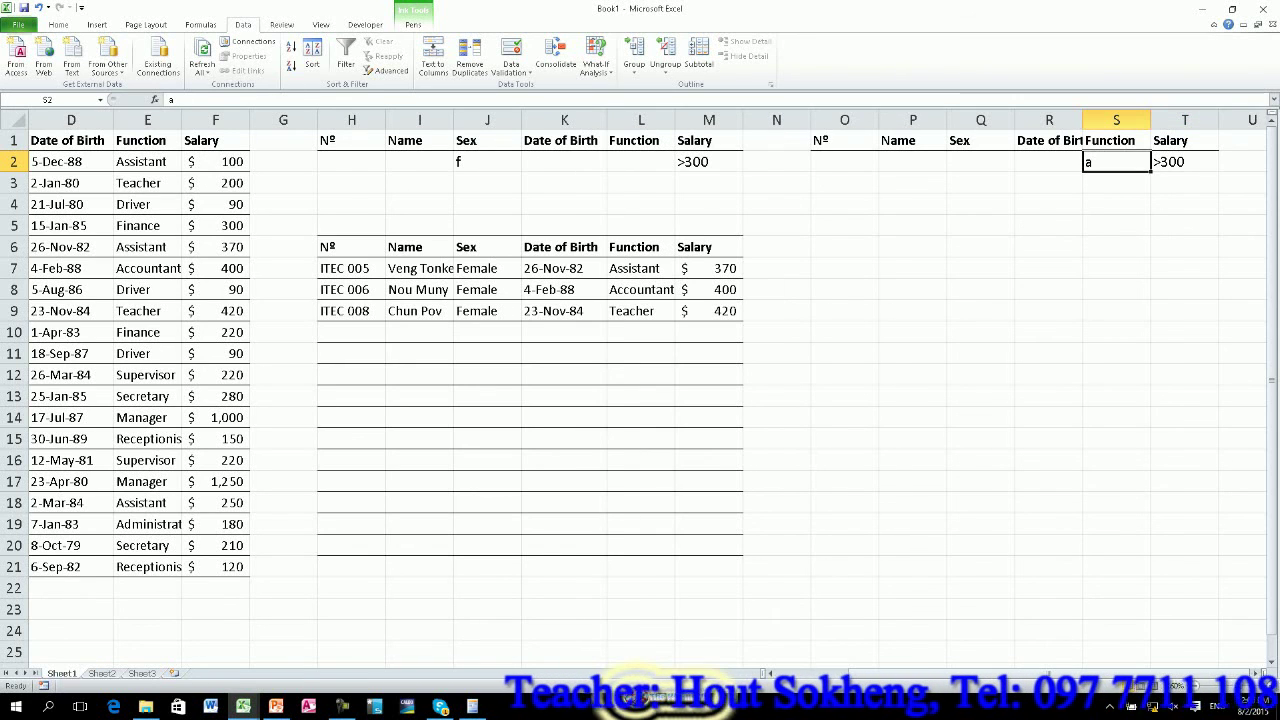
type("ass")
key("Tab")
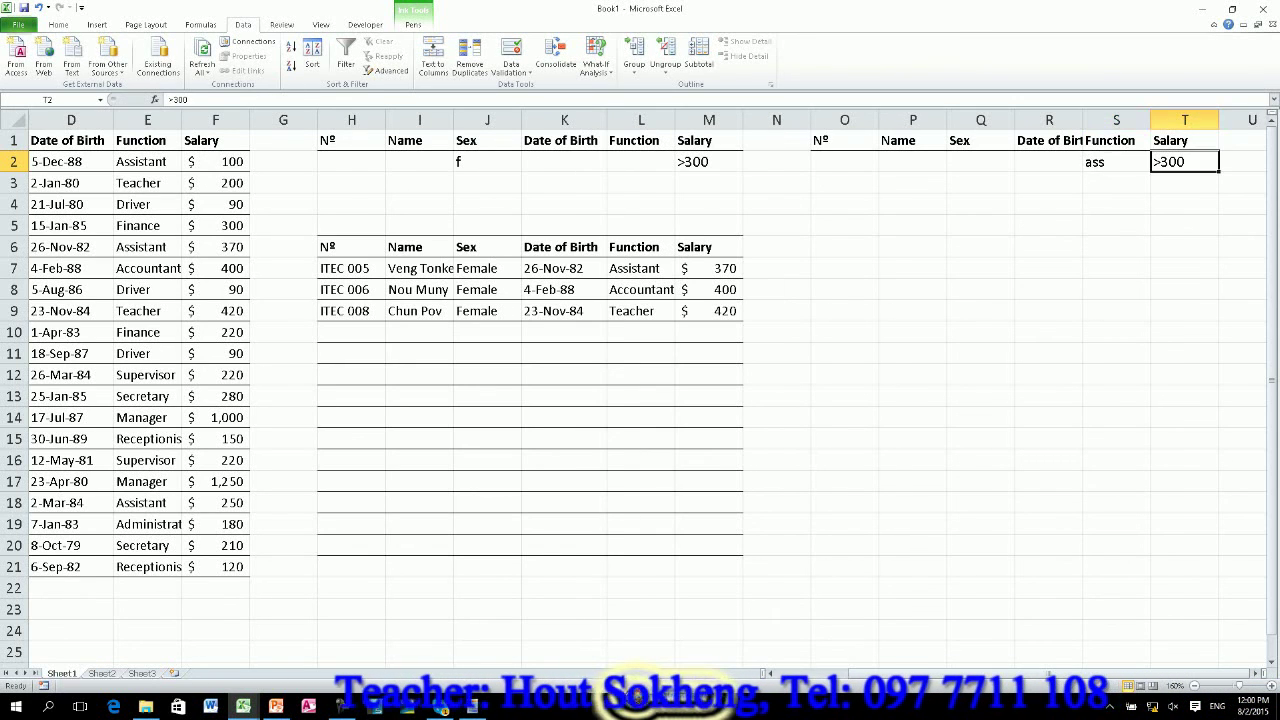
key("Delete")
left_click(1184, 182)
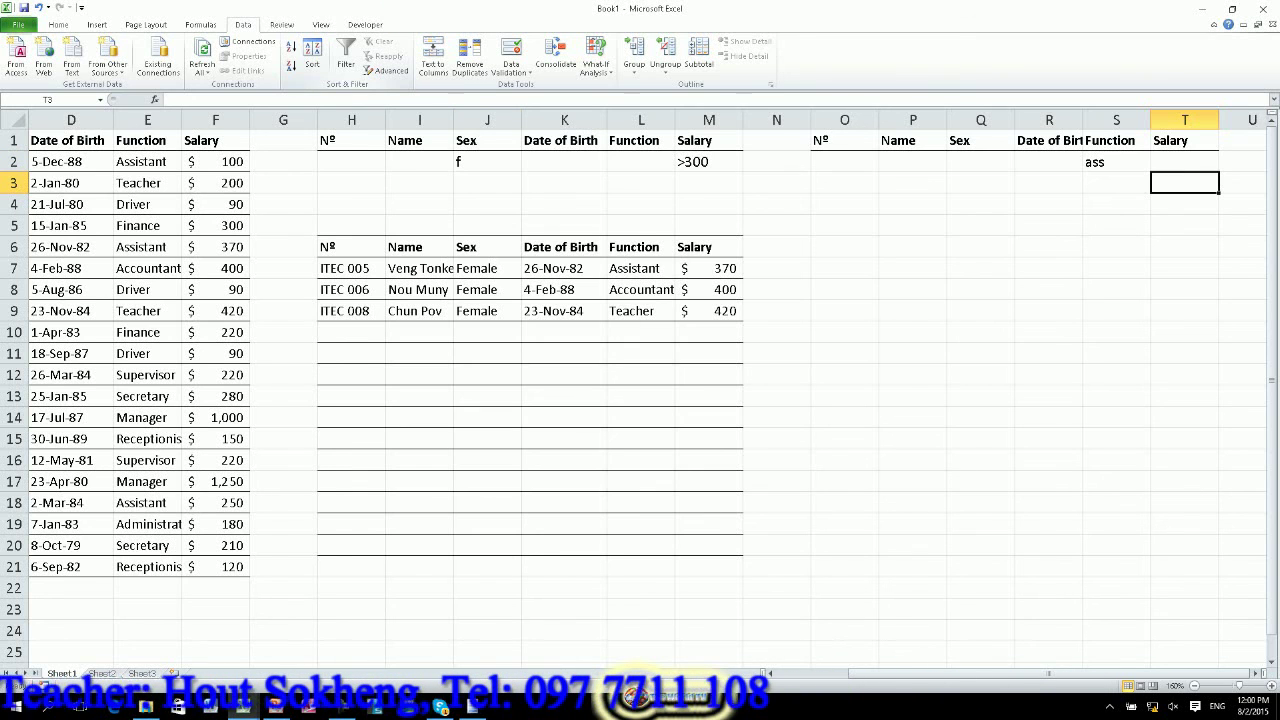
Open Advanced Filter for the employee table.
key("ctrl+Home")
key("alt+a")
key("q")
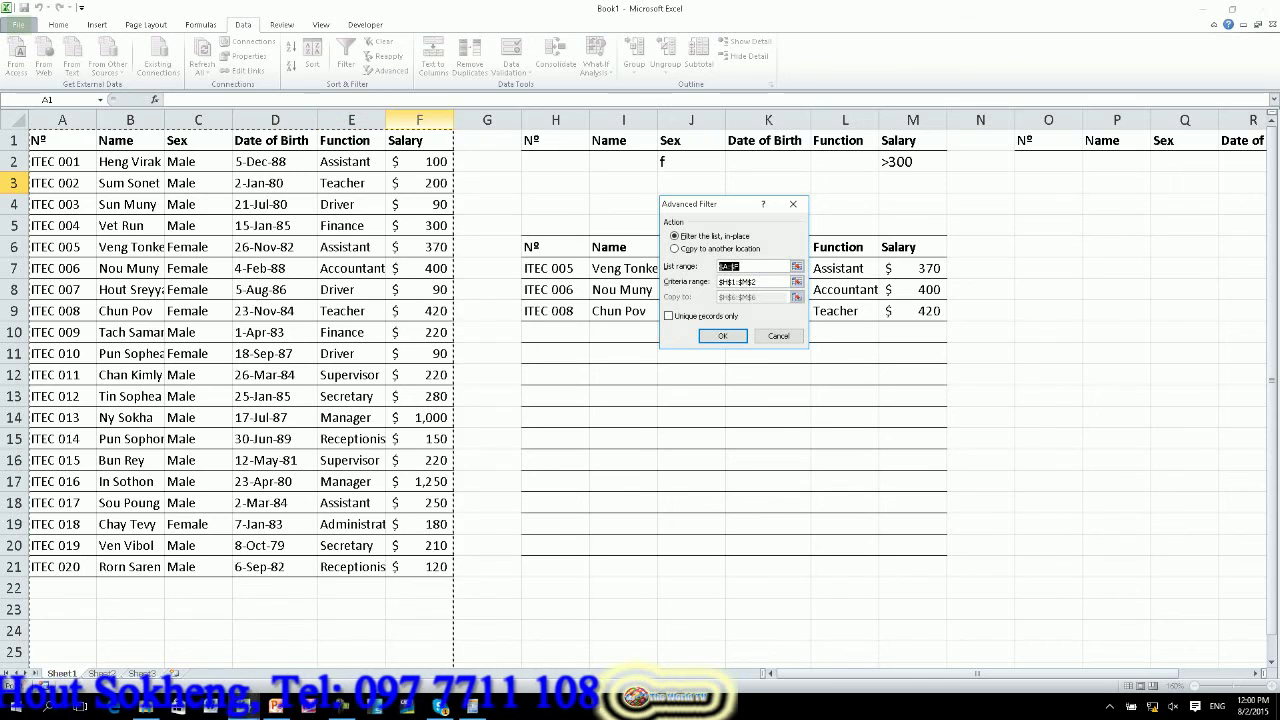
Run Advanced Filter with criteria range O1:T2, copying the results to O5:T5.
key("Tab")
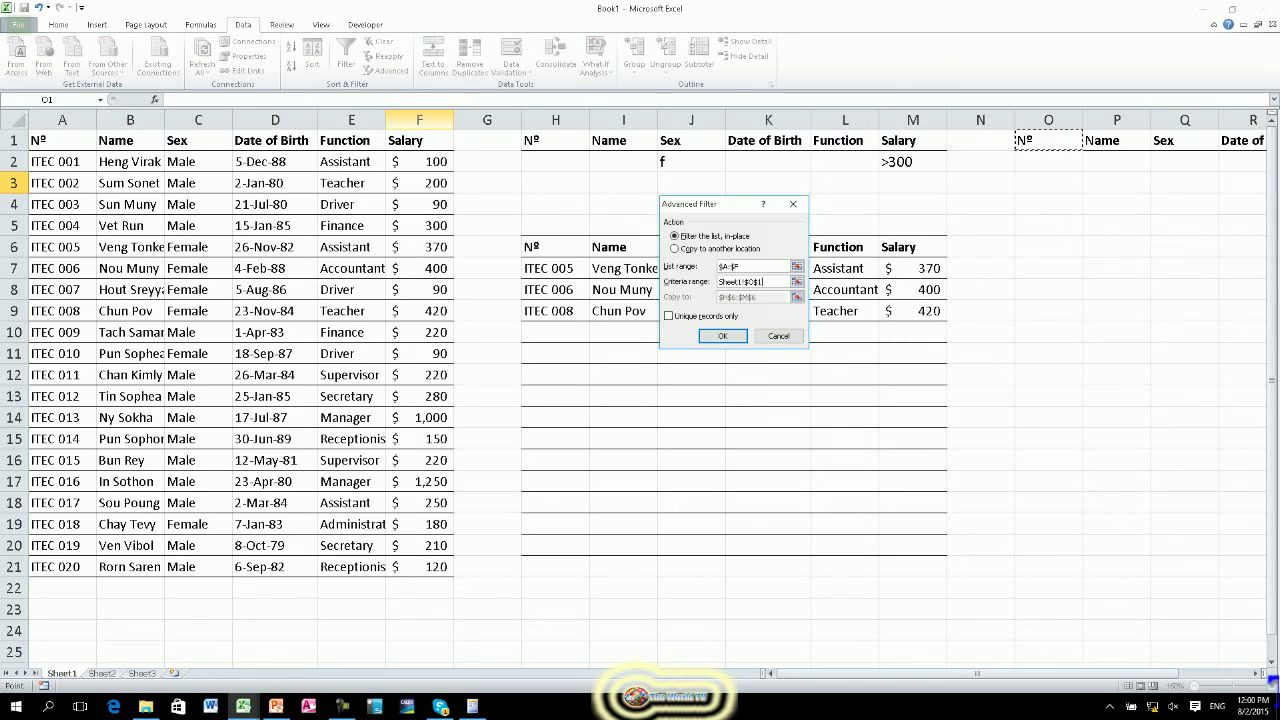
key("shift+Right")
key("shift+Right")
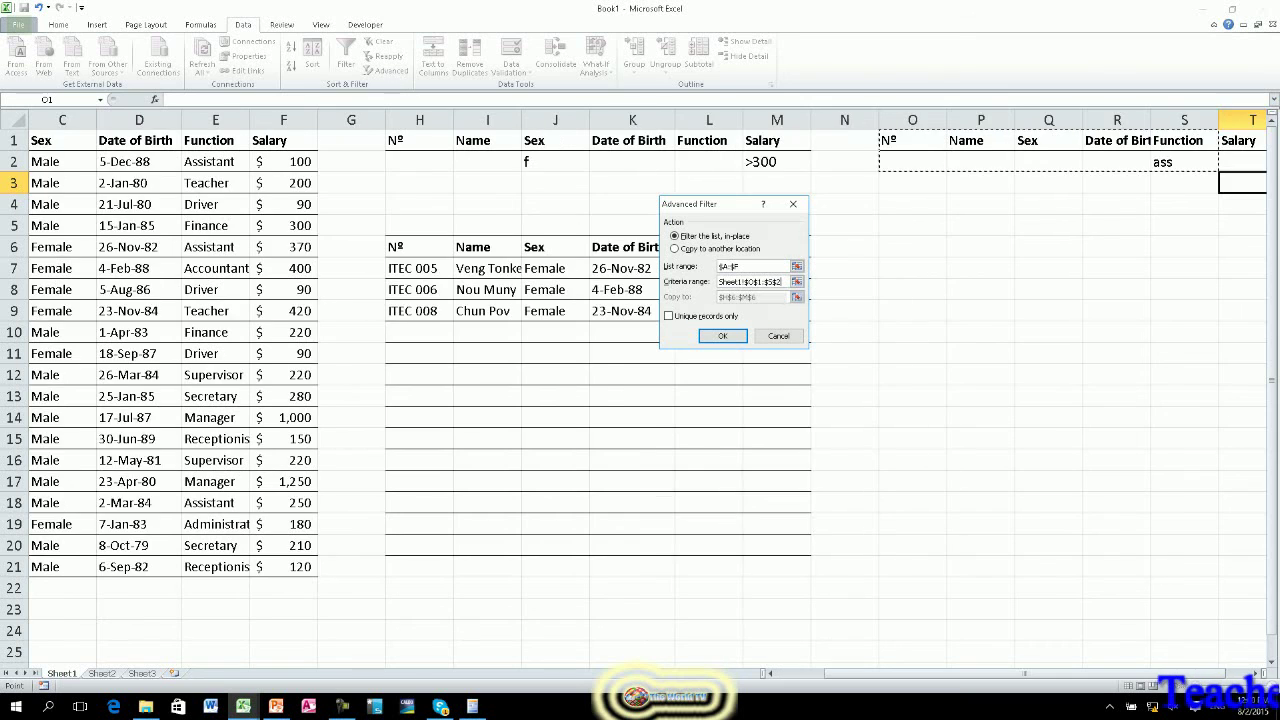
key("shift+Right")
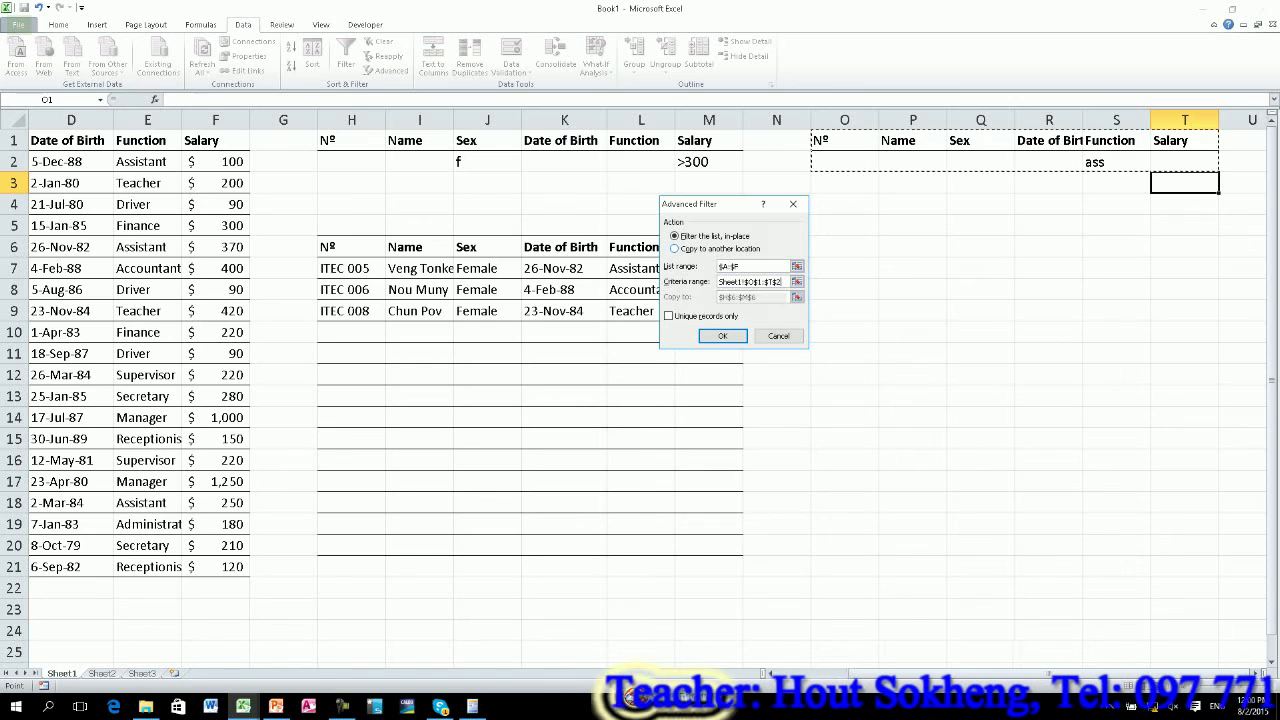
key("alt+o")
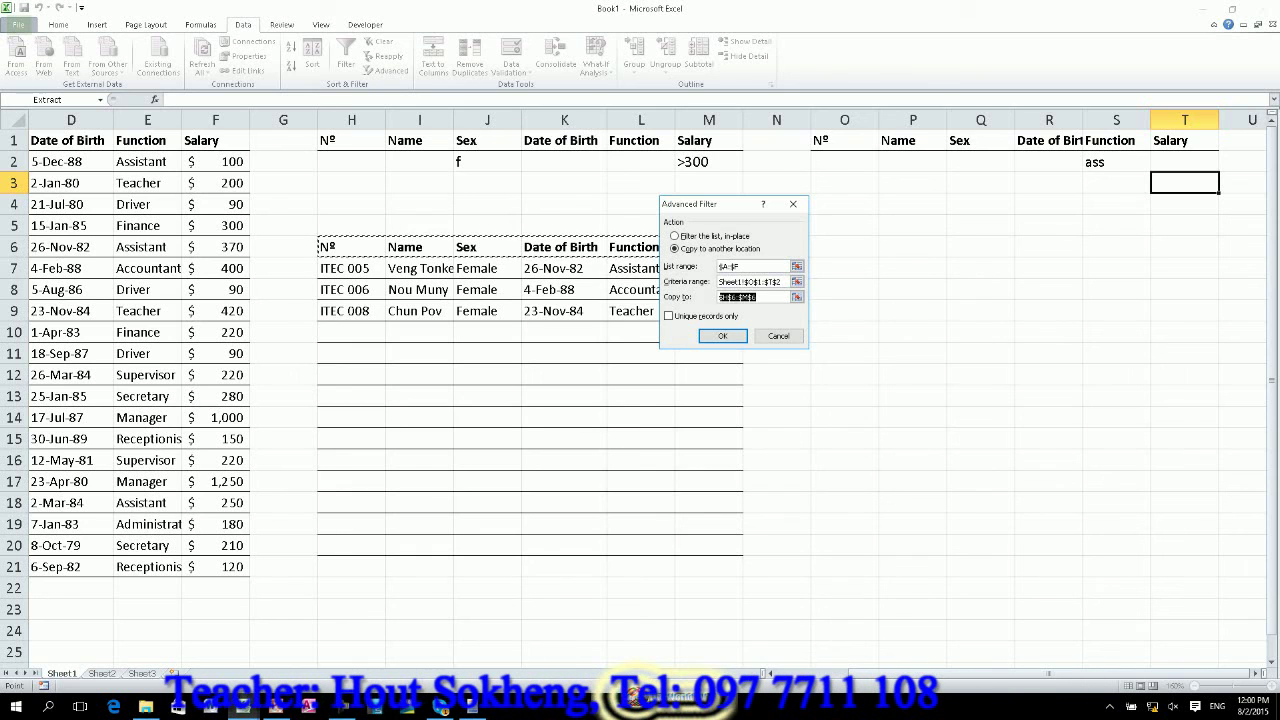
left_click(844, 225)
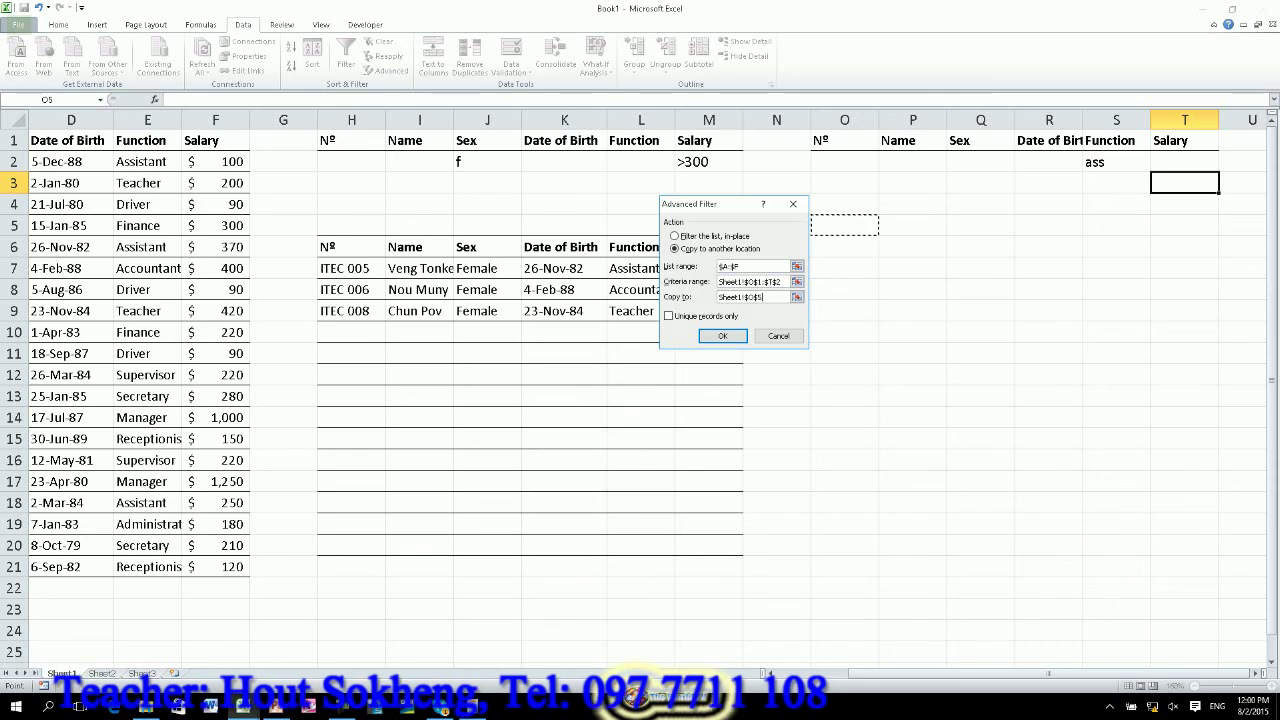
left_click_drag(844, 225, 912, 225)
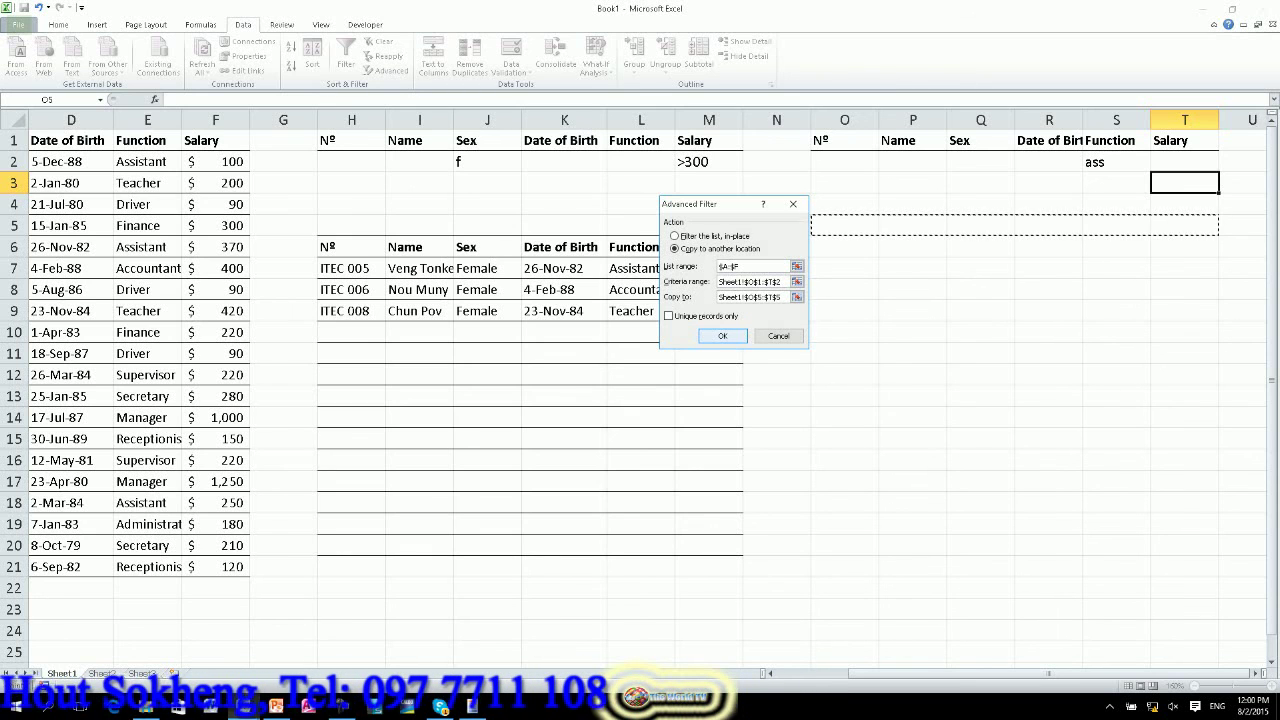
key("Return")
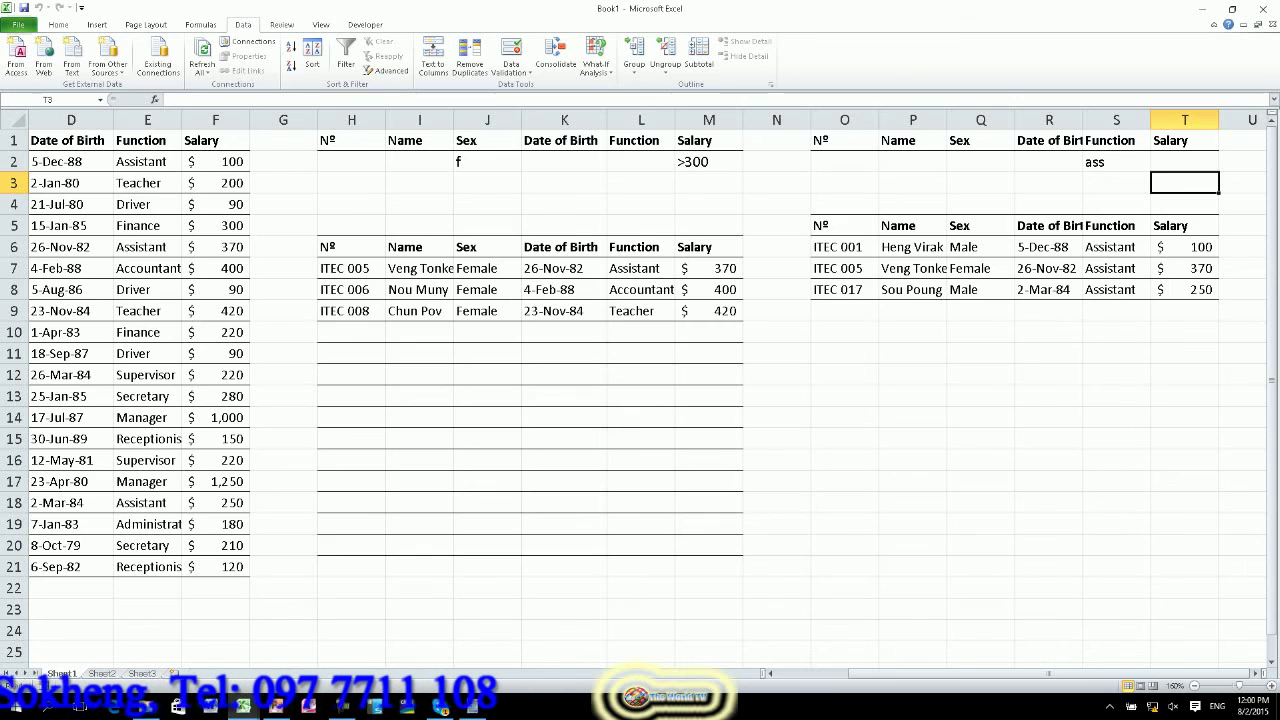